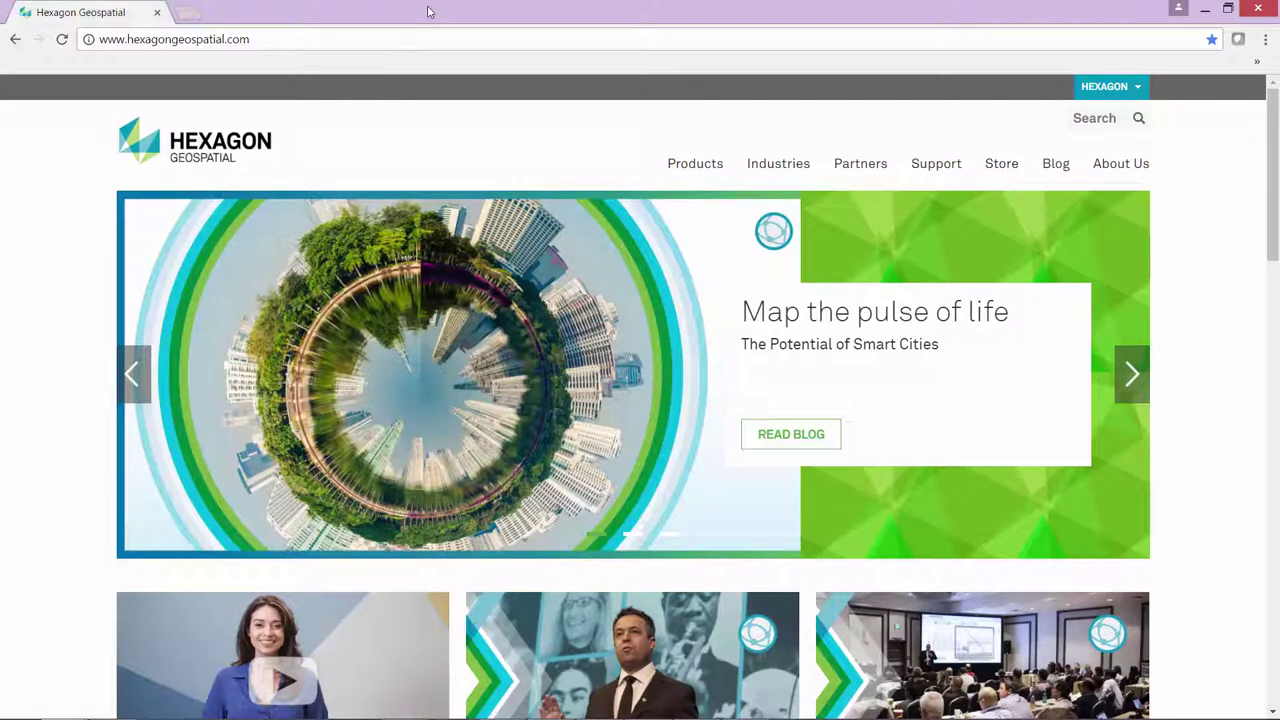
Open the M.App X staging site and log in with the account's user name.
click(546, 61)
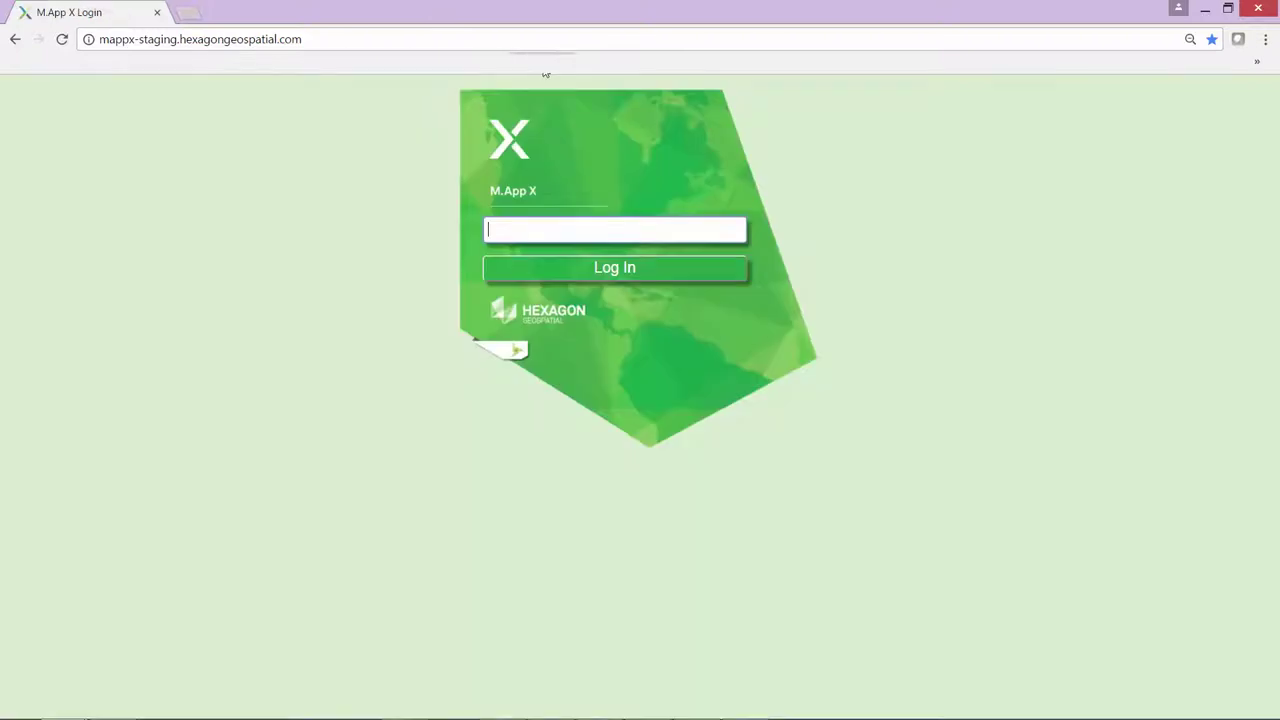
click(653, 236)
click(589, 268)
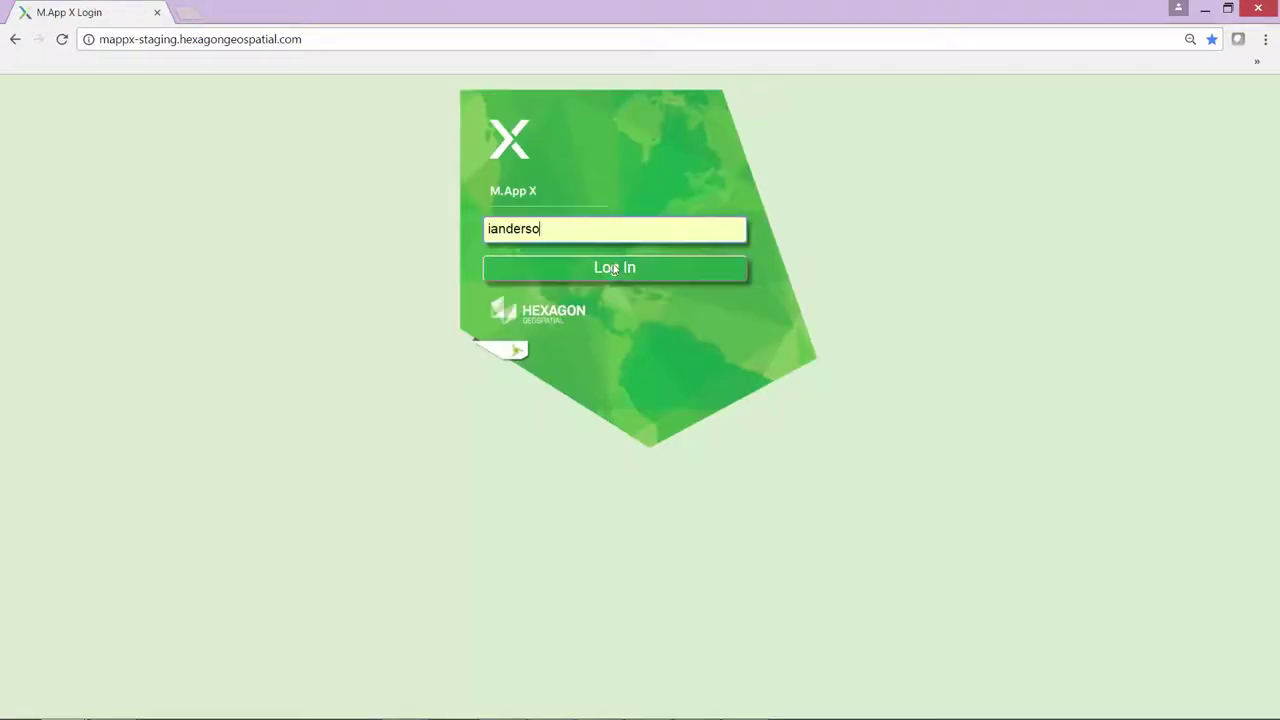
click(611, 270)
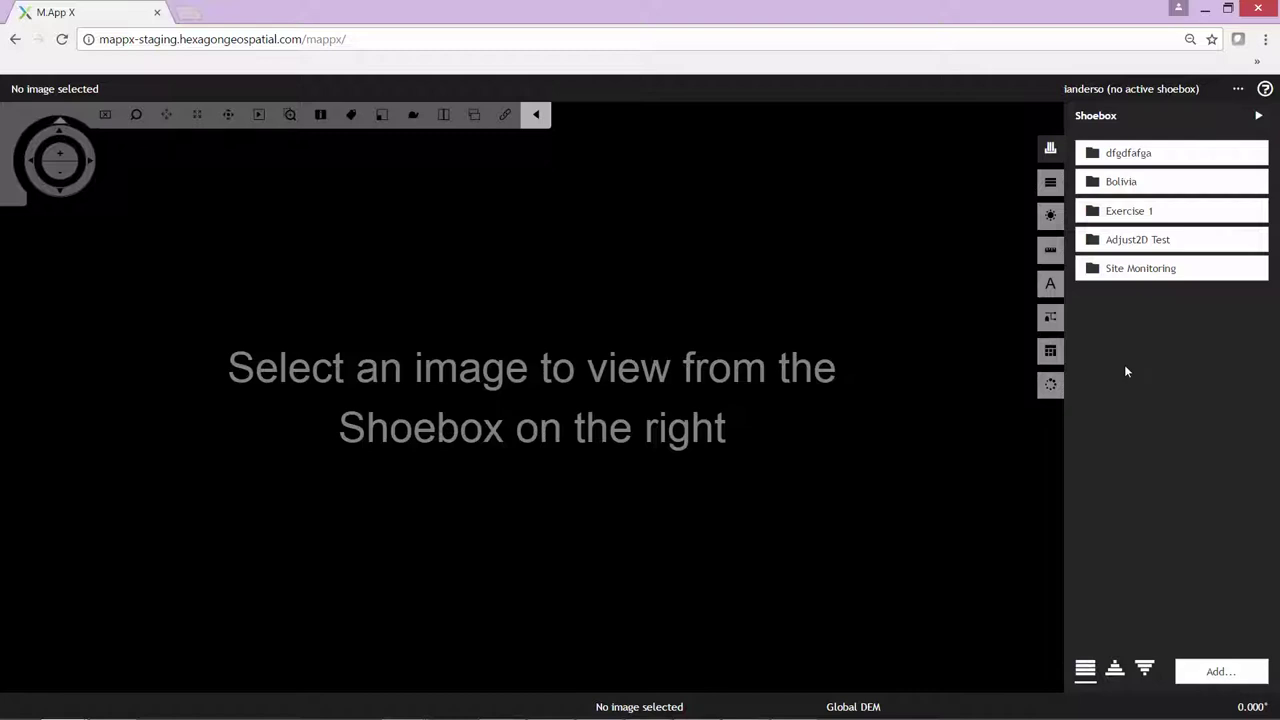
Open the Site Monitoring shoebox and display the 03jun01144348 scene as an image.
click(1190, 268)
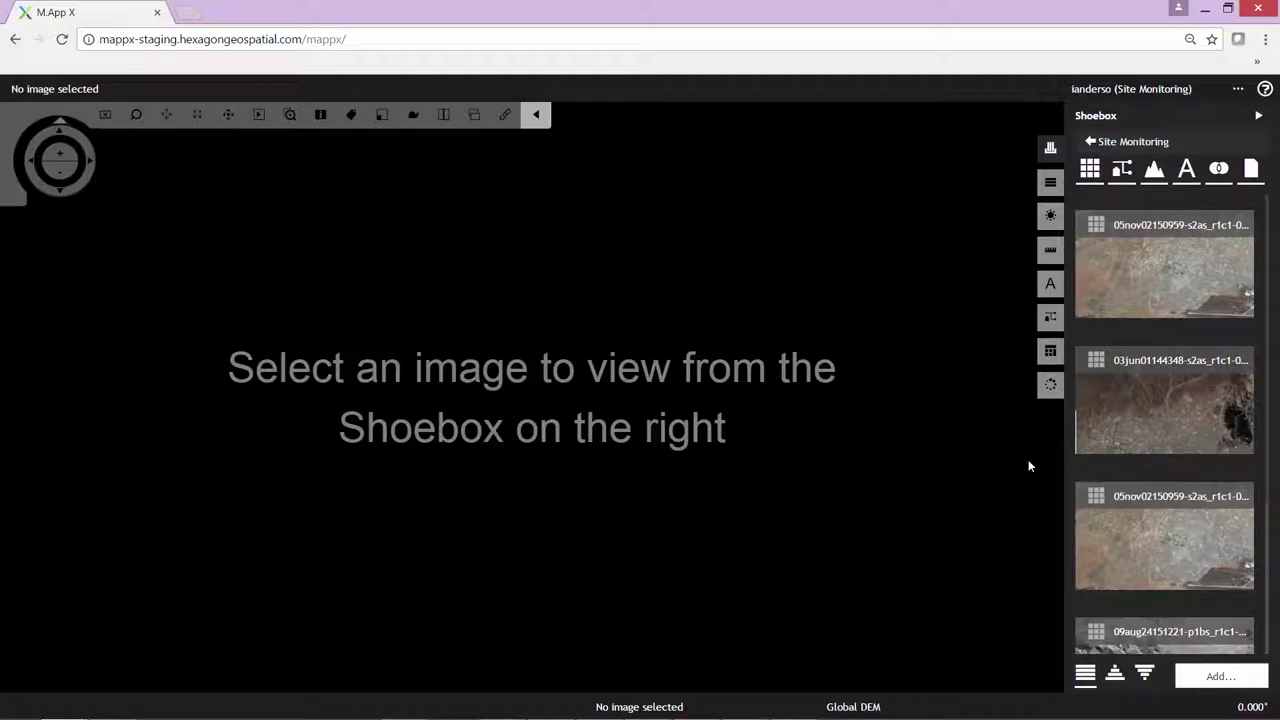
mouse_move(1106, 417)
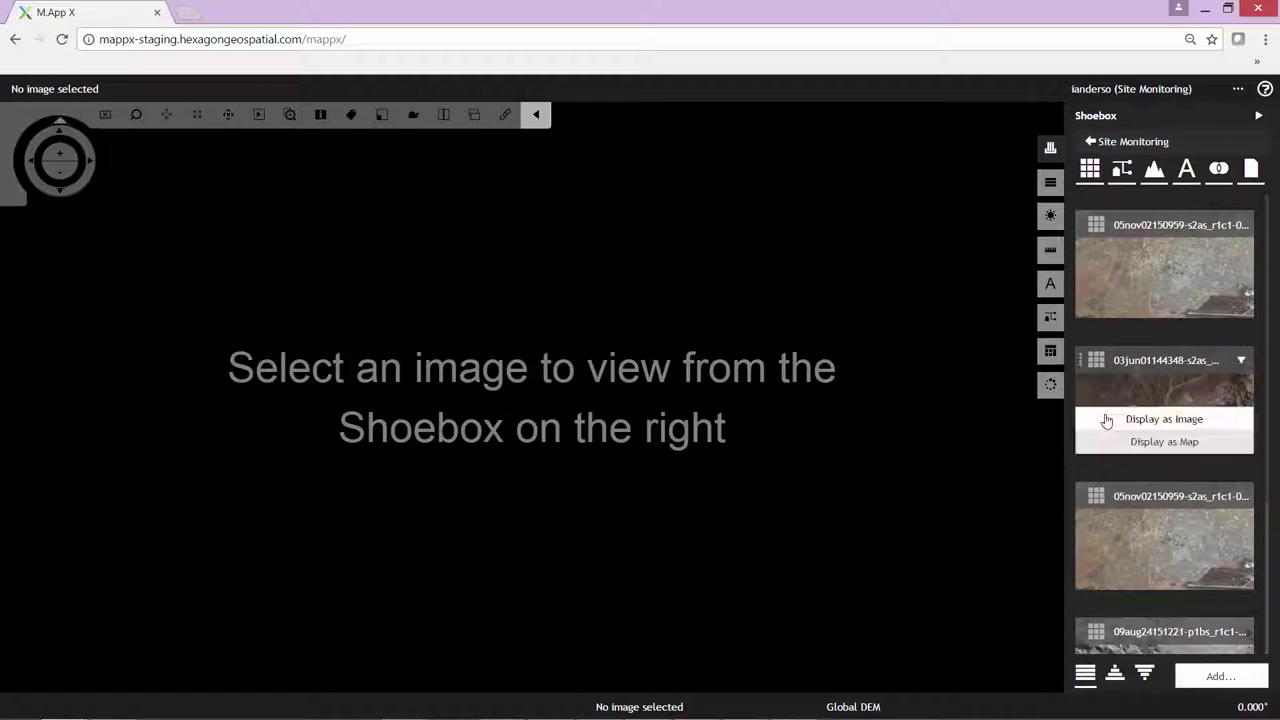
click(1164, 428)
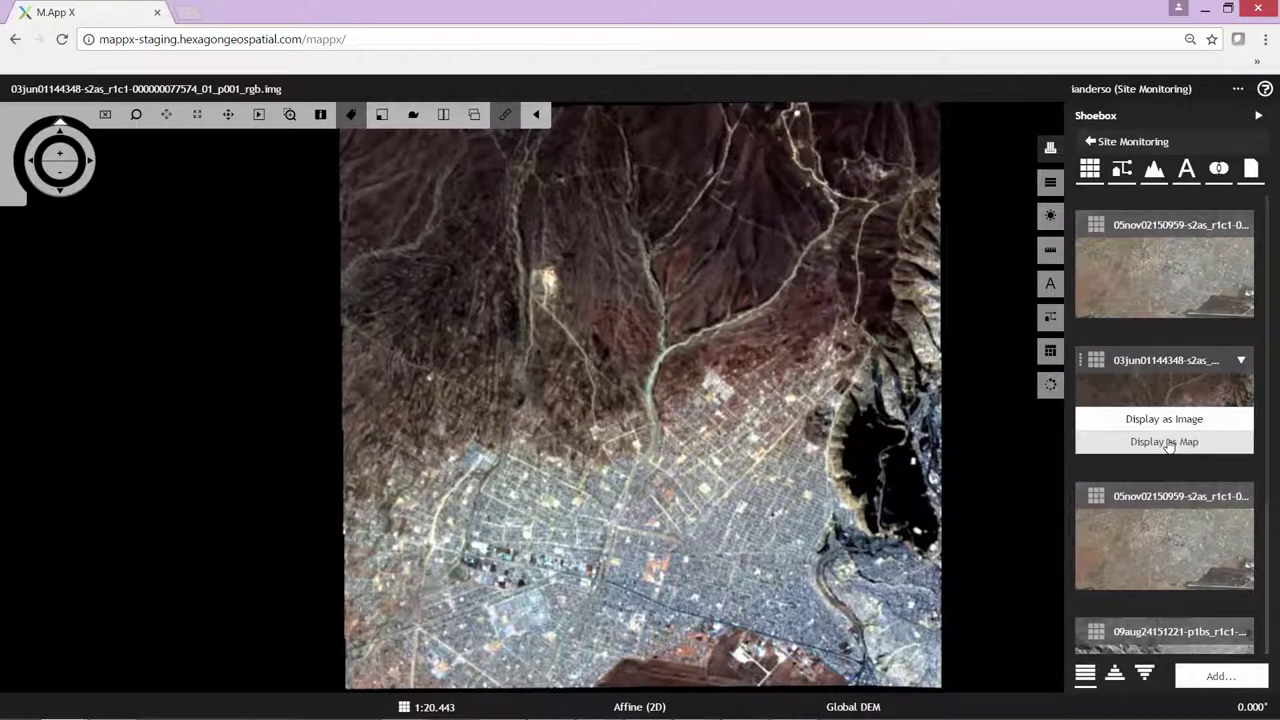
click(1166, 443)
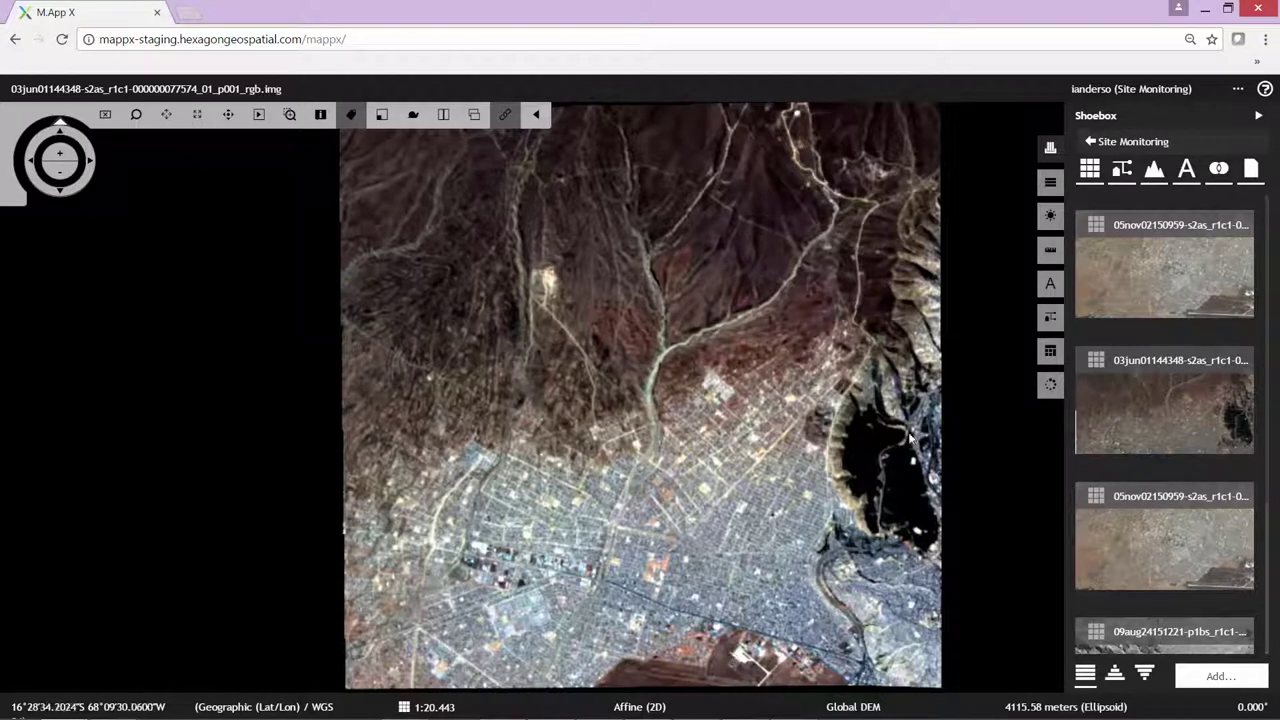
Set the stretch of the displayed 03jun01144348 image to No Stretch.
click(1049, 218)
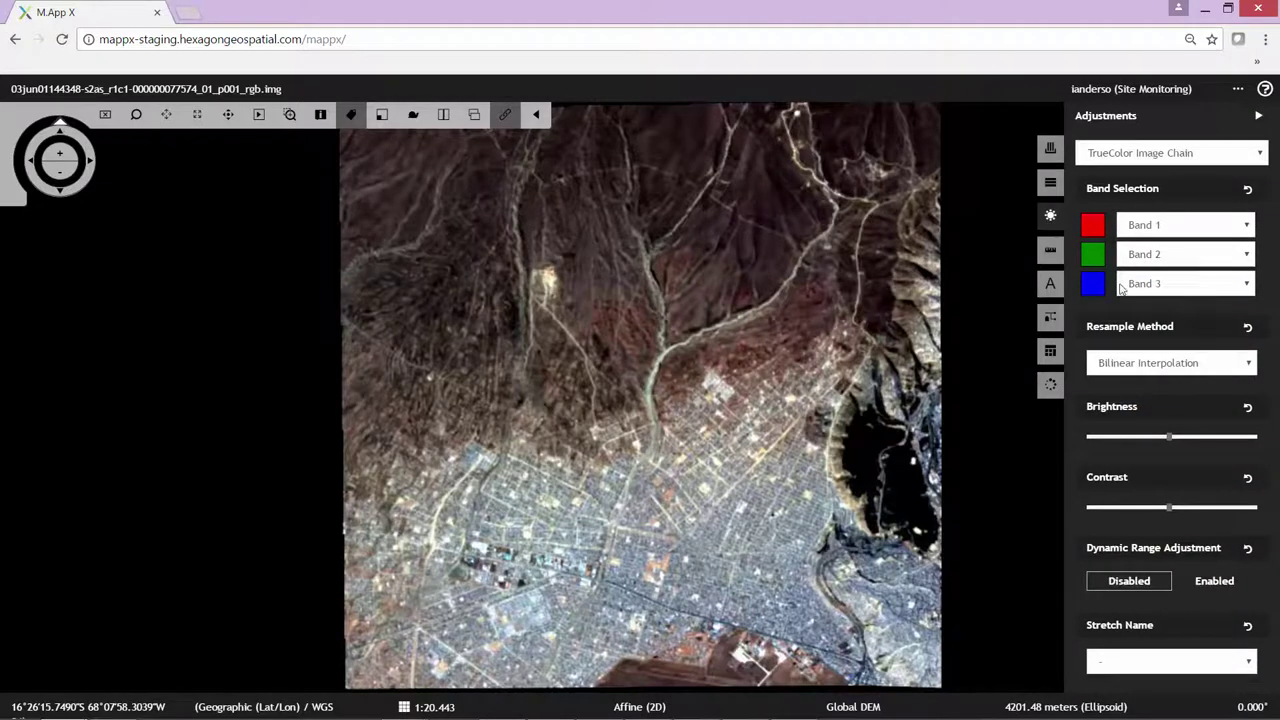
click(1226, 668)
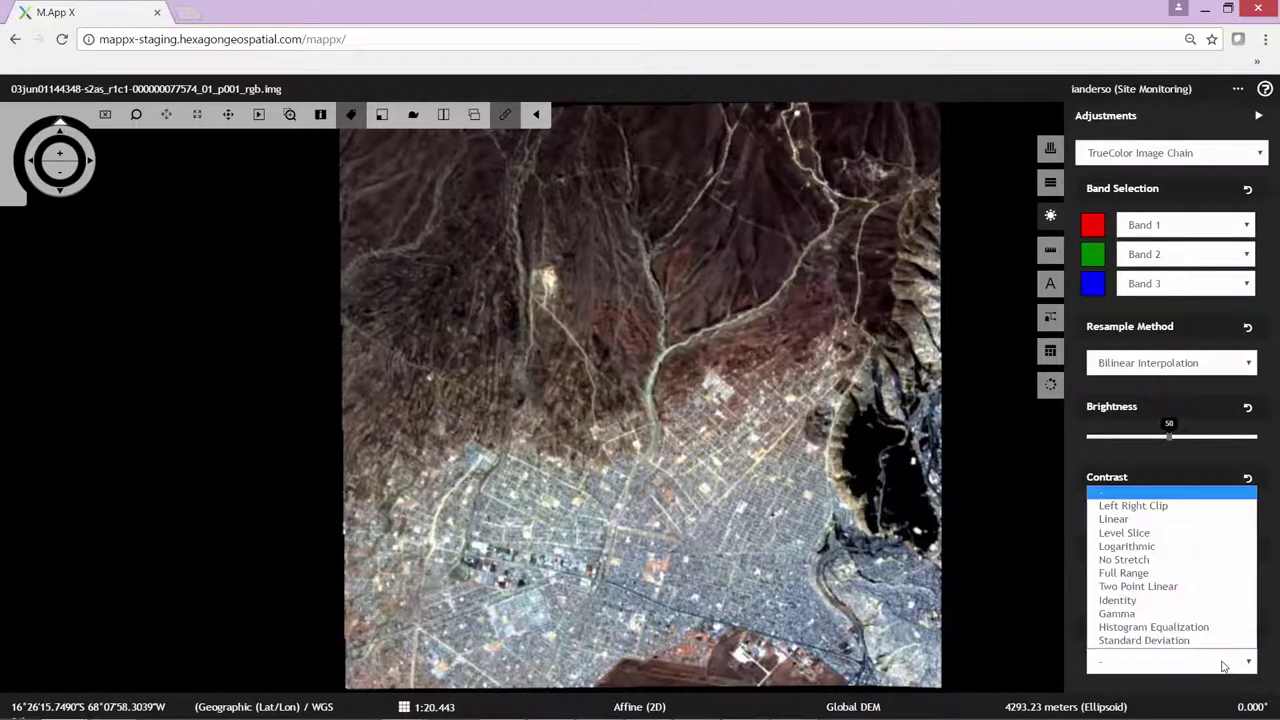
click(1124, 560)
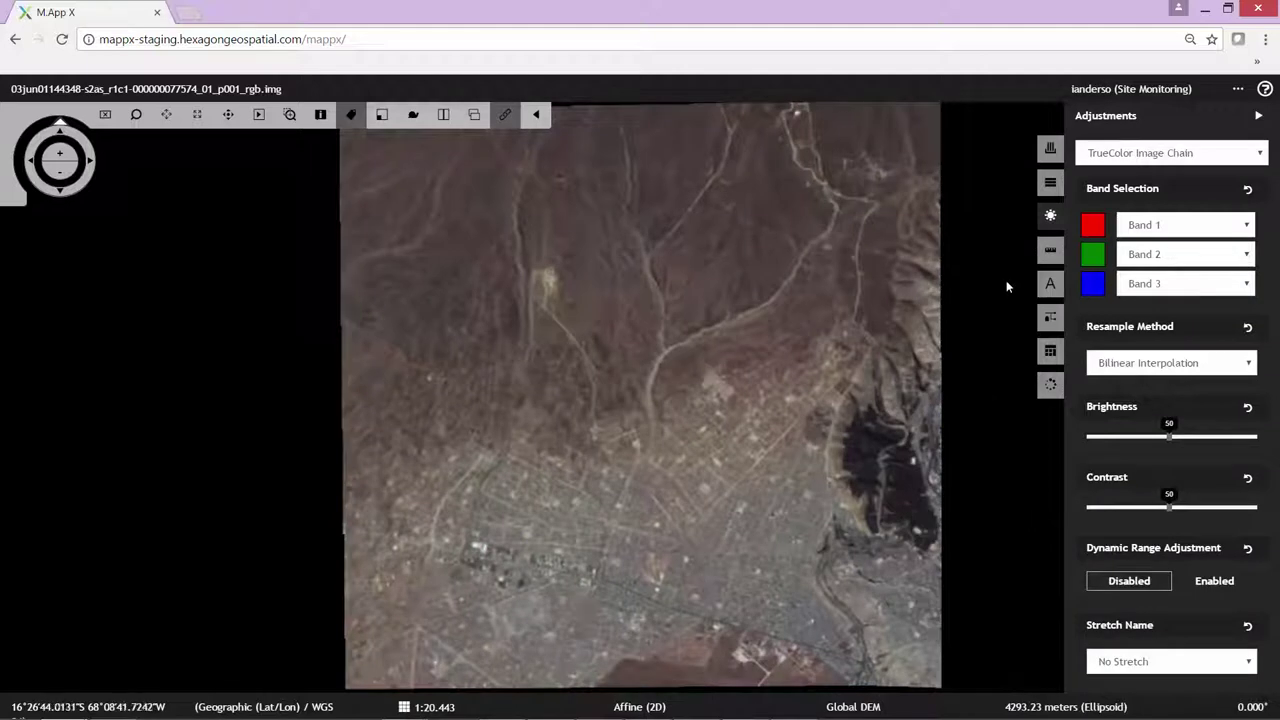
Display the second 05nov02150959 image in the shoebox as an overlay on the 03jun01144348 image.
click(1050, 148)
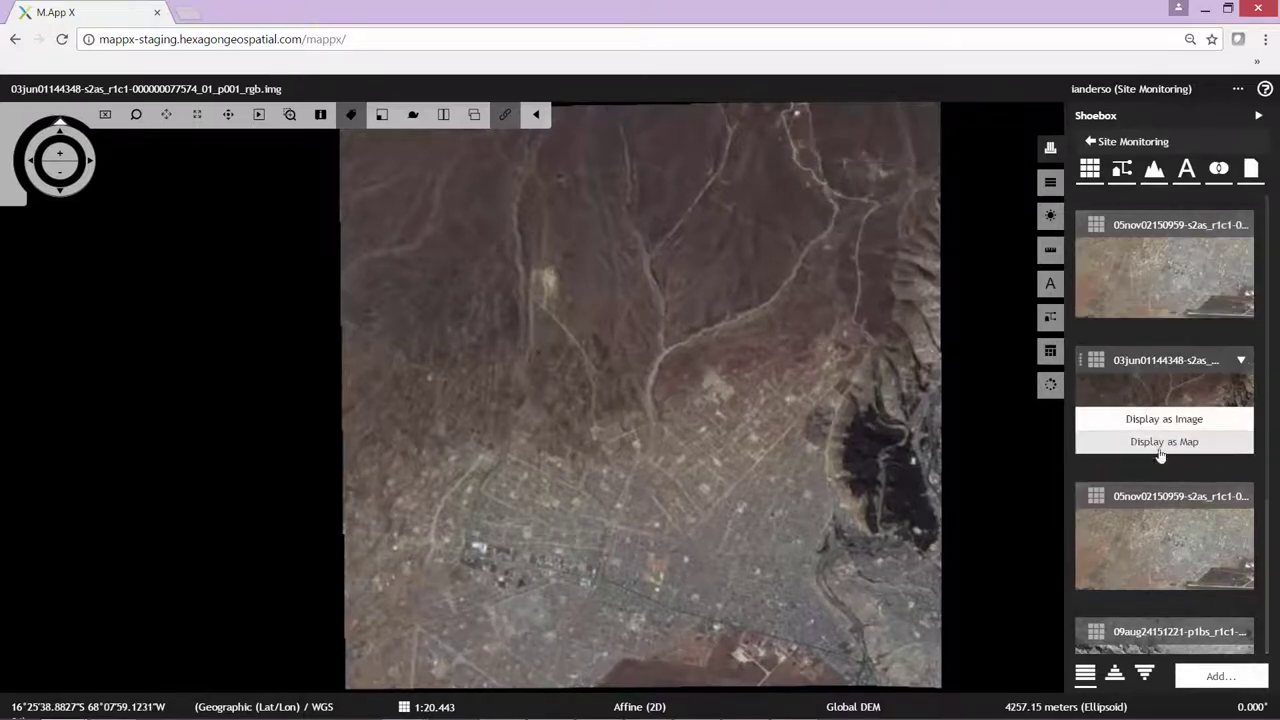
mouse_move(1160, 555)
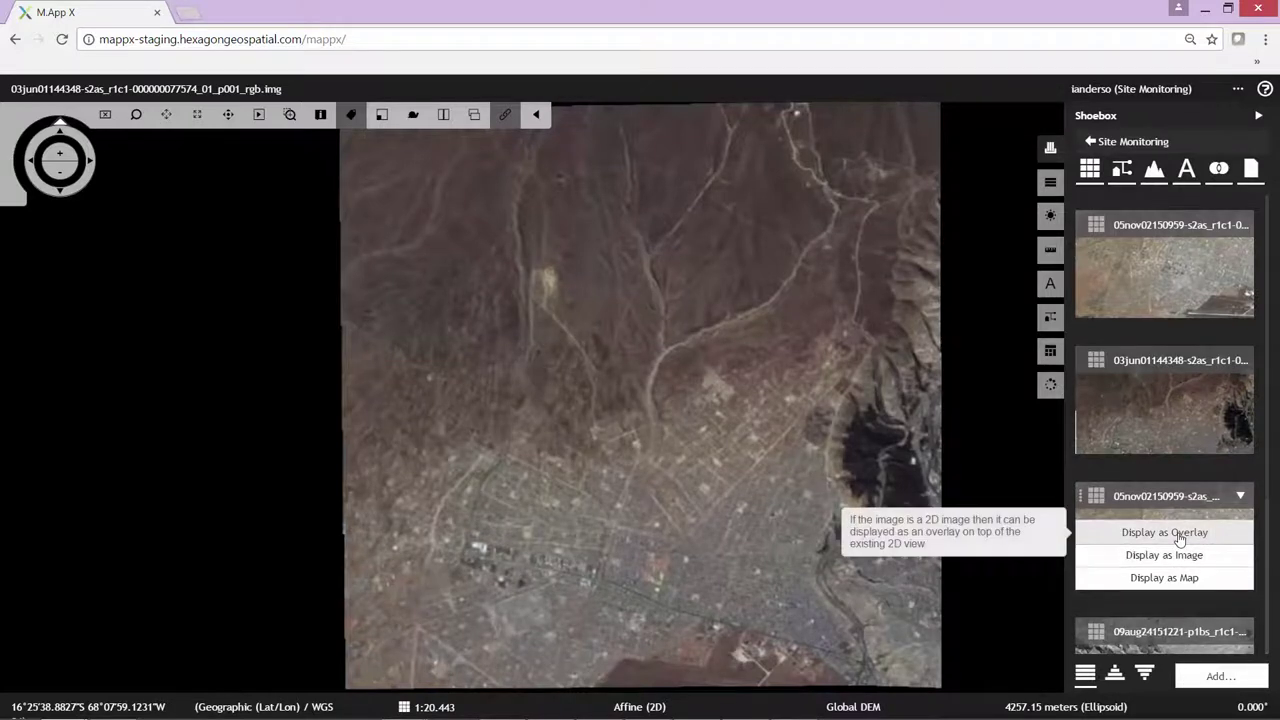
click(1180, 536)
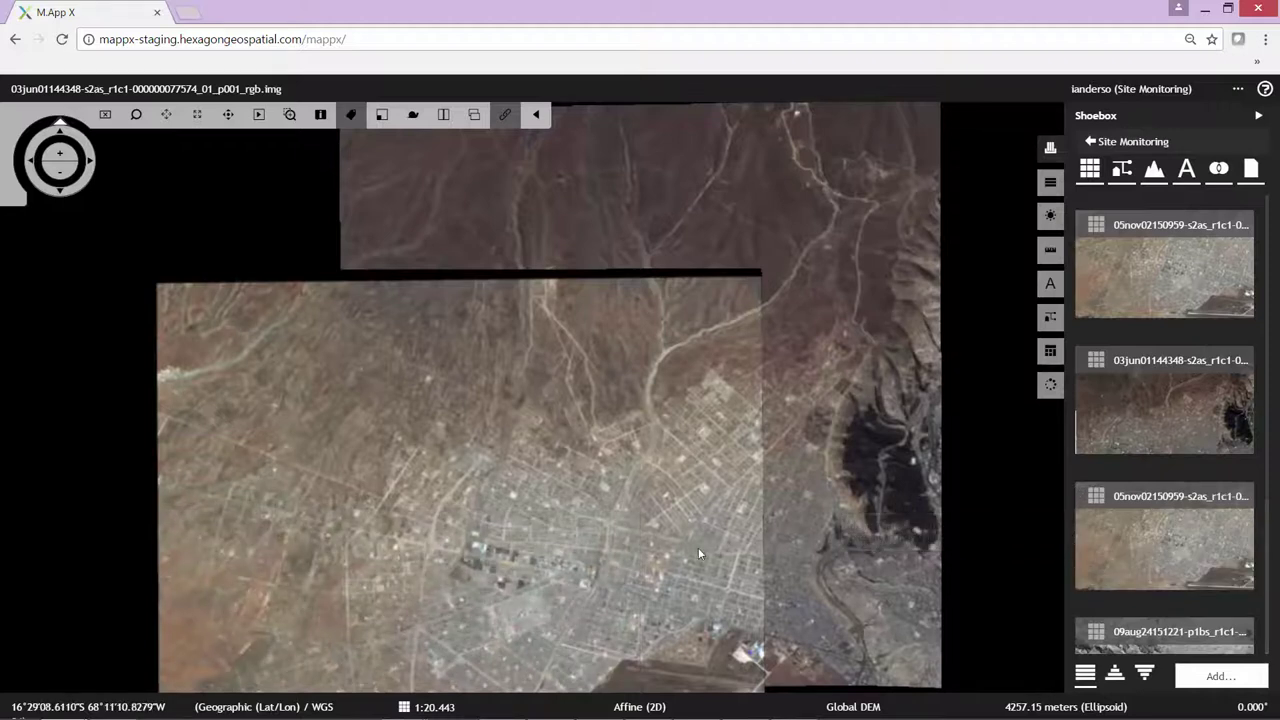
Set the stretch of the 05nov02150959 overlay image to No Stretch.
click(1050, 215)
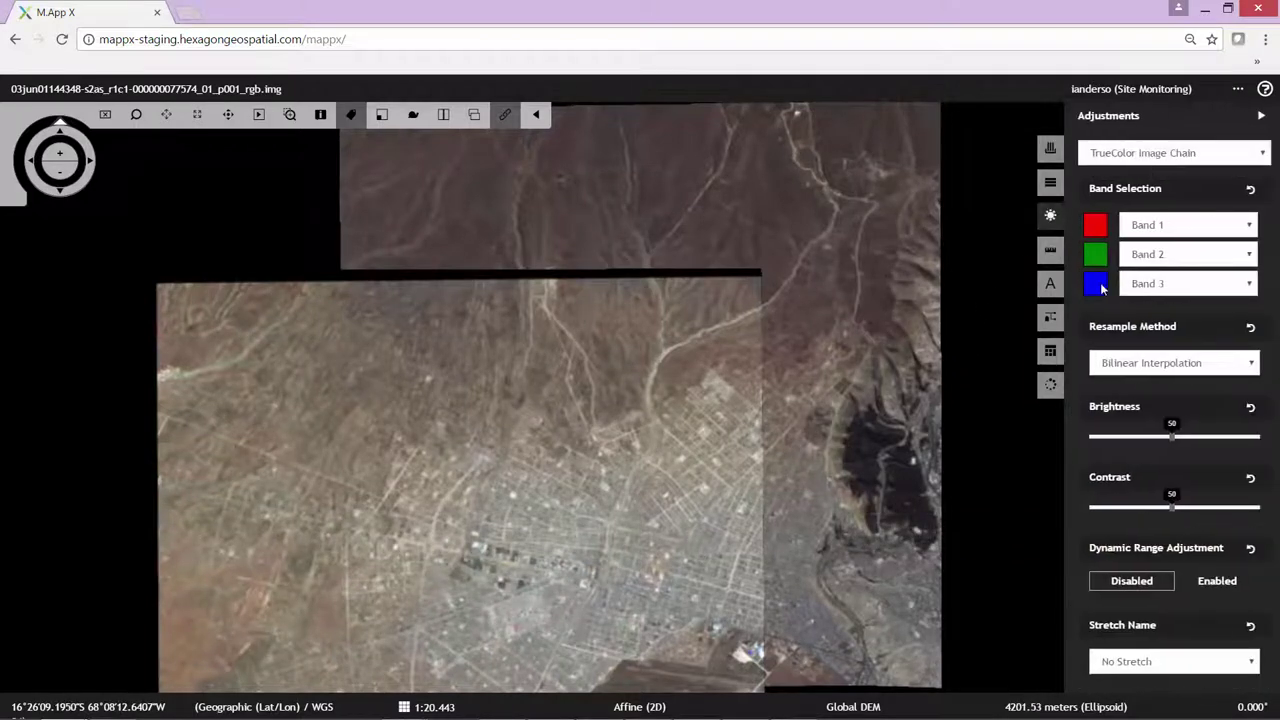
click(1148, 588)
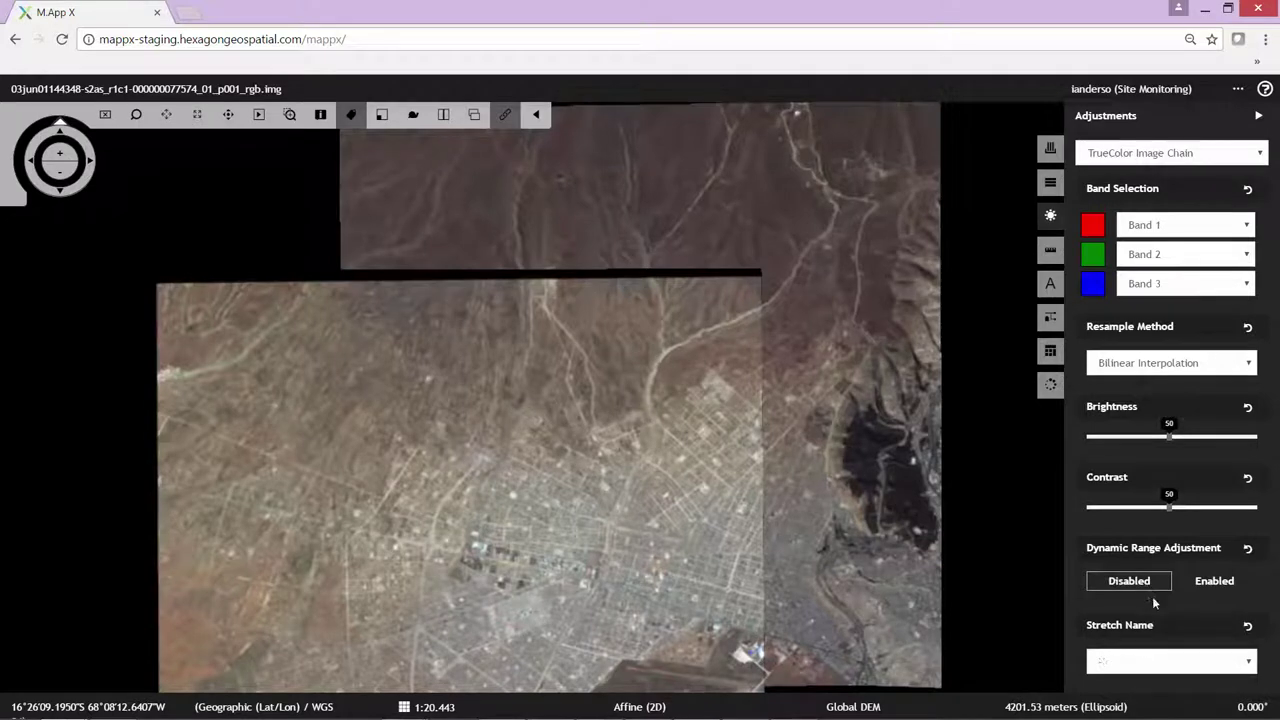
click(1167, 664)
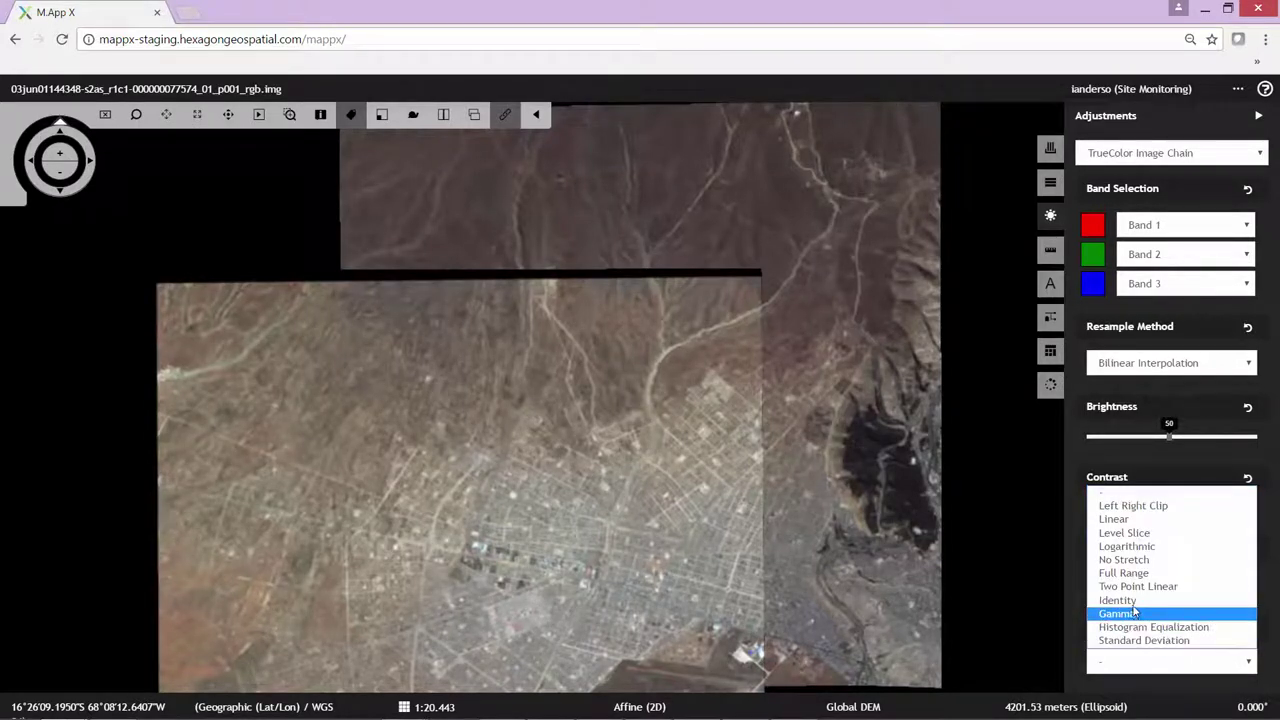
click(1130, 560)
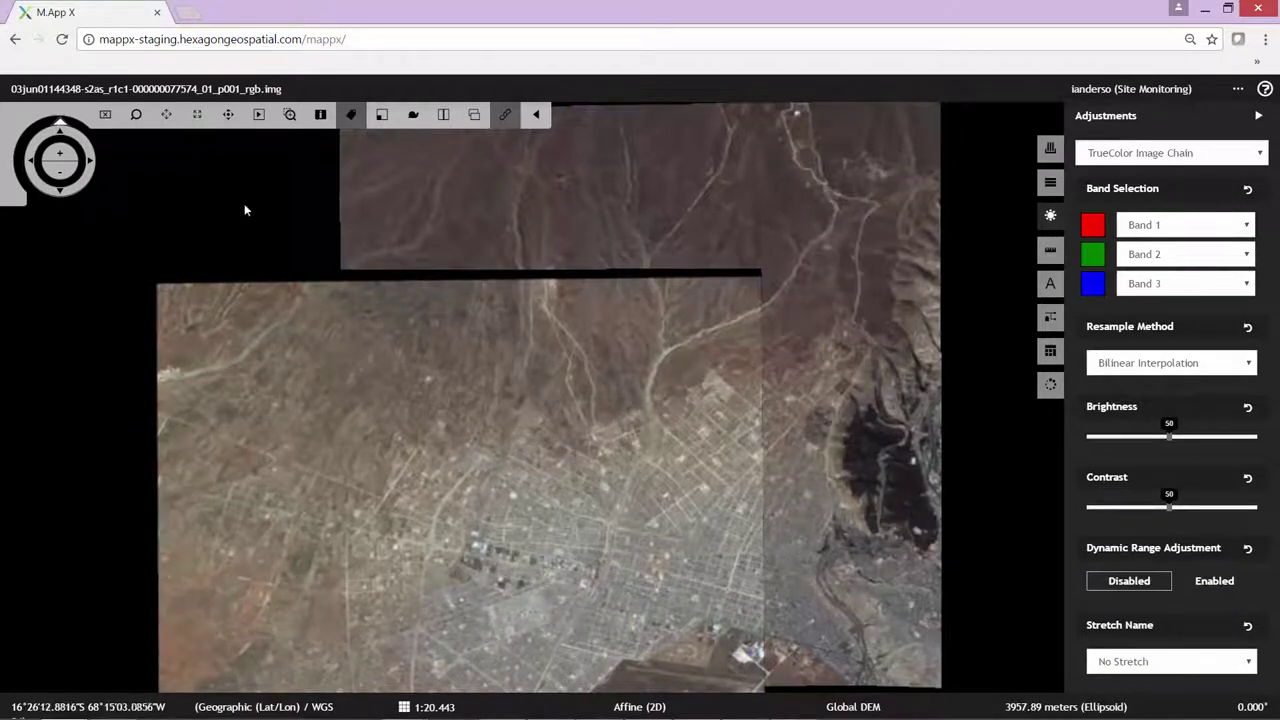
Zoom the view to 1:1 and show the cursor coordinates in MGRS.
click(140, 118)
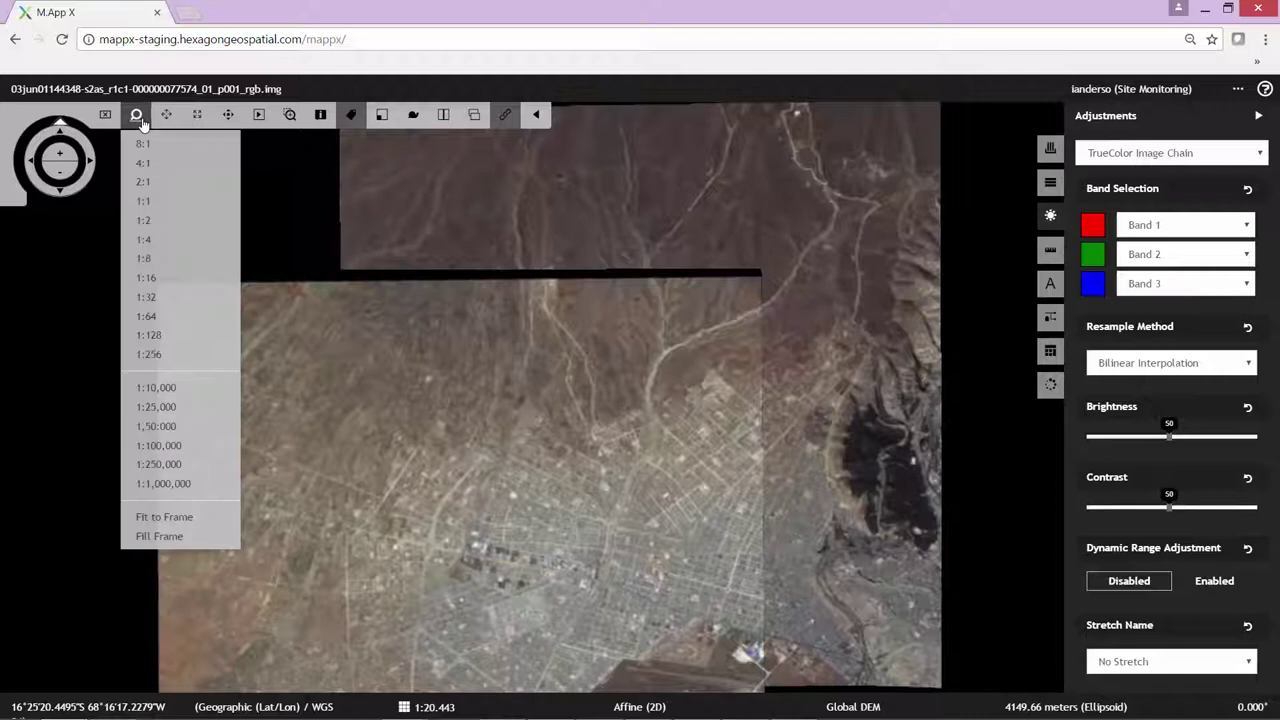
click(160, 203)
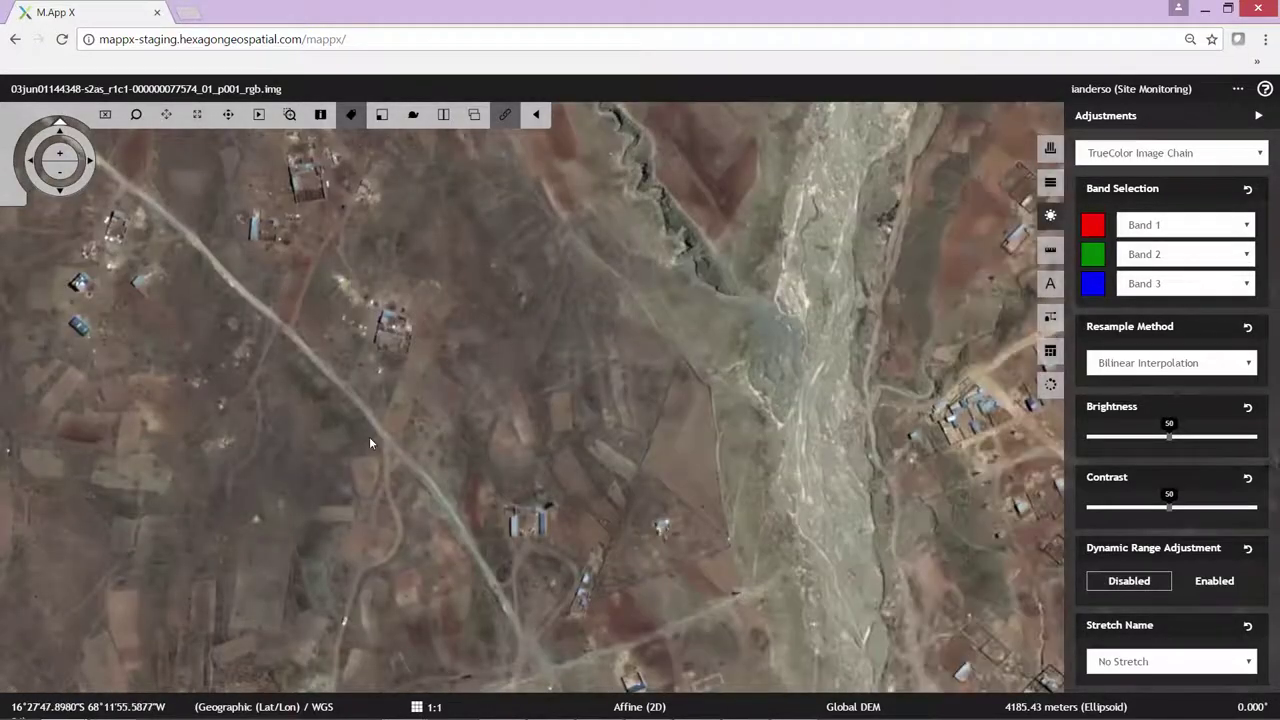
click(118, 705)
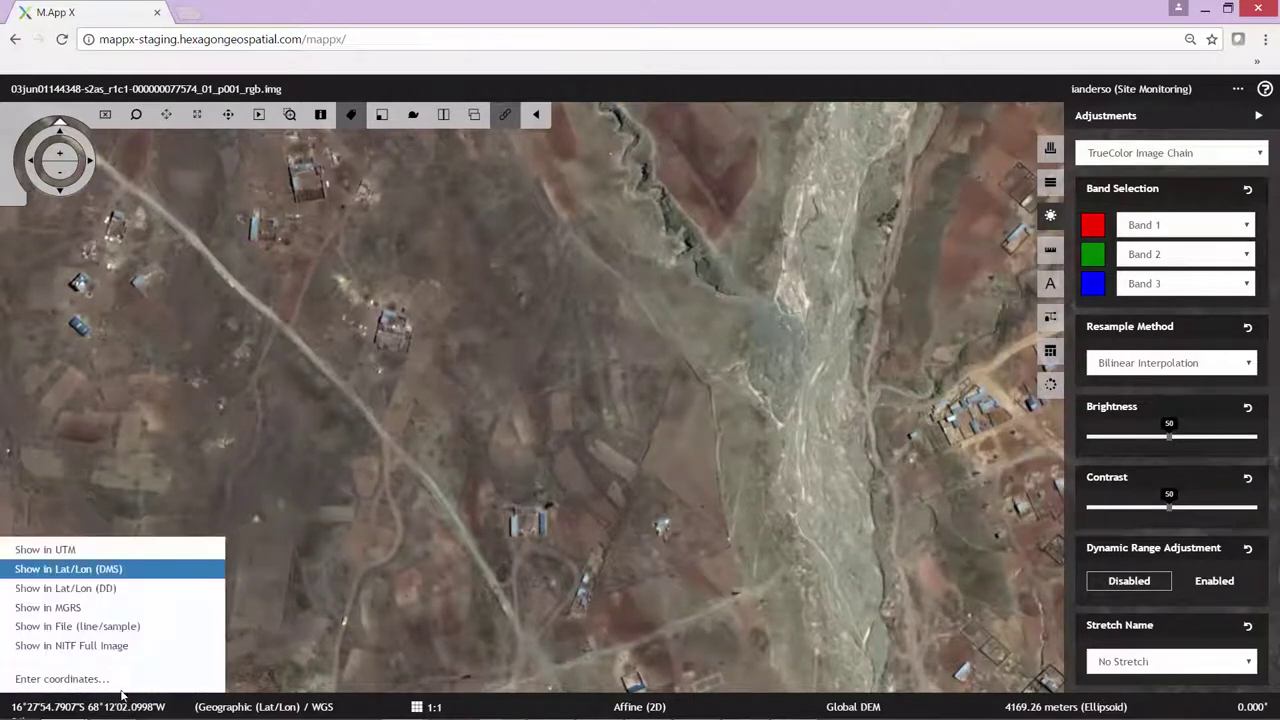
click(78, 606)
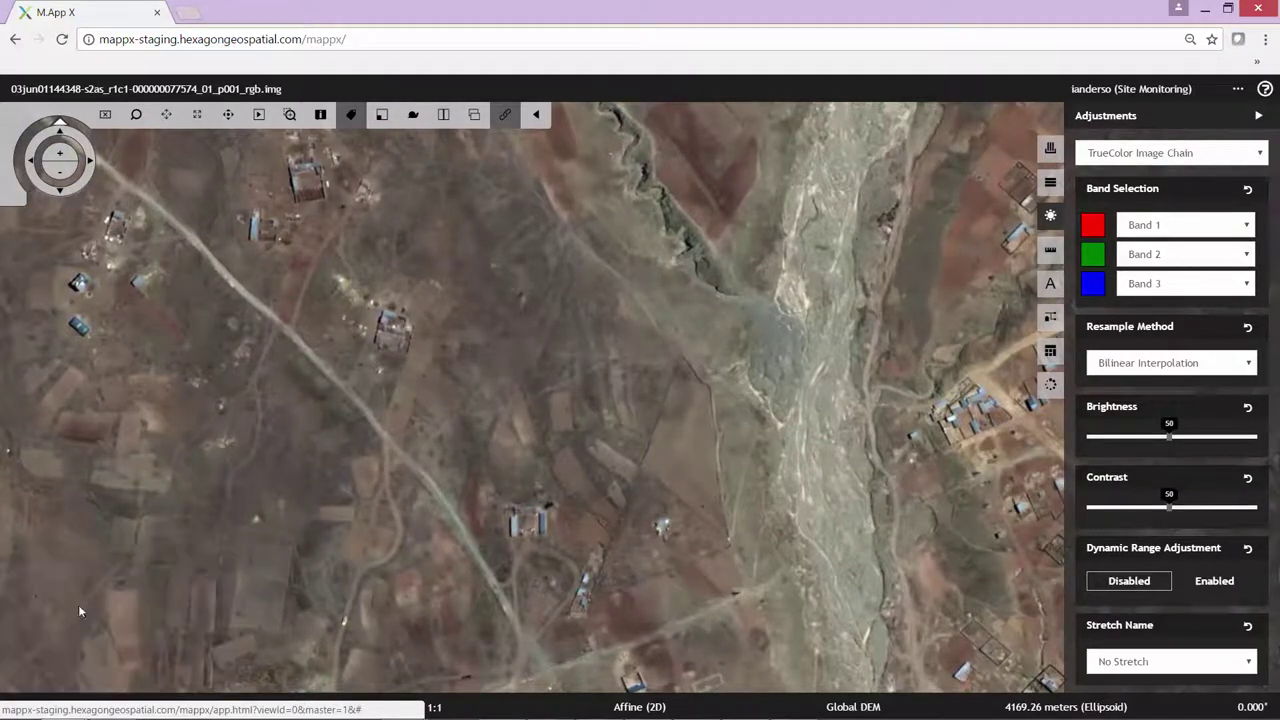
Paste the copied coordinates to jump to the airfield, and show the cursor coordinates in Lat/Lon (DMS) again.
click(96, 707)
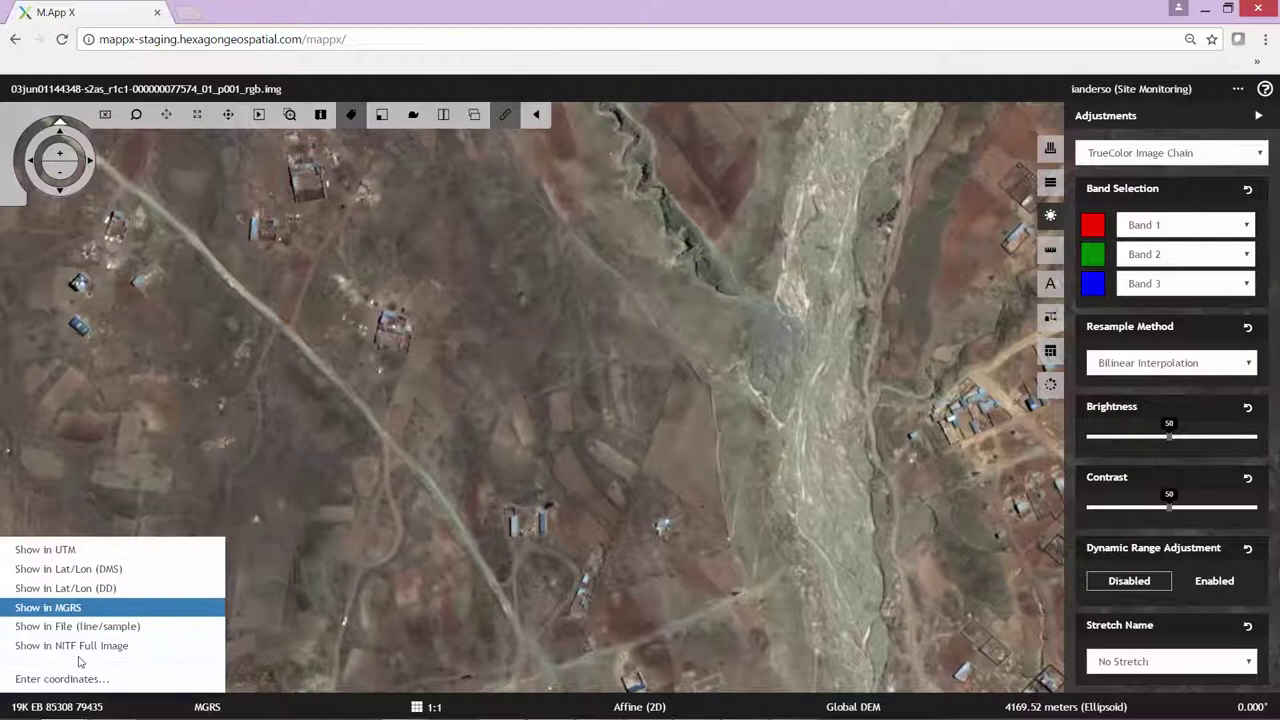
click(72, 684)
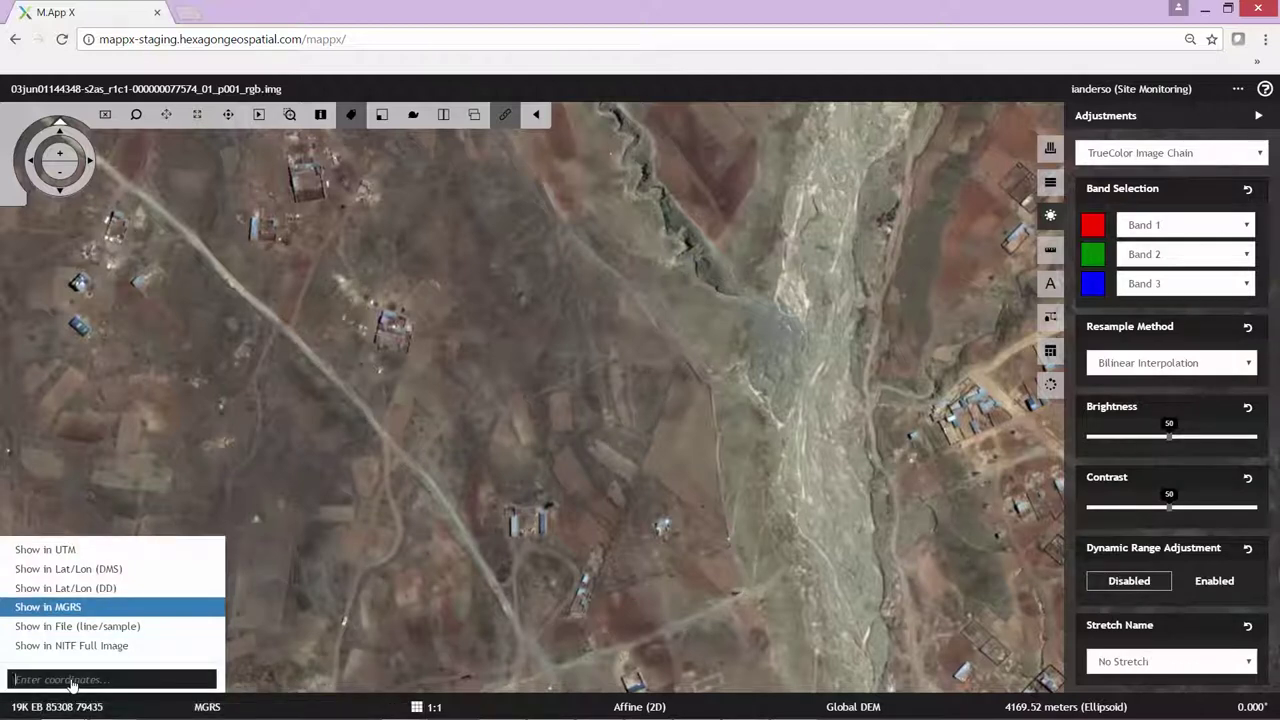
key(ctrl+v)
key(Return)
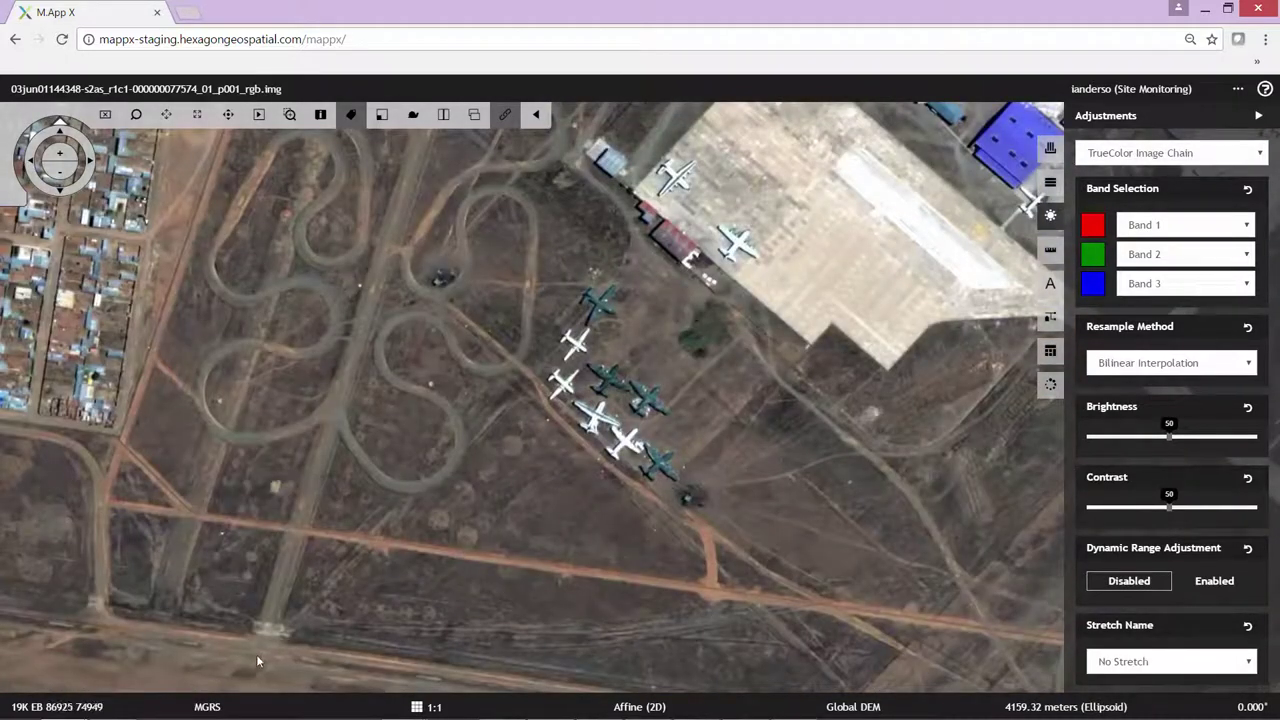
click(101, 707)
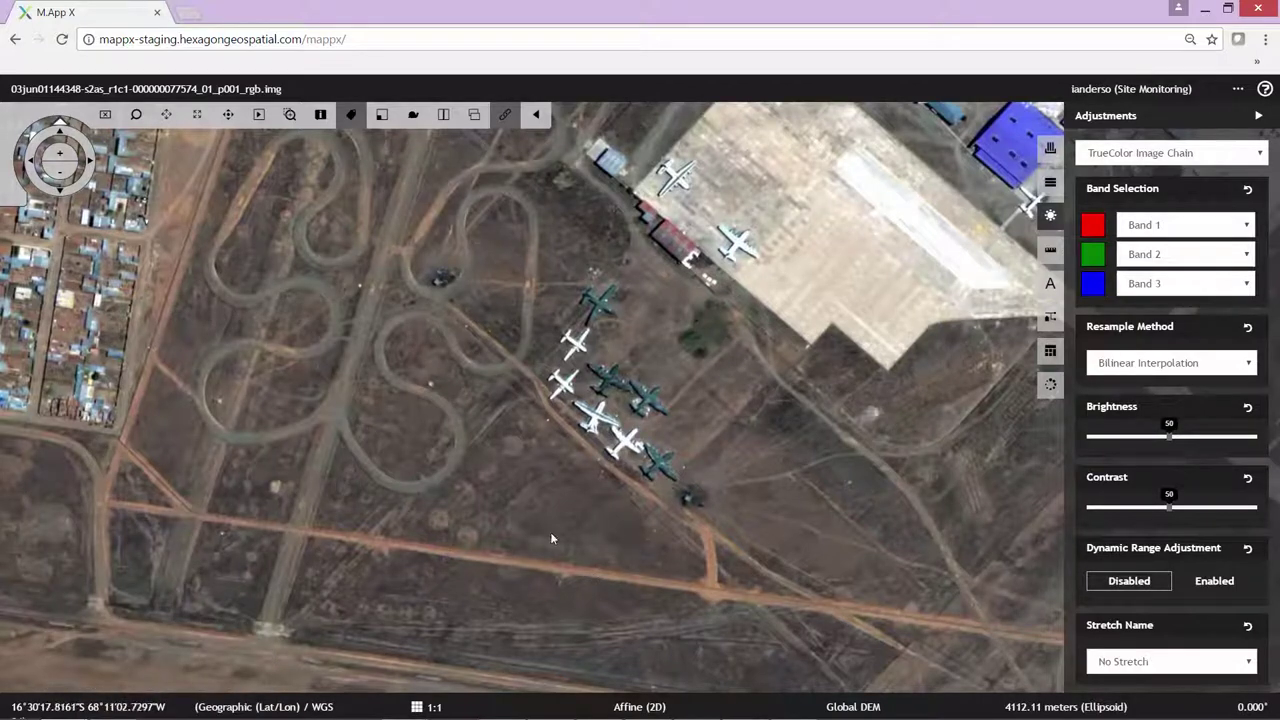
Compare the 05nov and 03jun images over the airfield apron with a horizontal swipe, then switch the swipe off.
drag(847, 398, 711, 479)
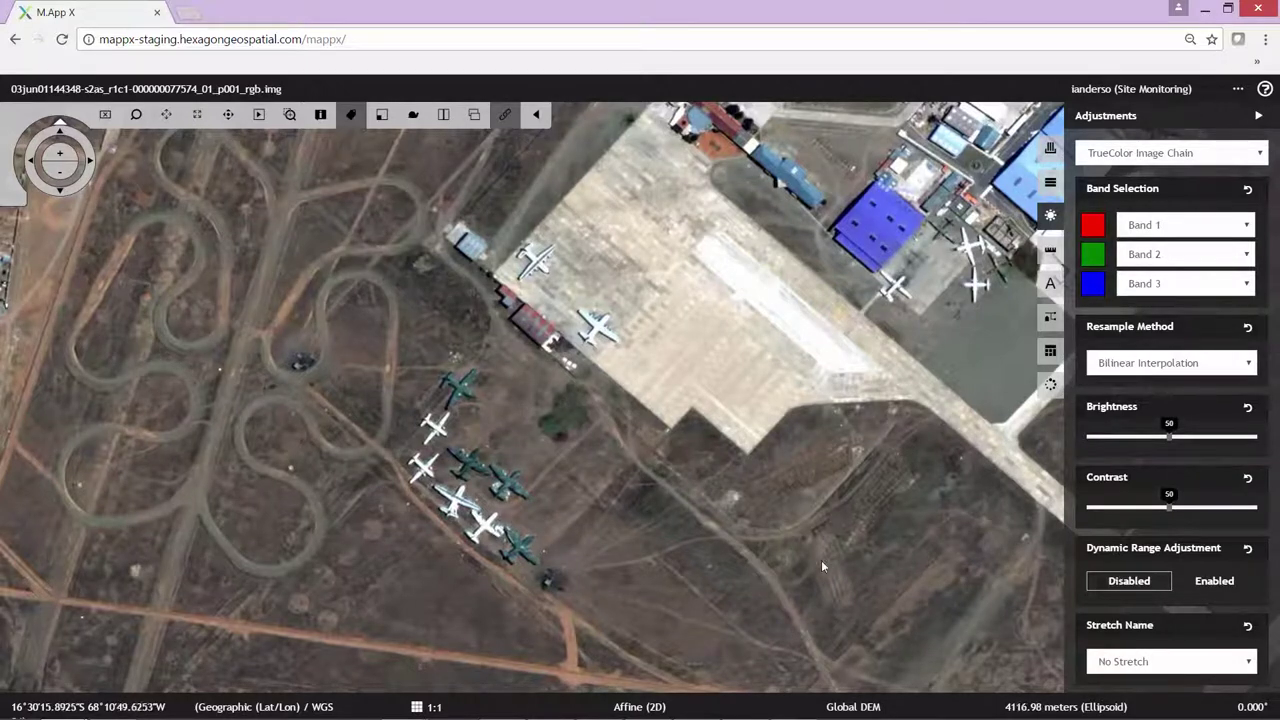
drag(822, 562, 614, 619)
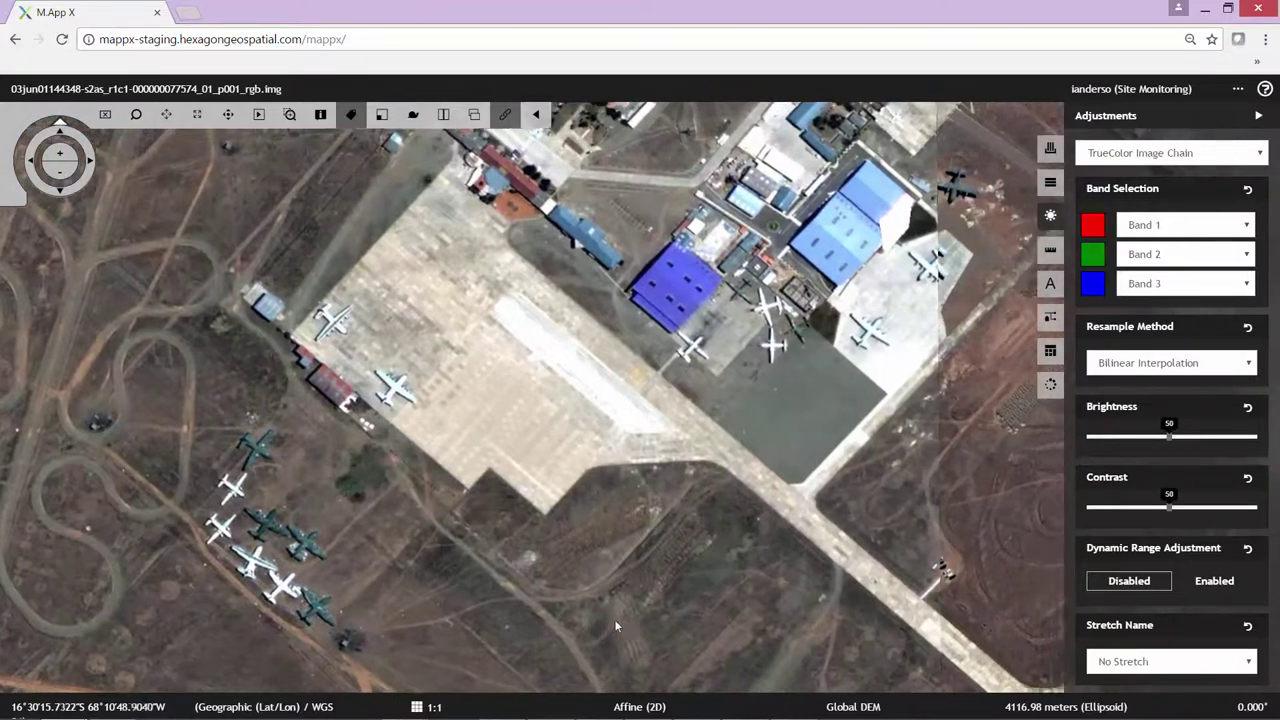
drag(649, 541, 856, 541)
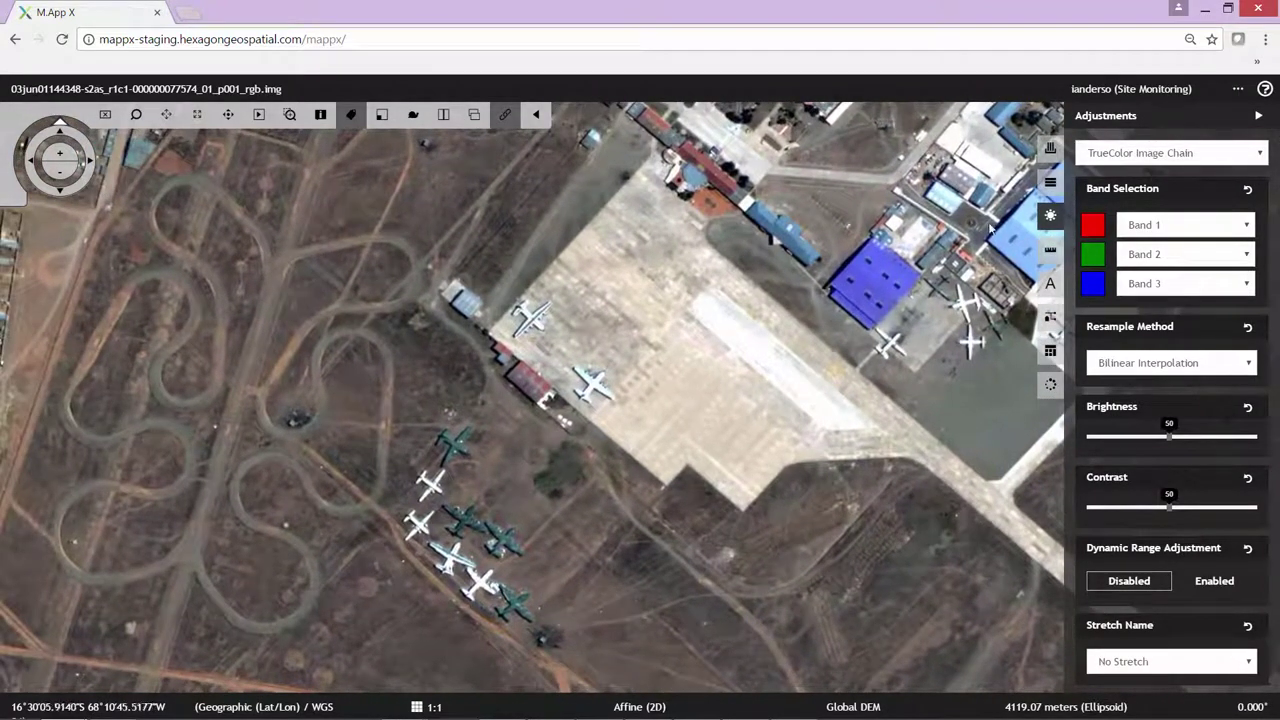
click(1050, 183)
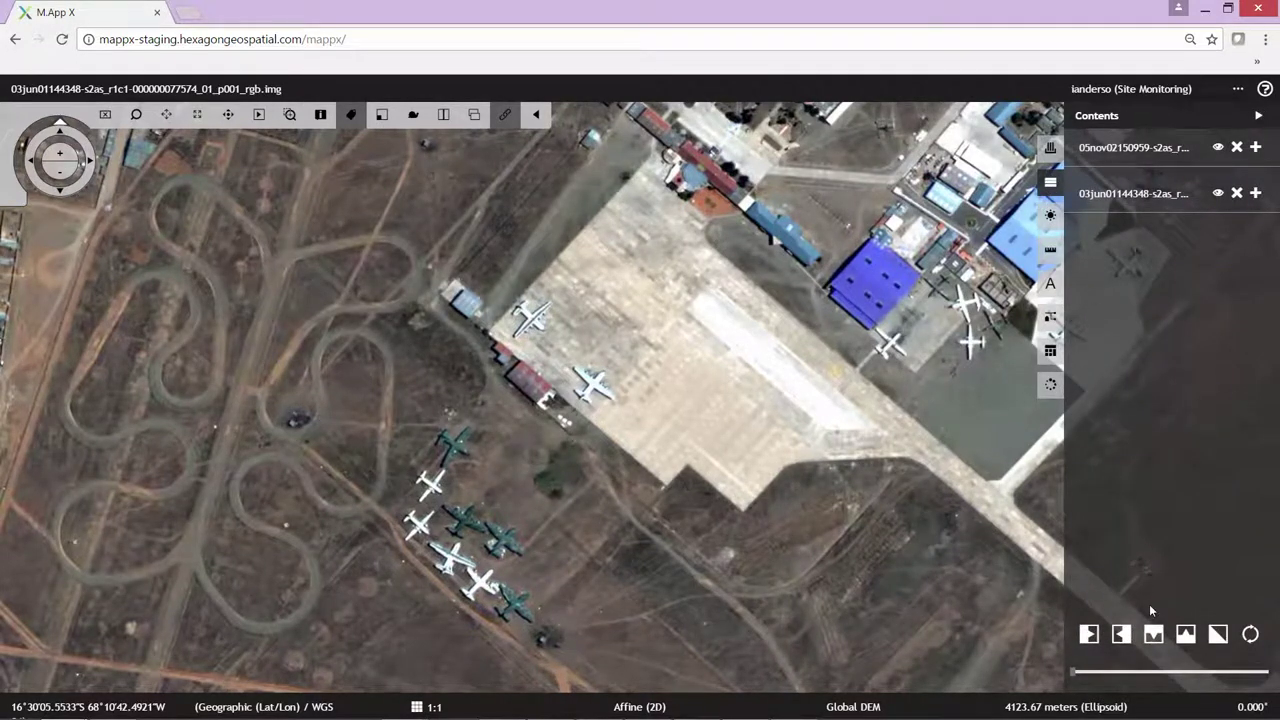
click(1098, 642)
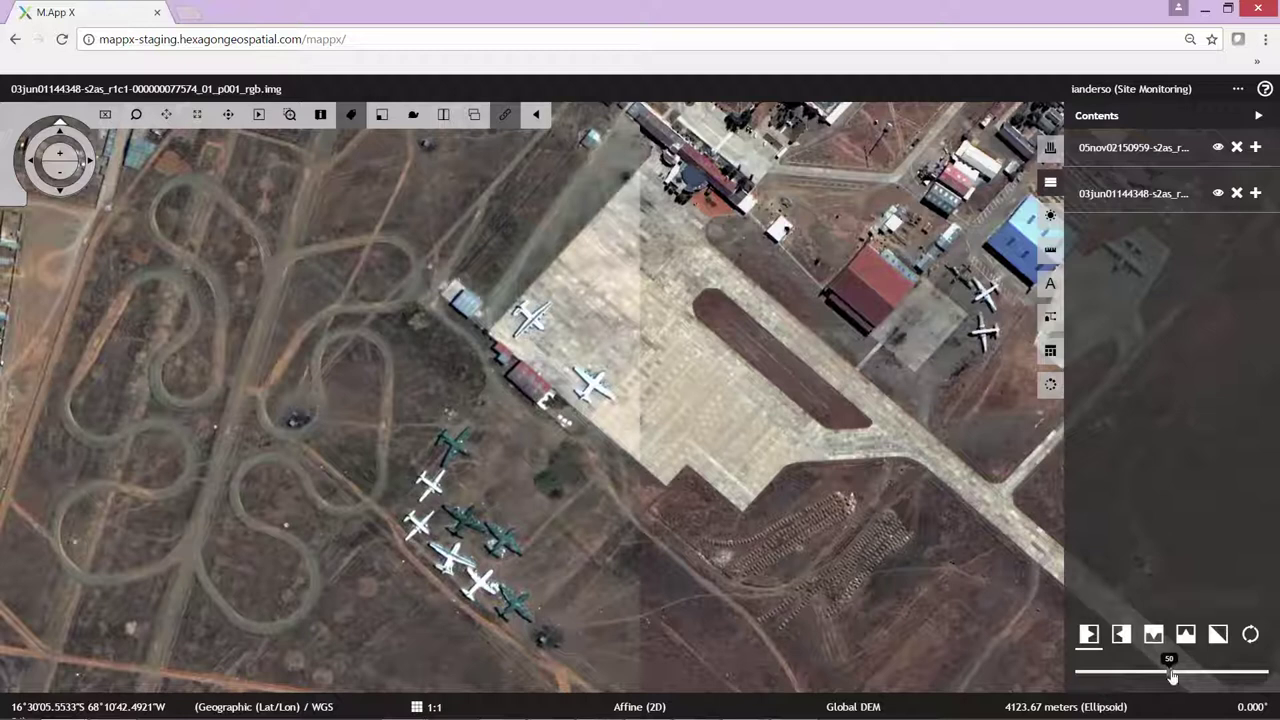
mouse_move(1172, 676)
mouse_down()
mouse_move(1249, 670)
mouse_move(1057, 694)
mouse_move(1222, 684)
mouse_move(1195, 672)
mouse_up()
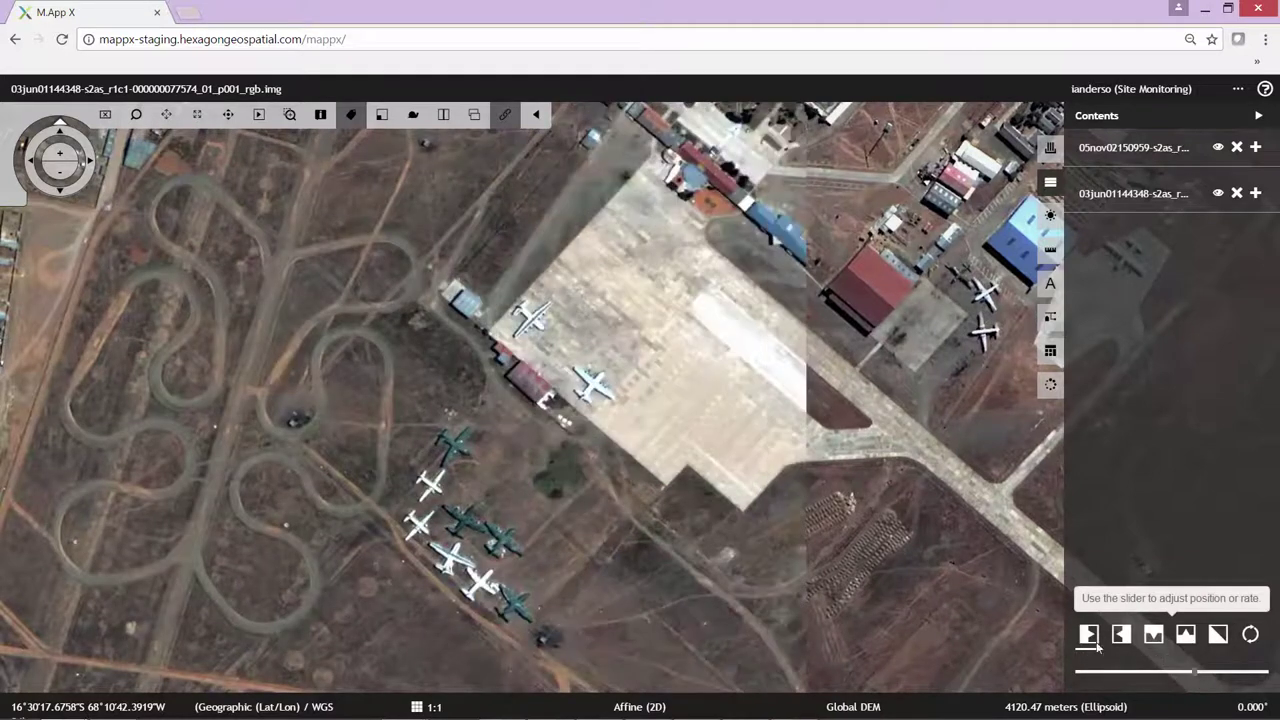
click(1094, 642)
Swipe horizontally between the two images over the aircraft parked southwest of the apron, and end the swipe.
drag(562, 534, 552, 480)
scroll(594, 454, up, 3)
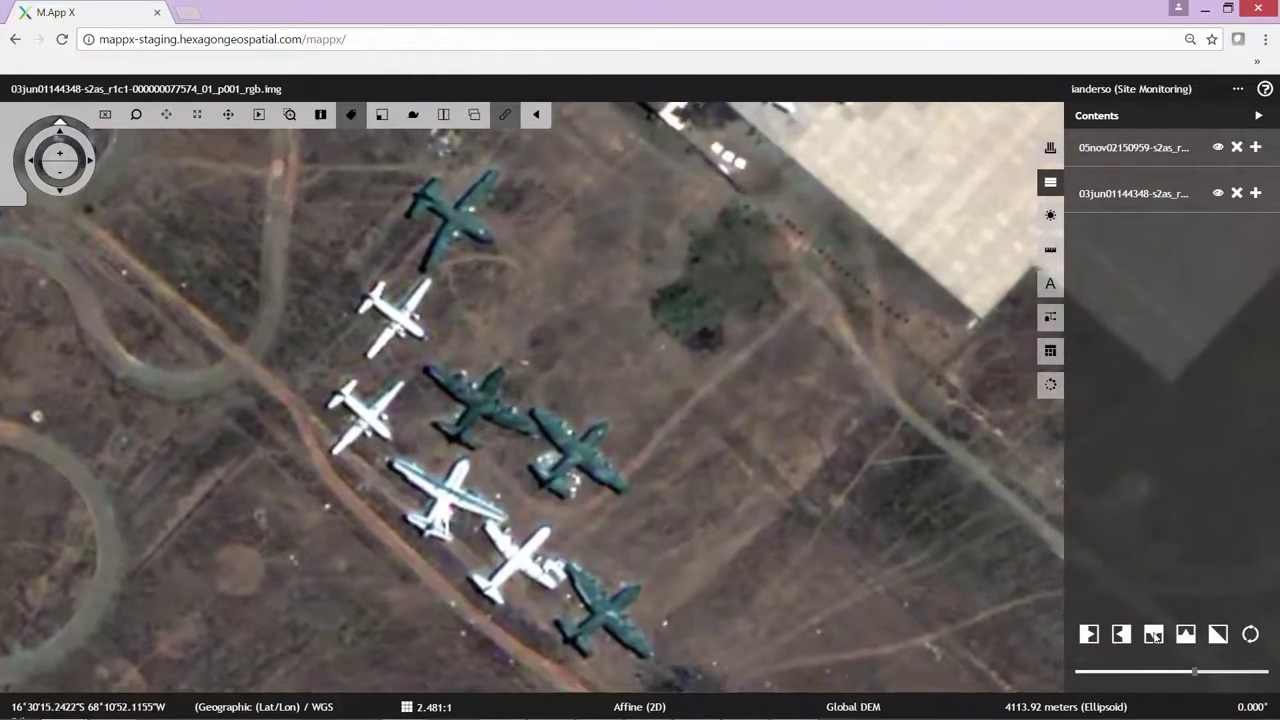
click(1089, 637)
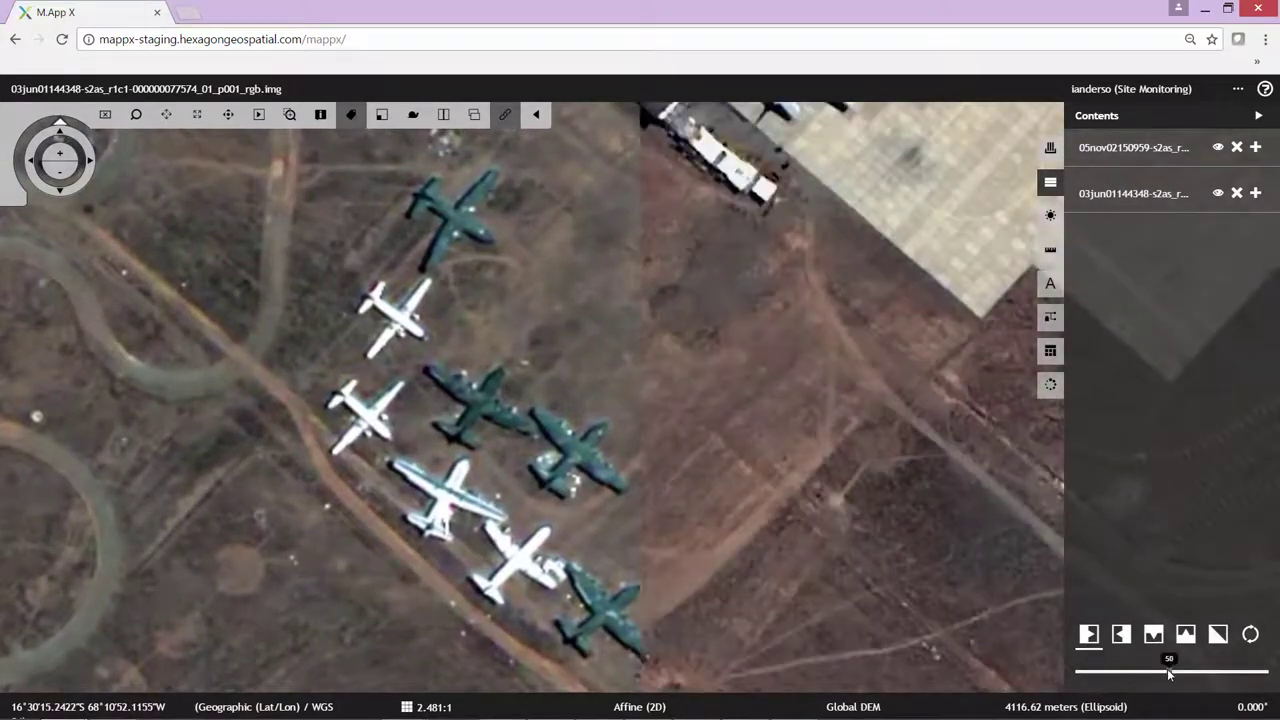
drag(1168, 672, 1200, 716)
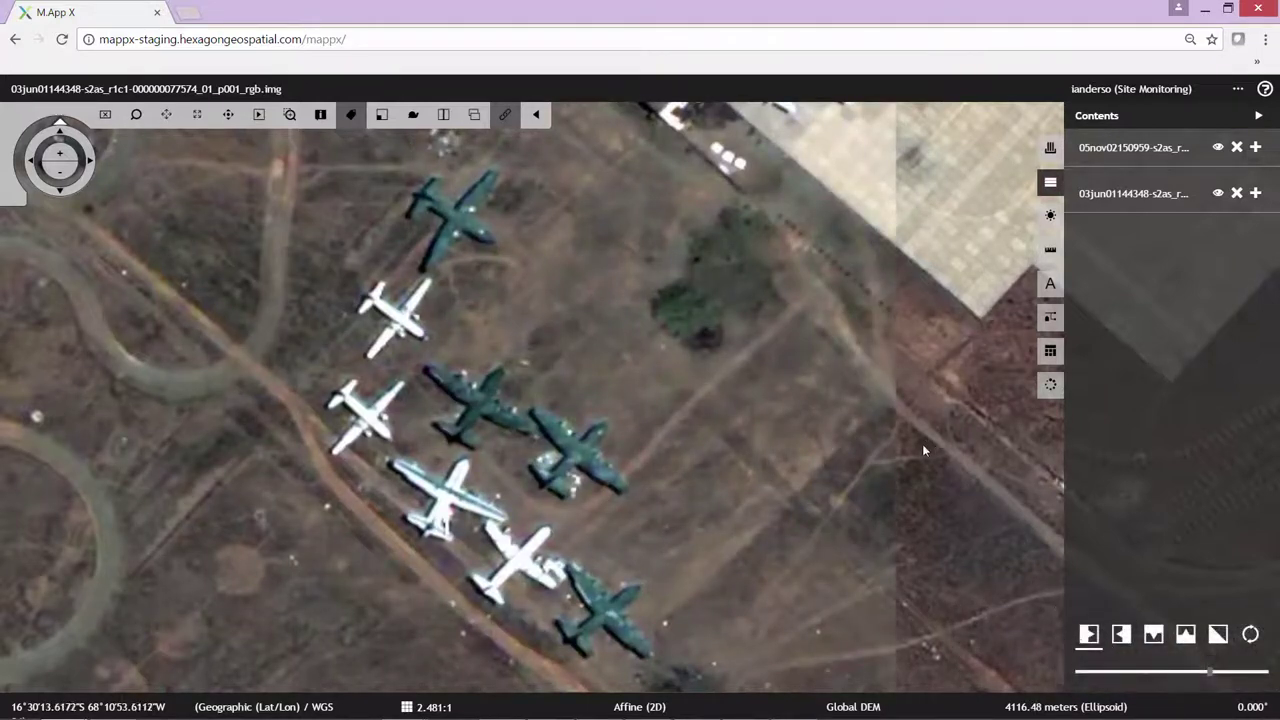
click(1088, 634)
Compare the 05nov and 03jun images over the apron and the hangars northeast of it with a horizontal swipe, then switch the swipe off.
scroll(823, 478, down, 1)
scroll(822, 463, down, 1)
drag(883, 400, 457, 474)
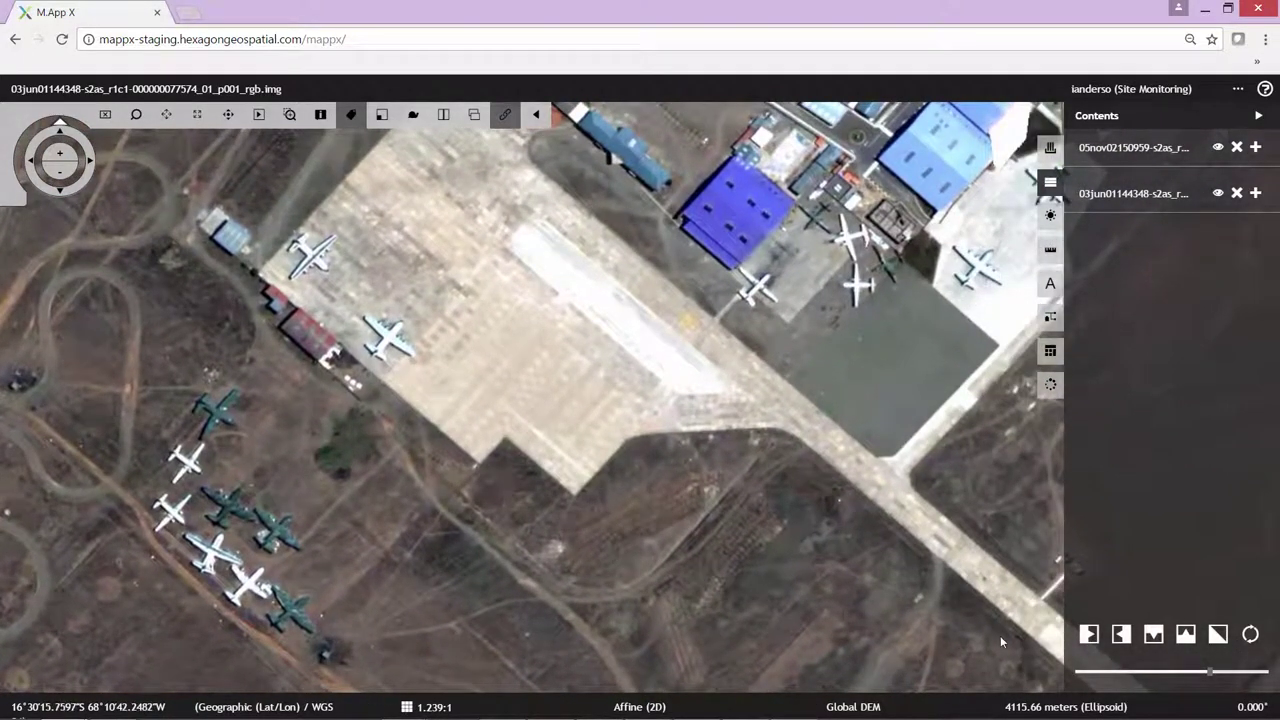
click(1089, 635)
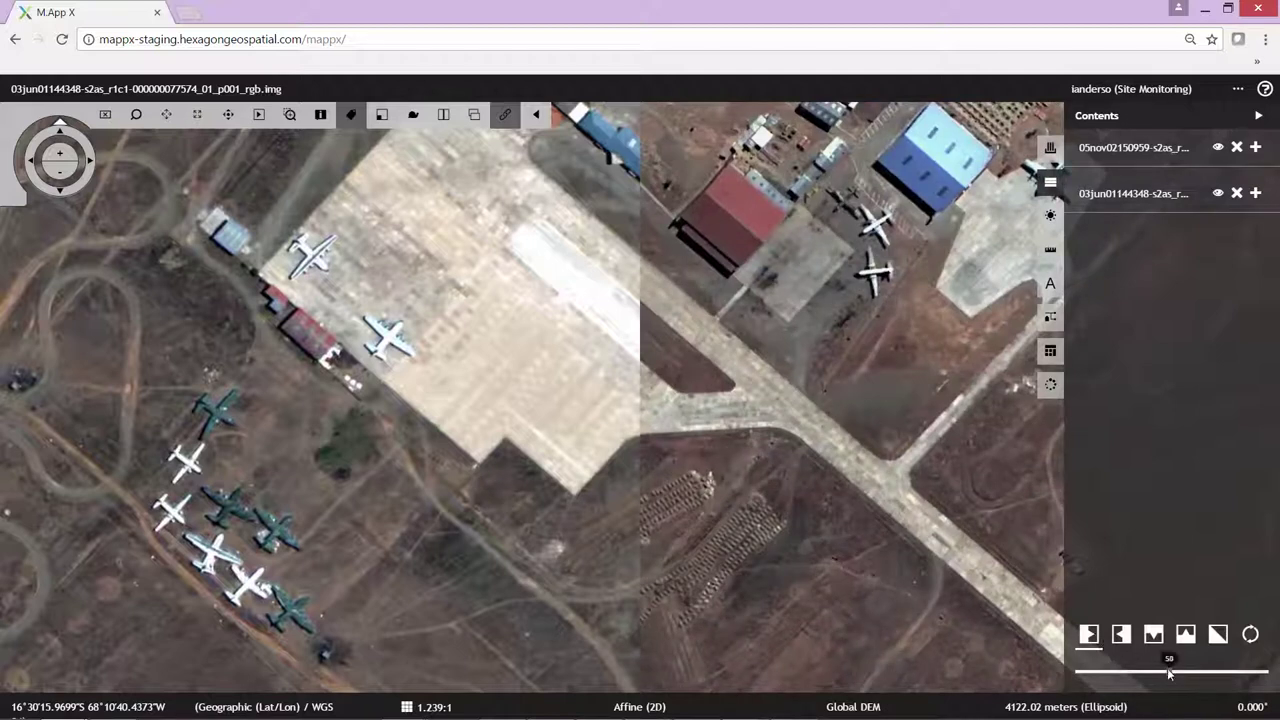
drag(1168, 673, 1242, 680)
drag(1187, 682, 1160, 688)
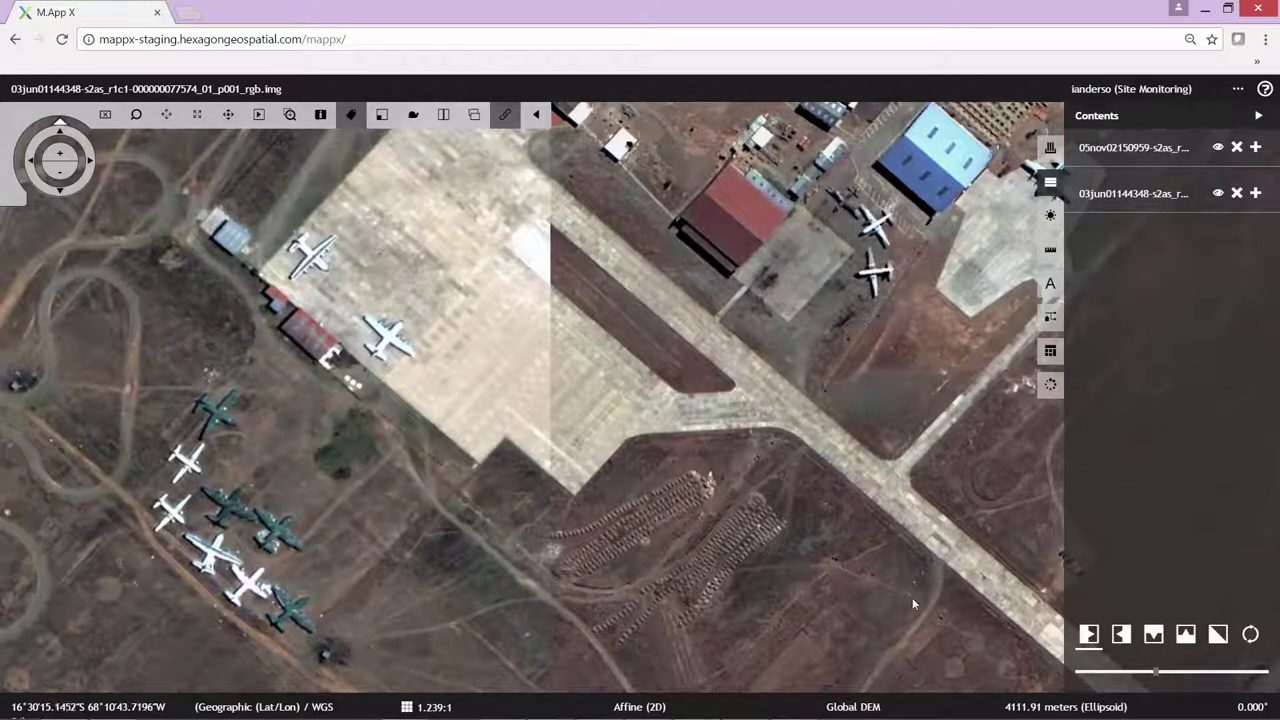
click(1089, 636)
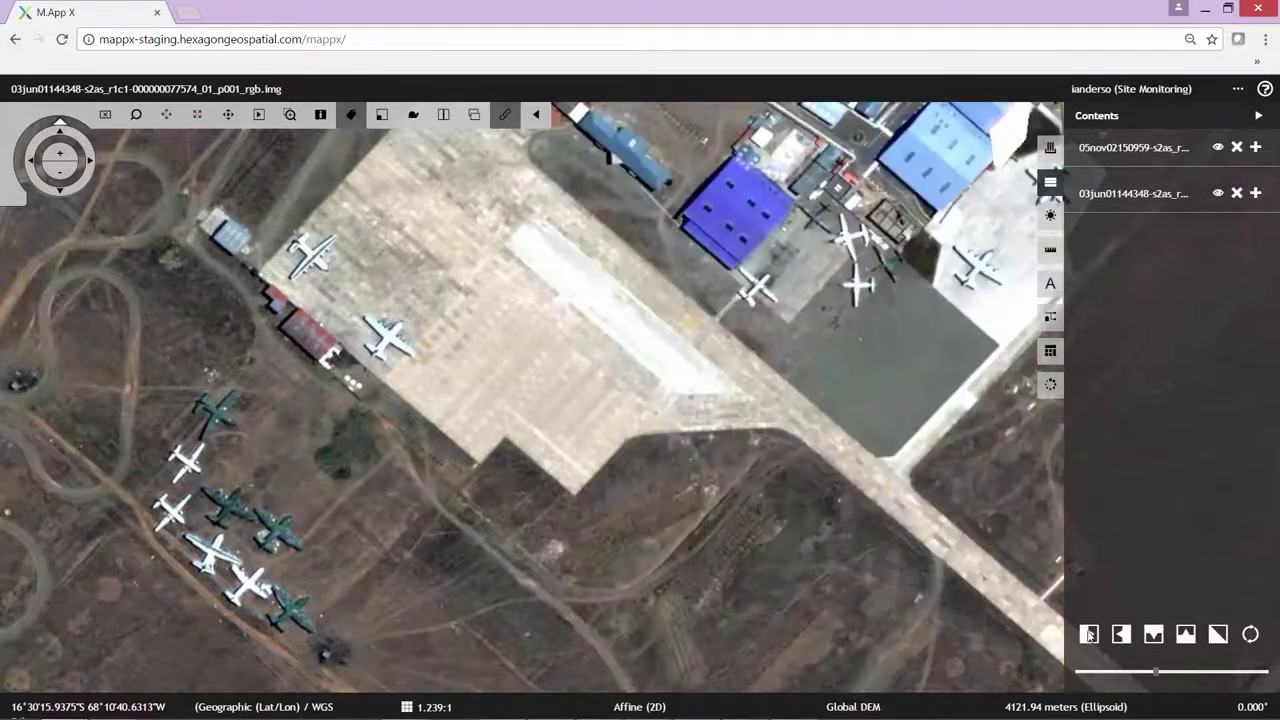
Display the first 09aug24151221 panchromatic image from the Site Monitoring shoebox as an overlay on the current view.
click(1051, 149)
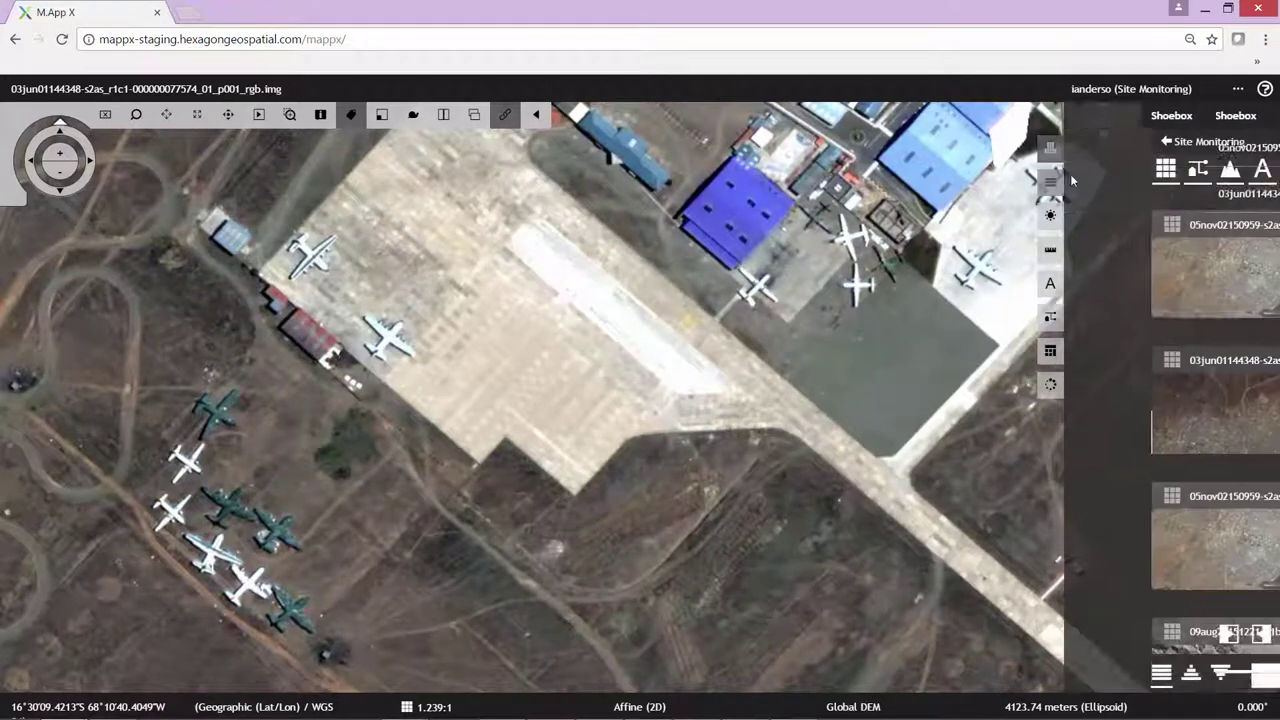
mouse_move(1127, 522)
scroll(1140, 528, down, 3)
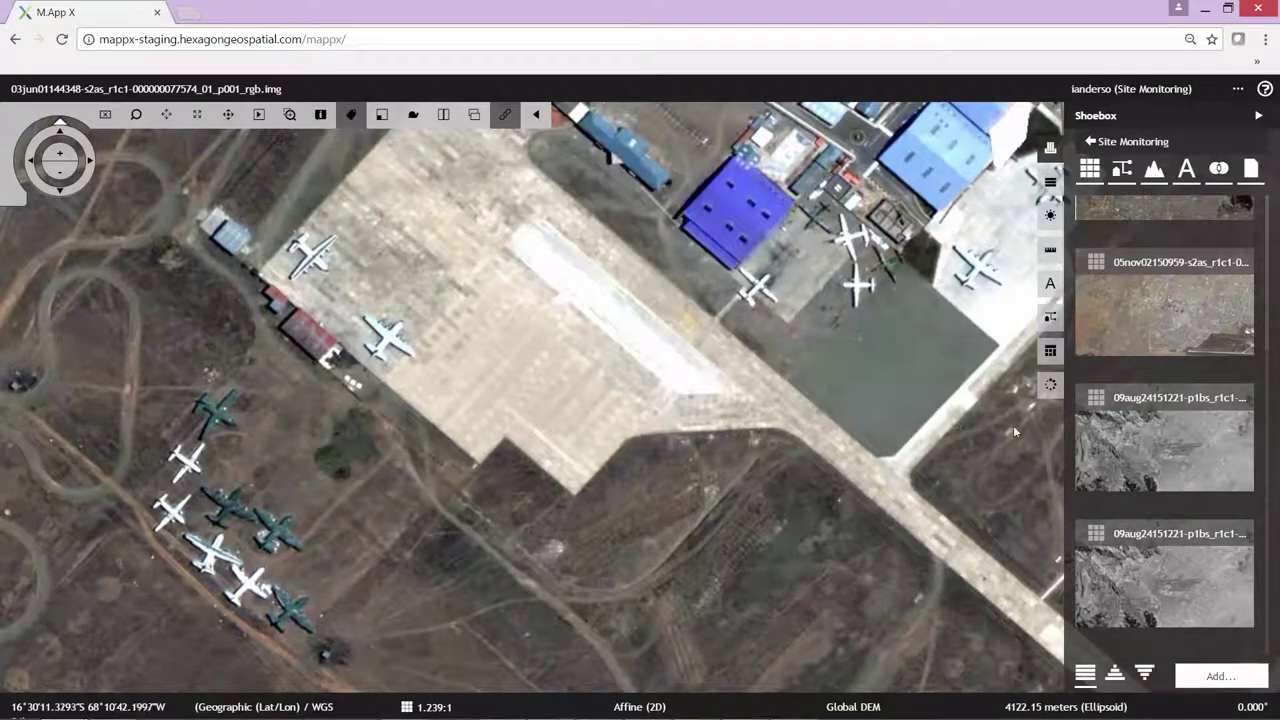
mouse_move(1139, 413)
mouse_move(1165, 433)
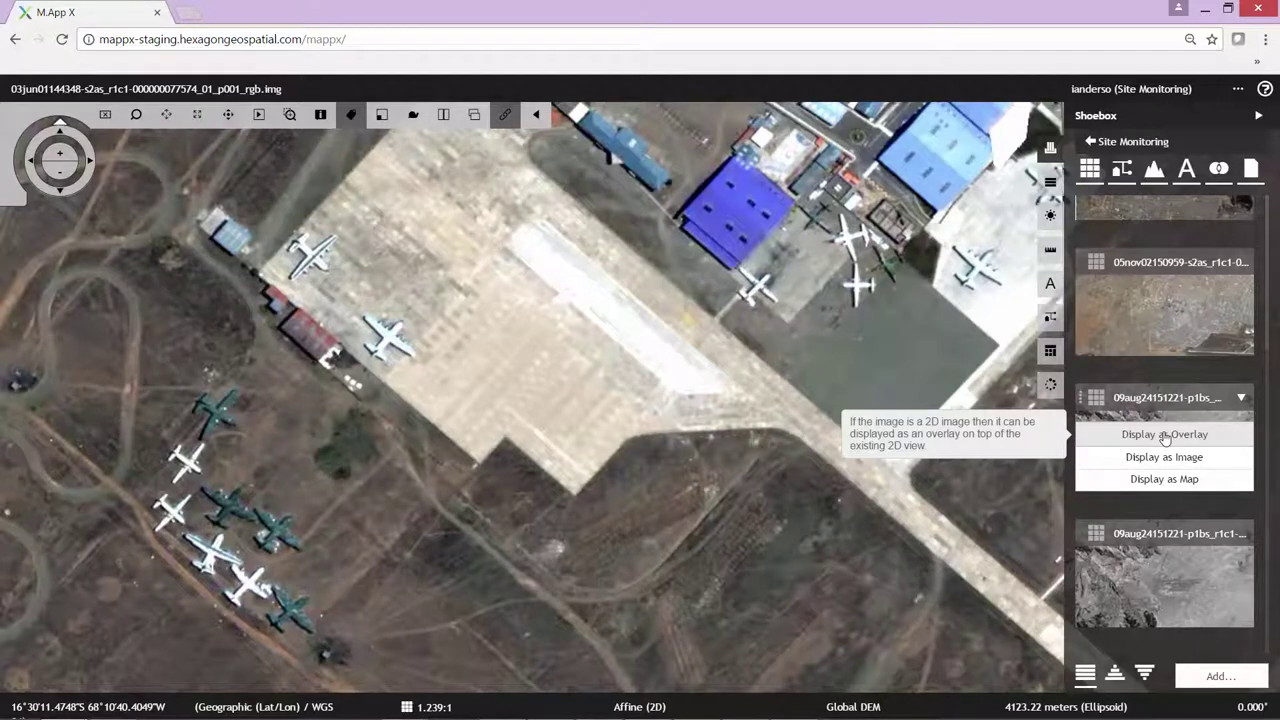
click(1165, 435)
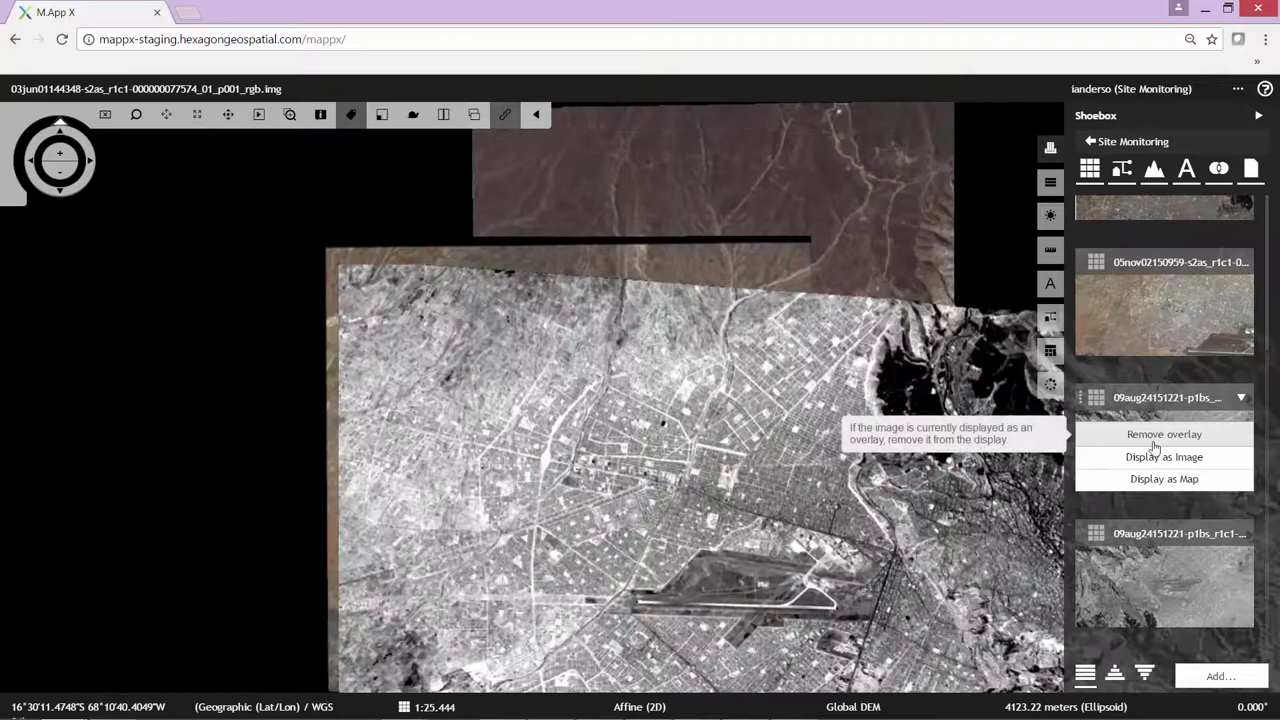
Set the stretch of the 09aug panchromatic overlay to No Stretch.
click(1049, 218)
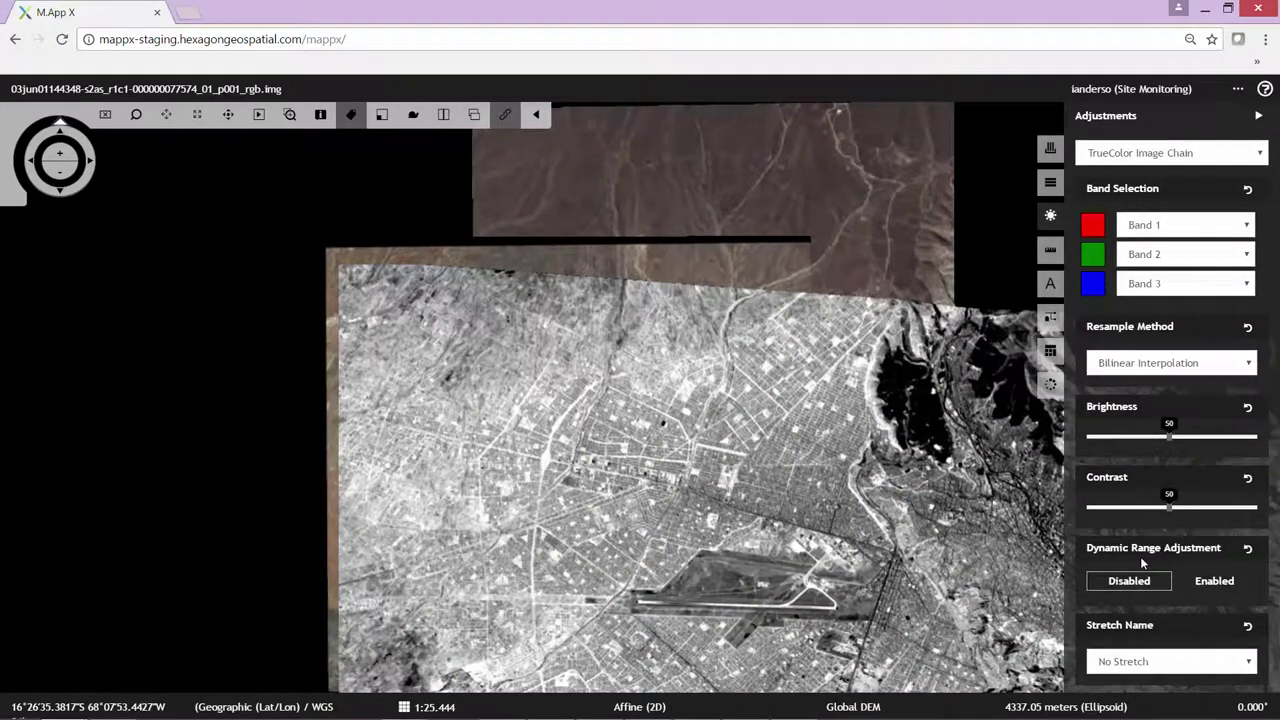
click(1177, 664)
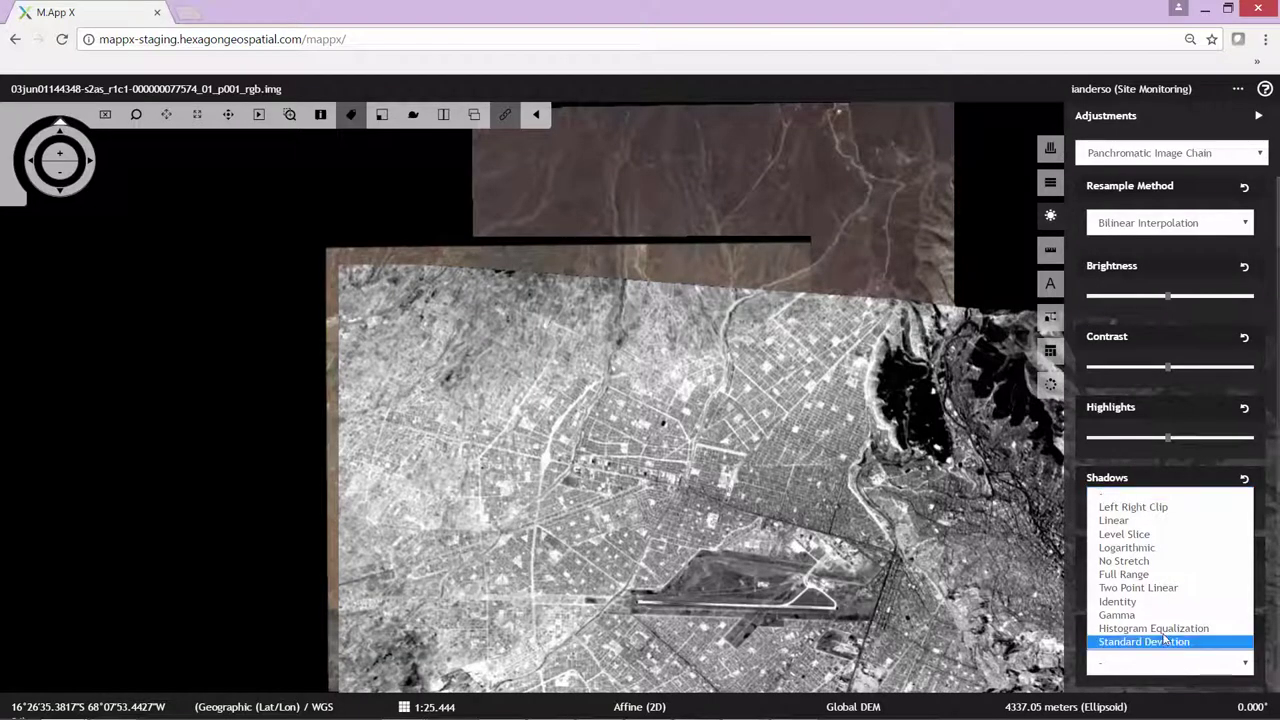
click(1135, 562)
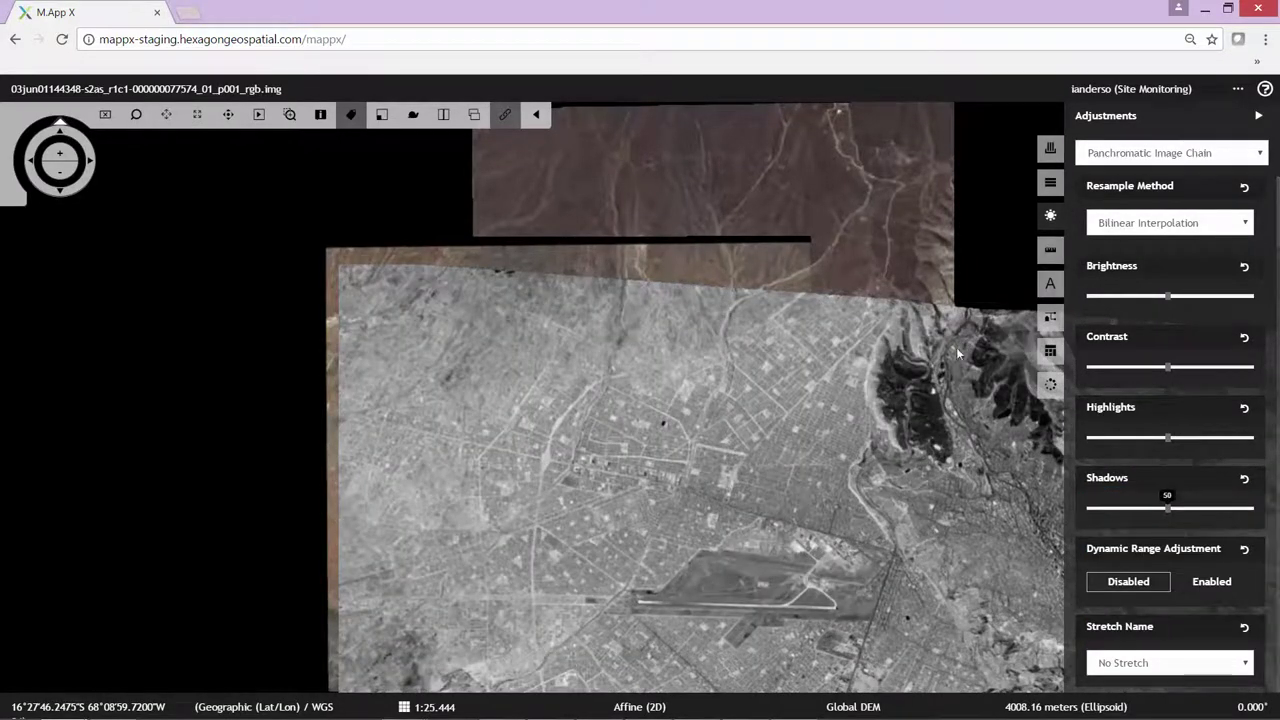
Compare the 09aug overlay with the 05nov image beneath it over the airfield apron using a horizontal swipe.
scroll(804, 556, up, 3)
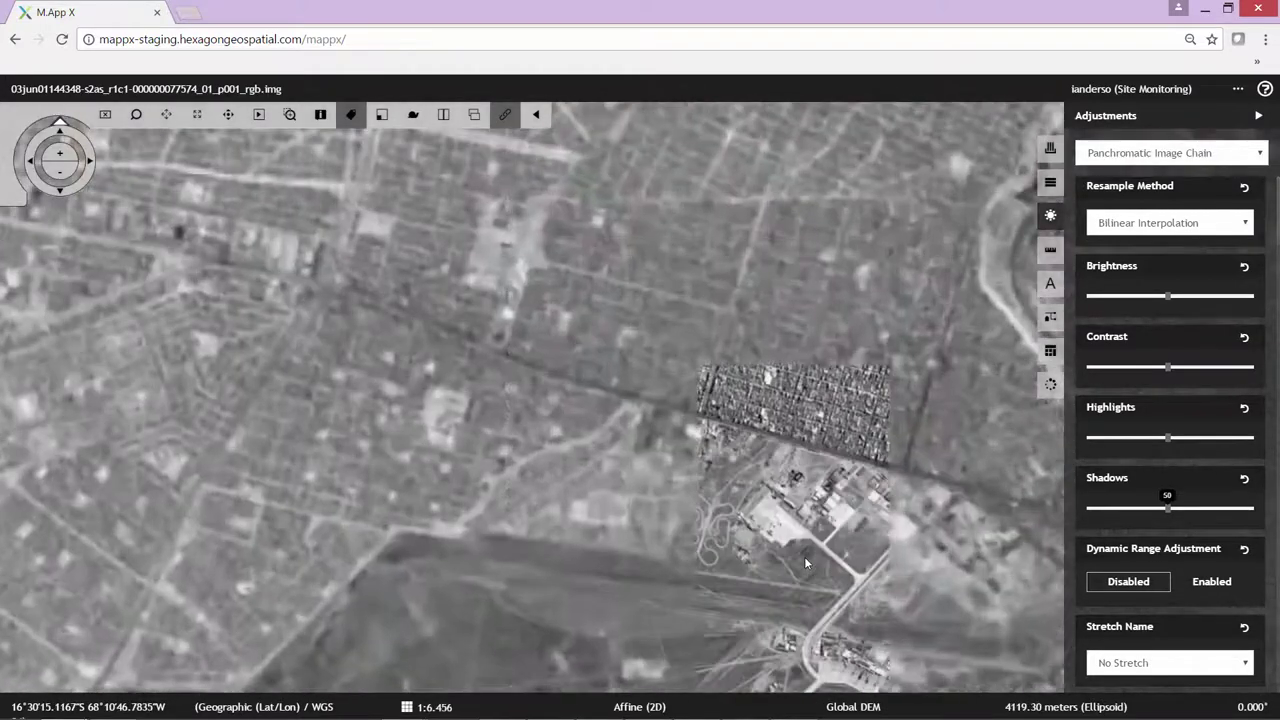
scroll(804, 556, up, 2)
scroll(670, 547, up, 2)
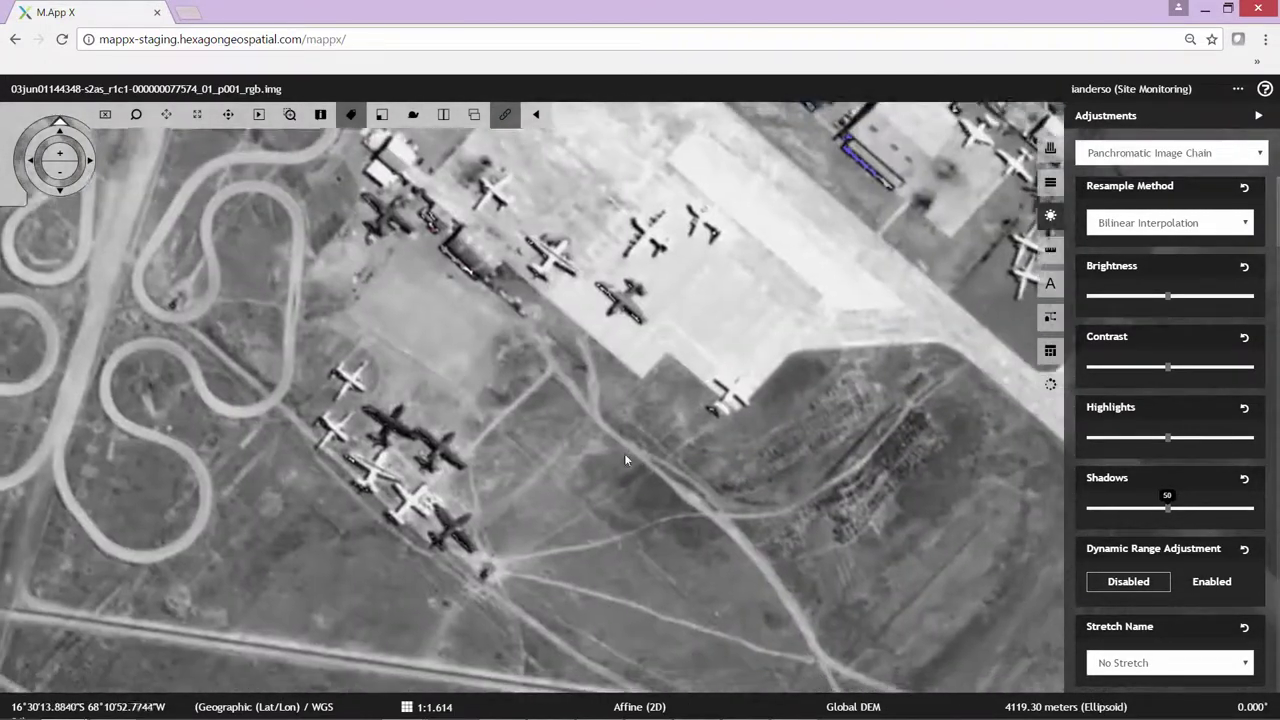
scroll(624, 456, up, 1)
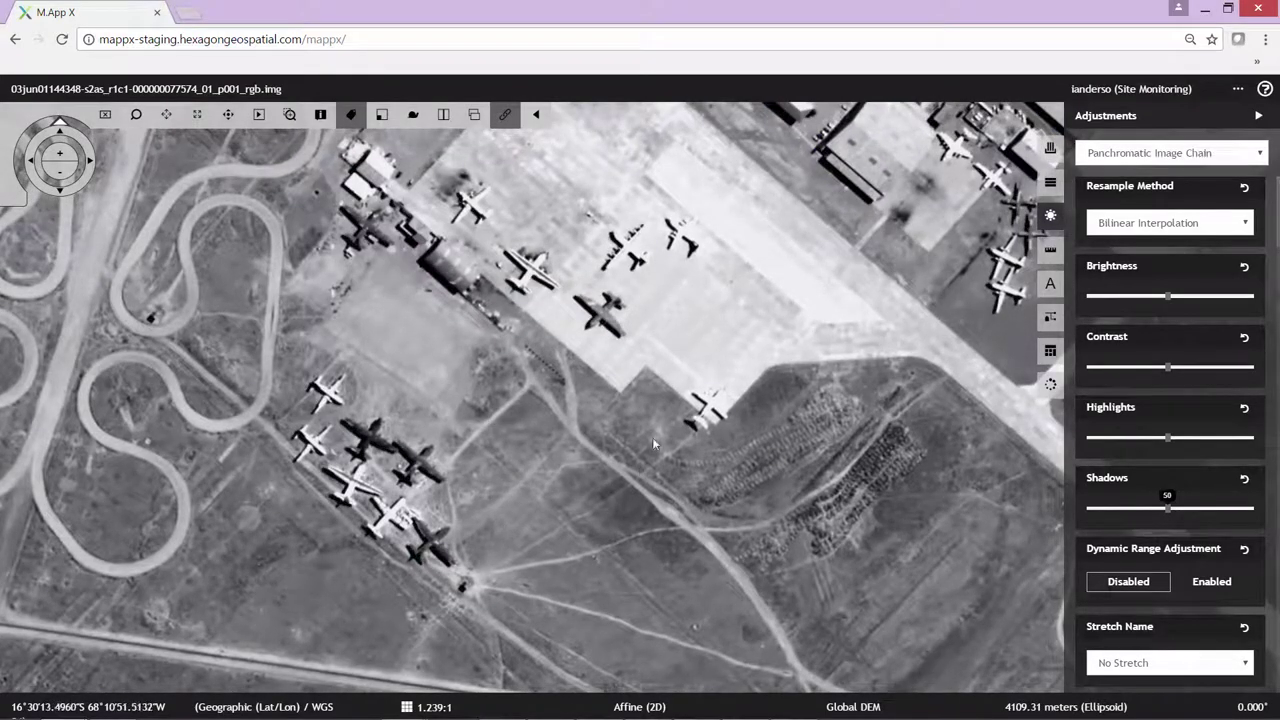
scroll(653, 434, up, 1)
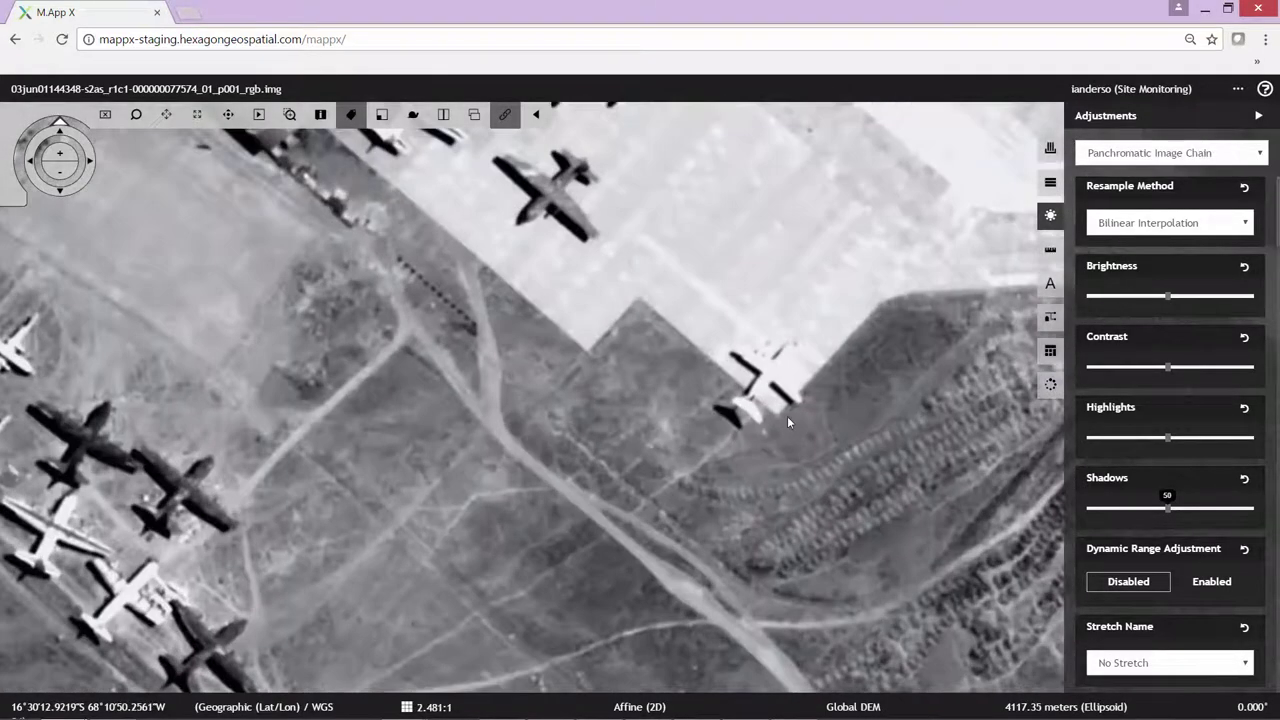
click(1050, 182)
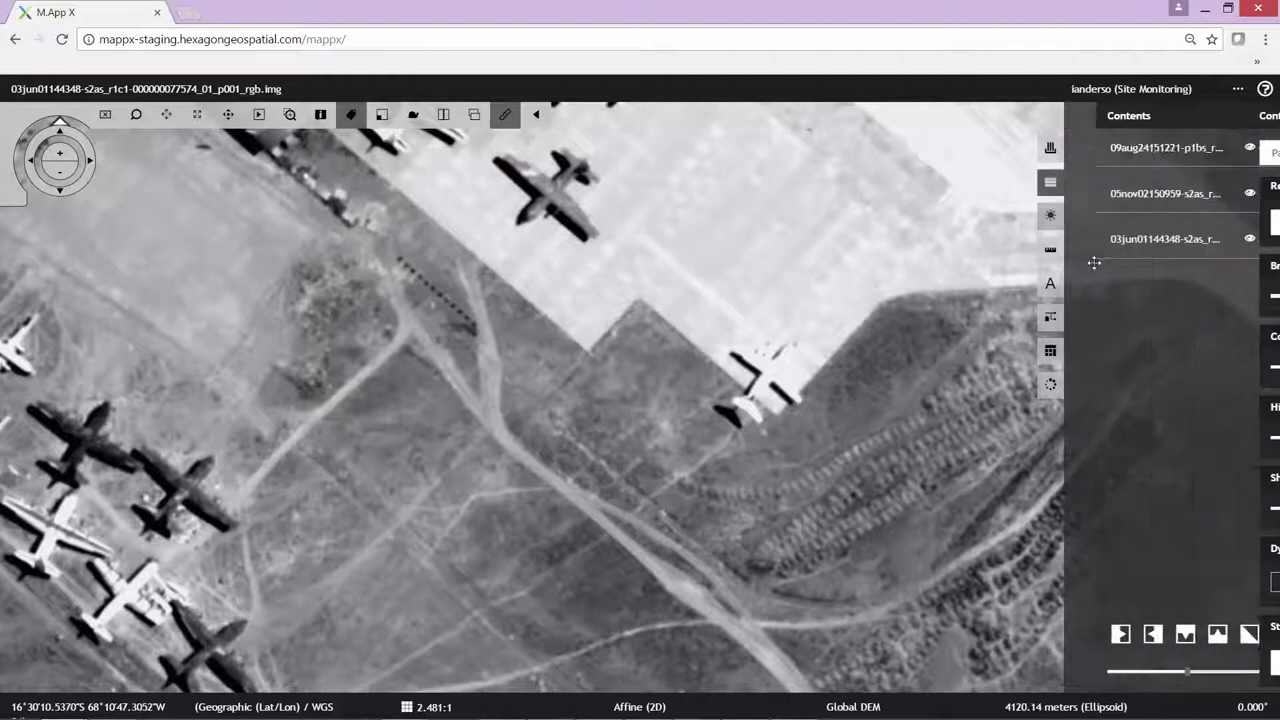
click(1089, 634)
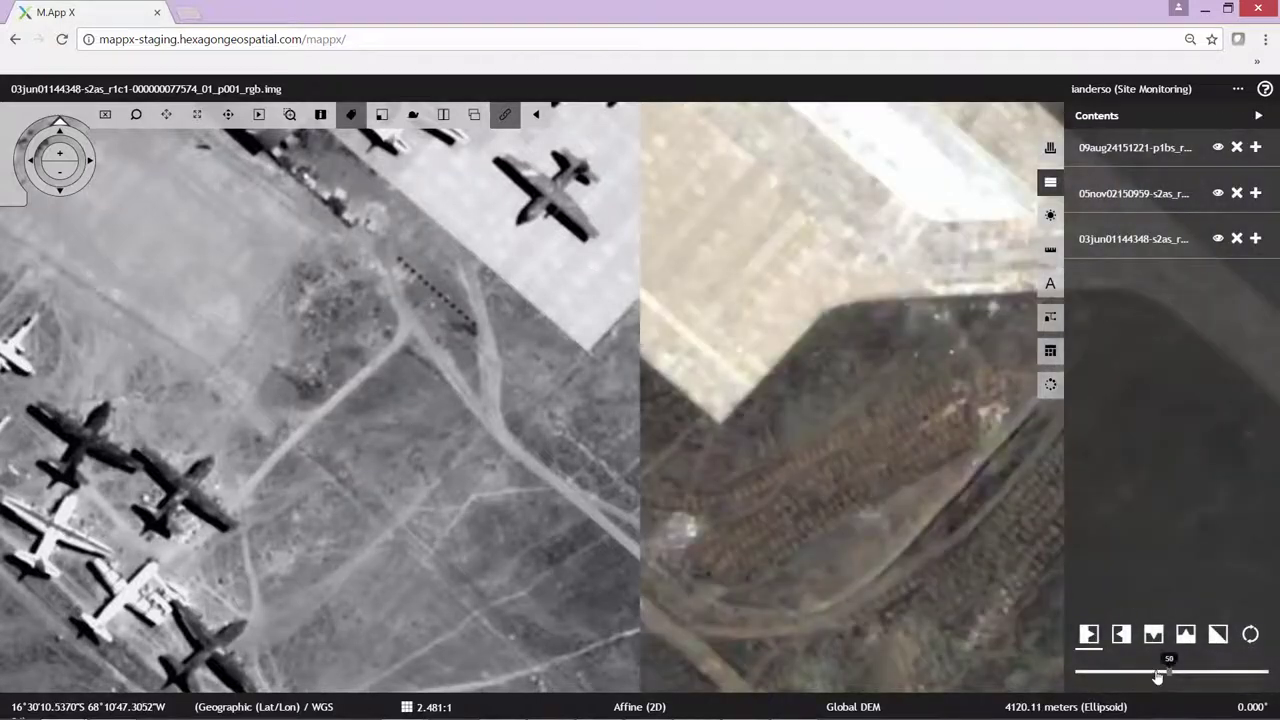
mouse_move(1157, 671)
mouse_down()
mouse_move(1204, 671)
mouse_move(1097, 673)
mouse_move(1194, 673)
mouse_move(1232, 697)
mouse_move(1108, 693)
mouse_move(1193, 692)
mouse_move(1124, 695)
mouse_move(1158, 694)
mouse_up()
Fade between the 09aug overlay and the image beneath it over the apron, then switch the fade off.
click(1217, 634)
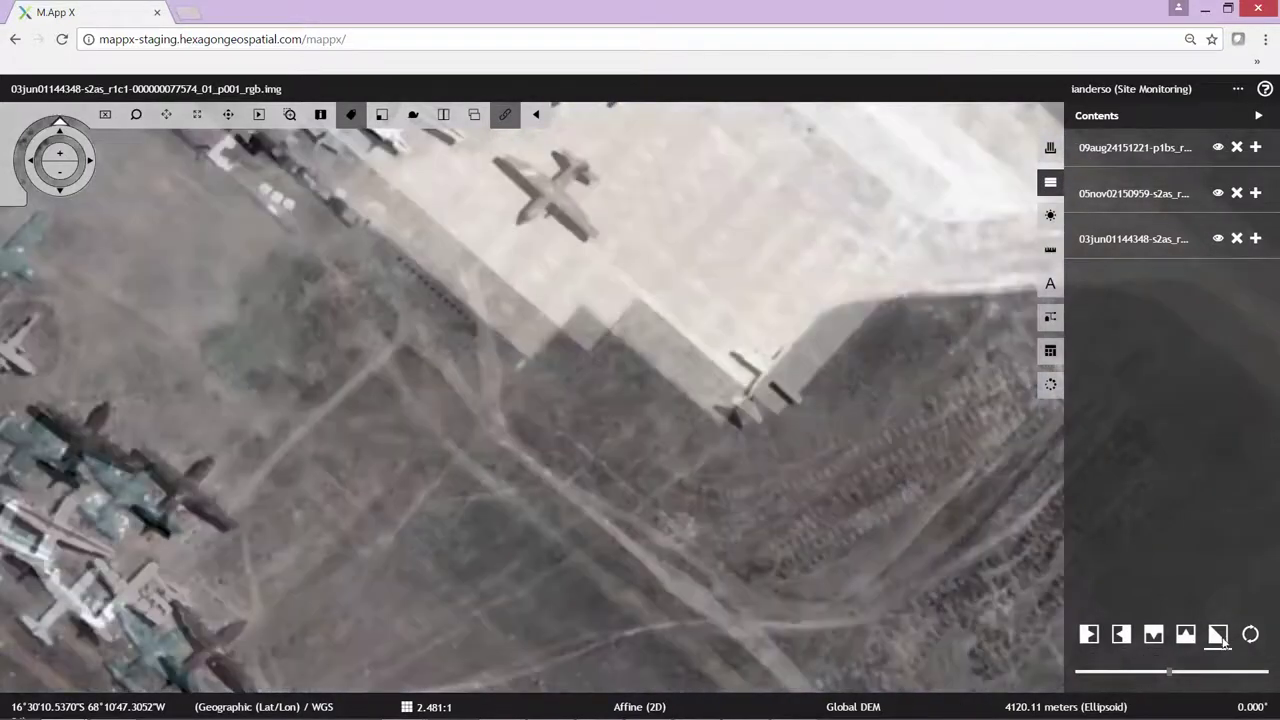
mouse_move(1173, 687)
mouse_down()
mouse_move(1273, 683)
mouse_move(1082, 672)
mouse_move(1268, 682)
mouse_move(1104, 668)
mouse_move(1190, 675)
mouse_up()
click(1217, 634)
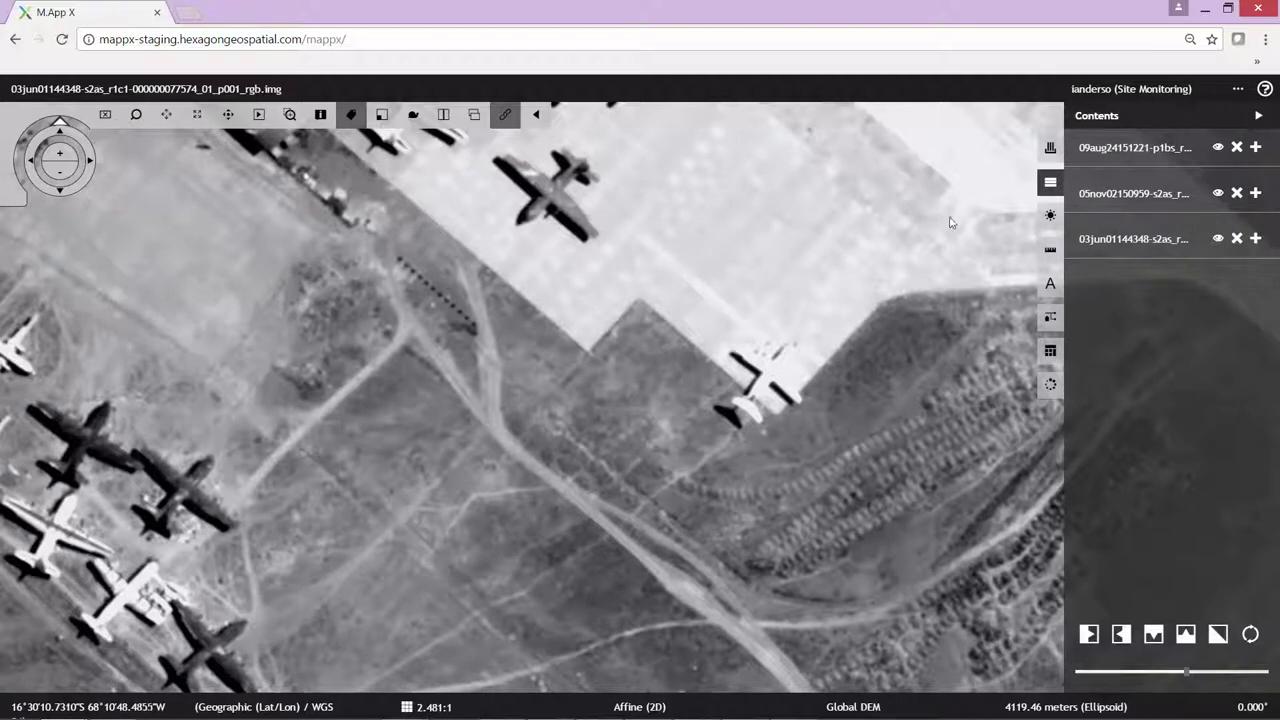
Clear the display and show the first 09aug24151221 panchromatic image on its own, rotated so that True North is Up.
click(1049, 148)
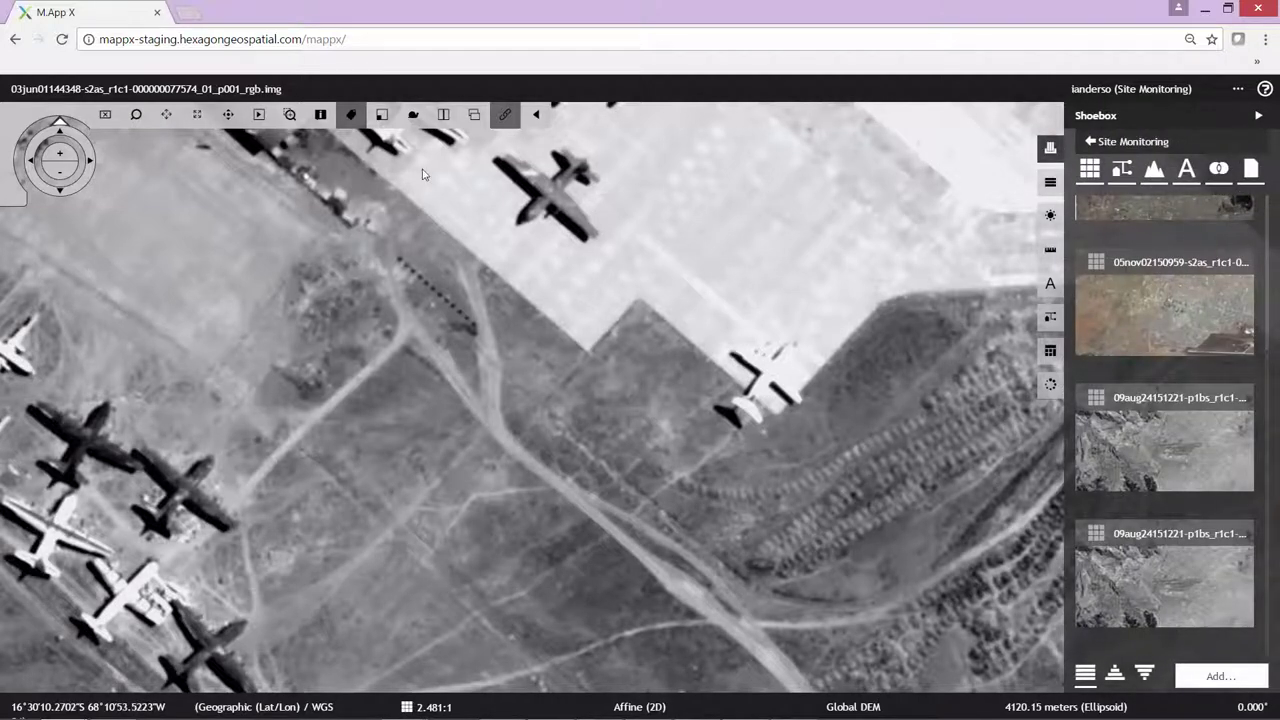
click(107, 118)
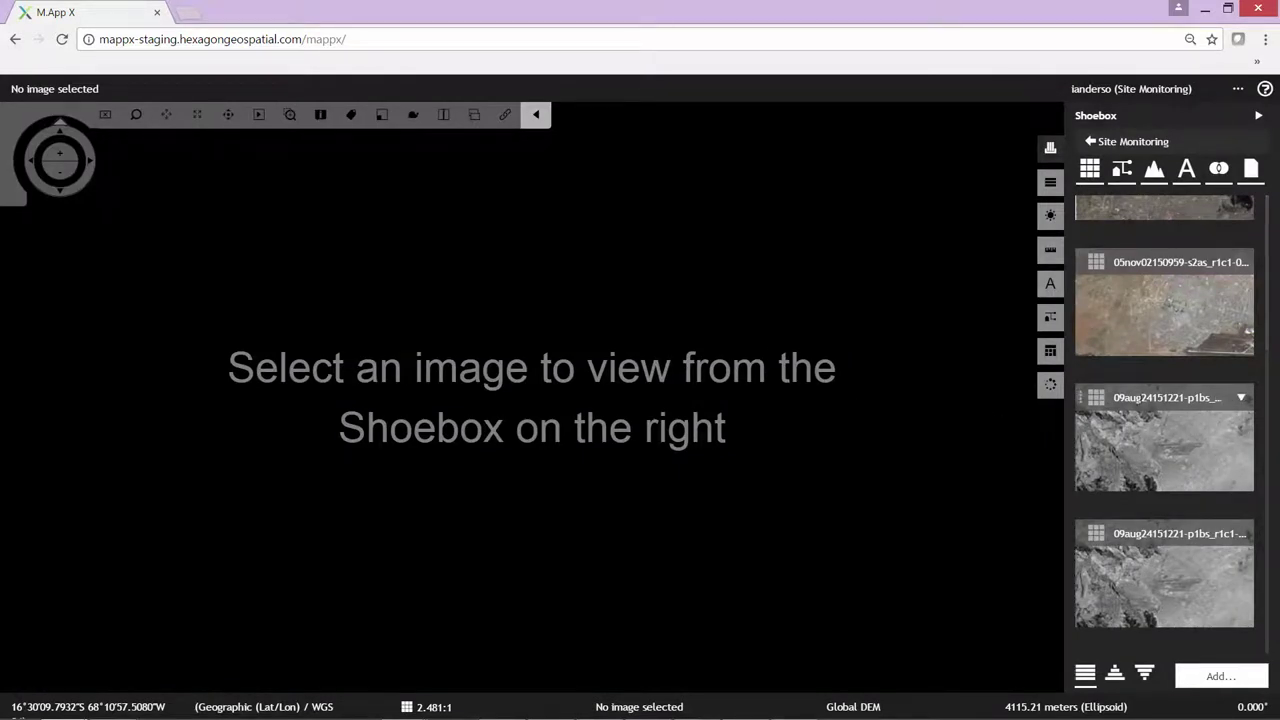
click(1155, 418)
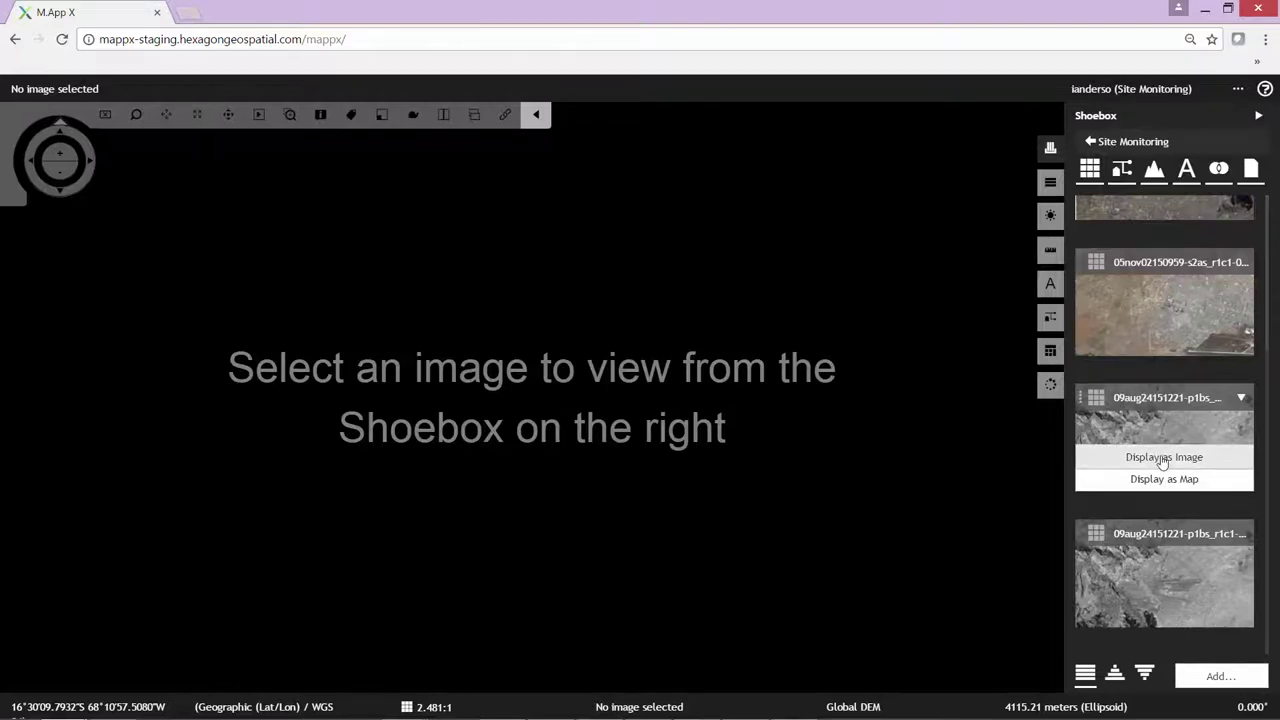
click(1162, 458)
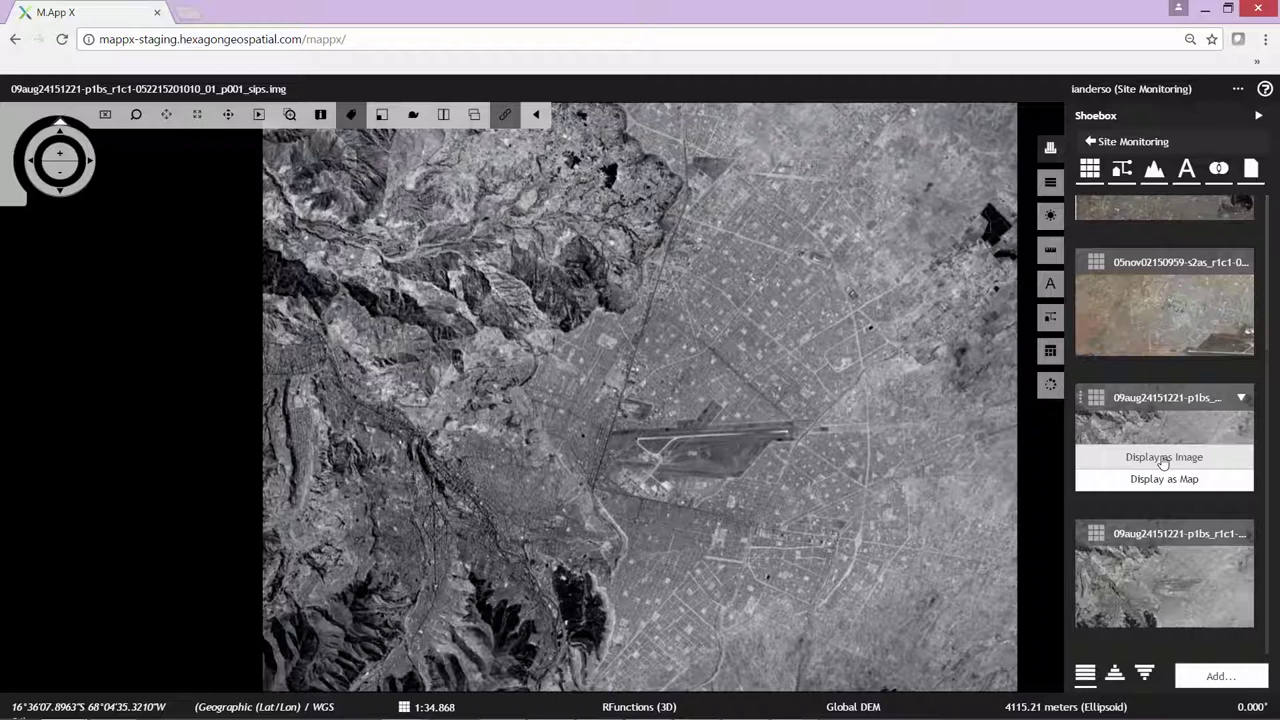
click(1252, 706)
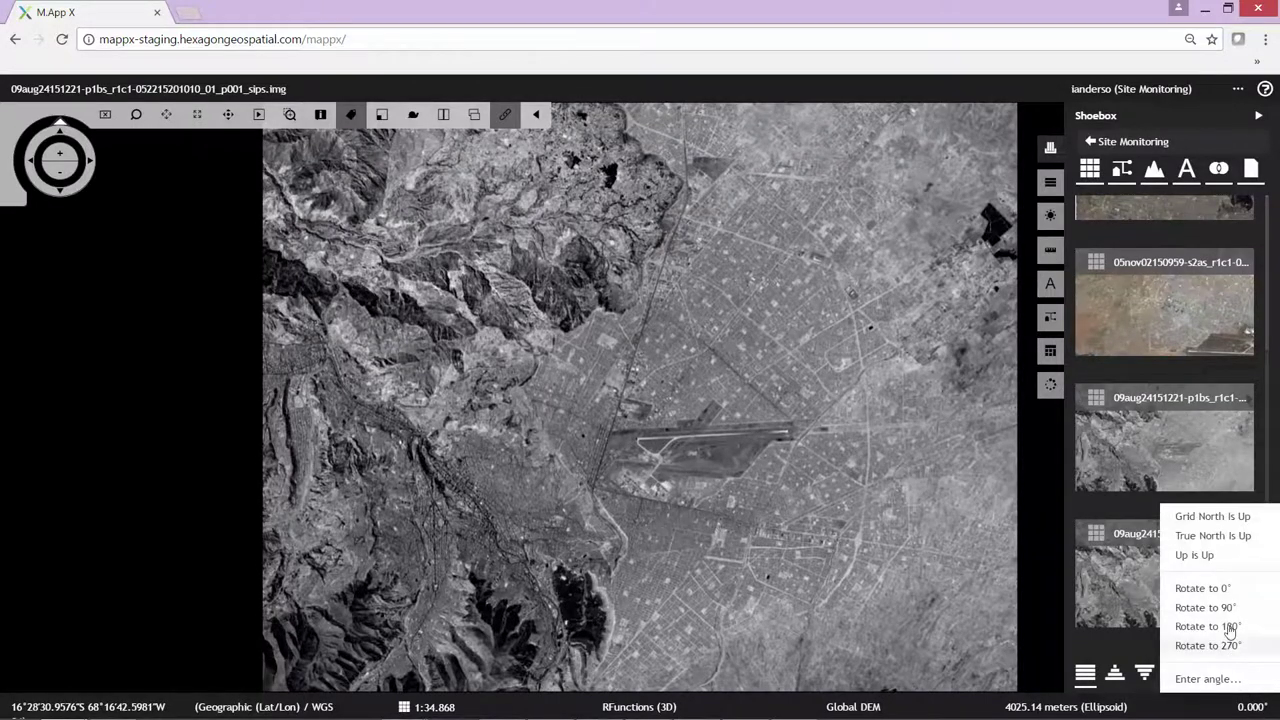
click(1212, 536)
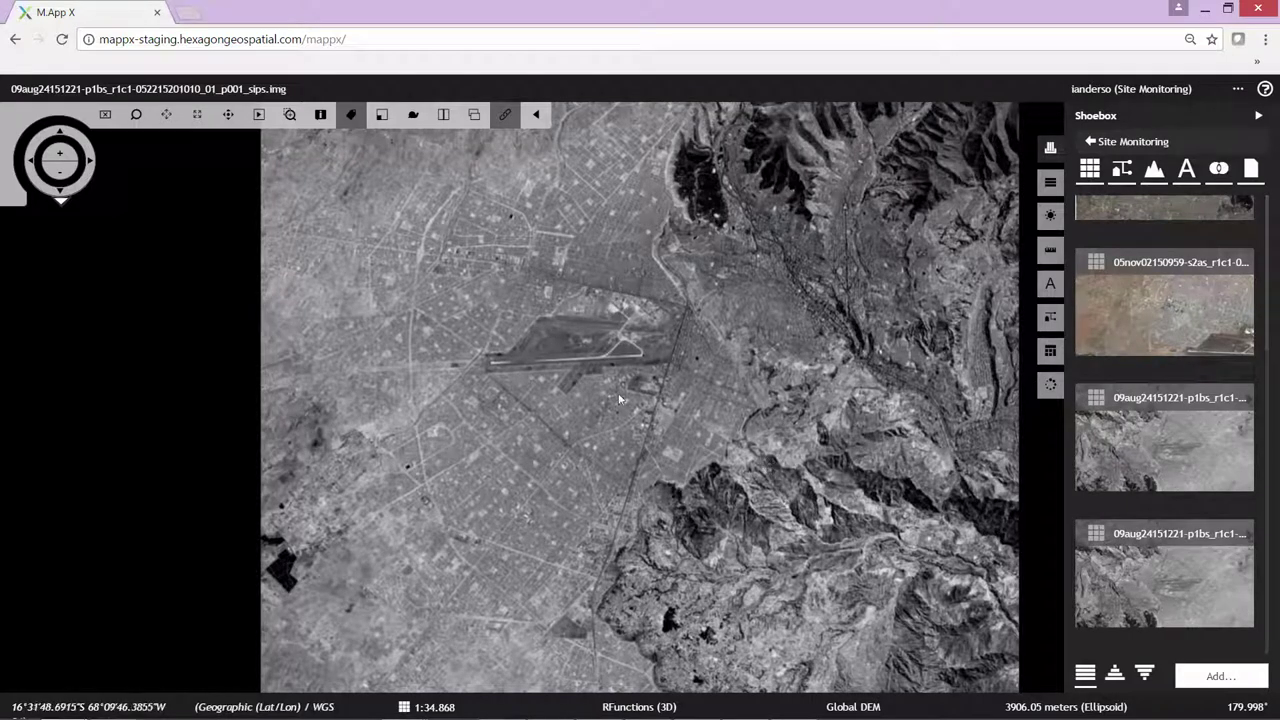
Split the display into two side-by-side views and show the 03jun01144348 image from the Site Monitoring shoebox in the second view.
click(444, 117)
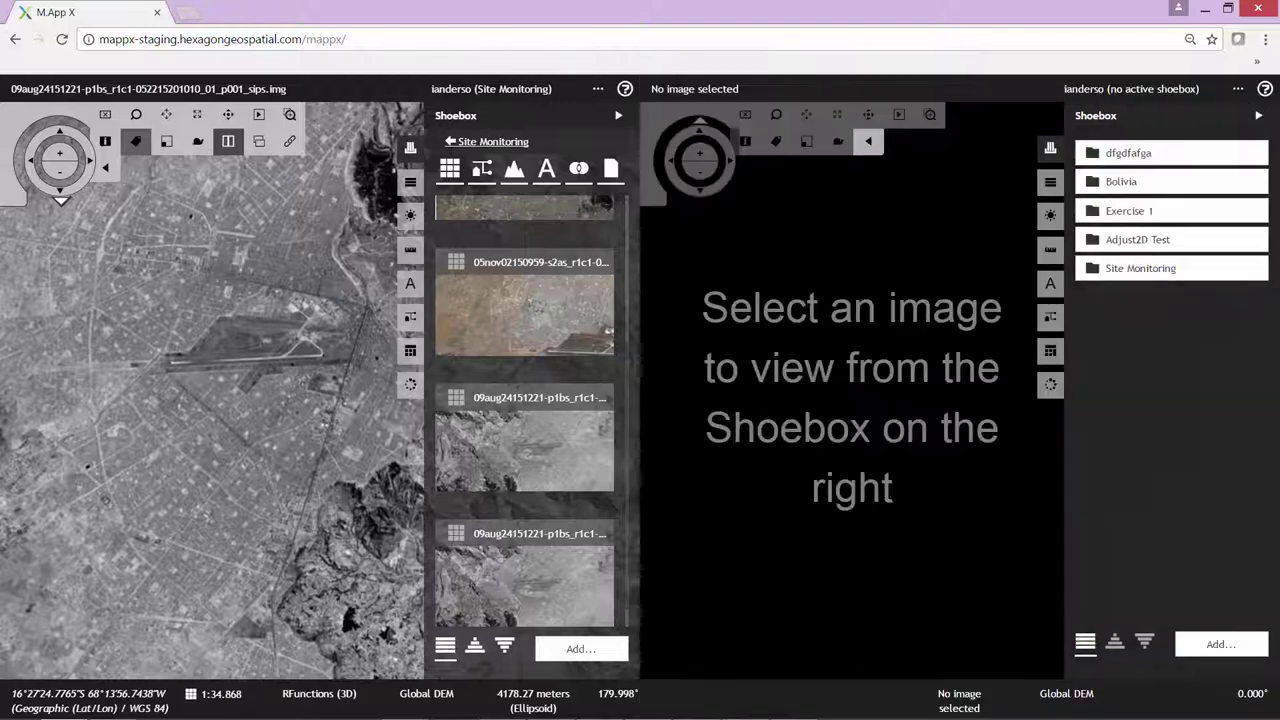
click(1145, 268)
mouse_move(1160, 288)
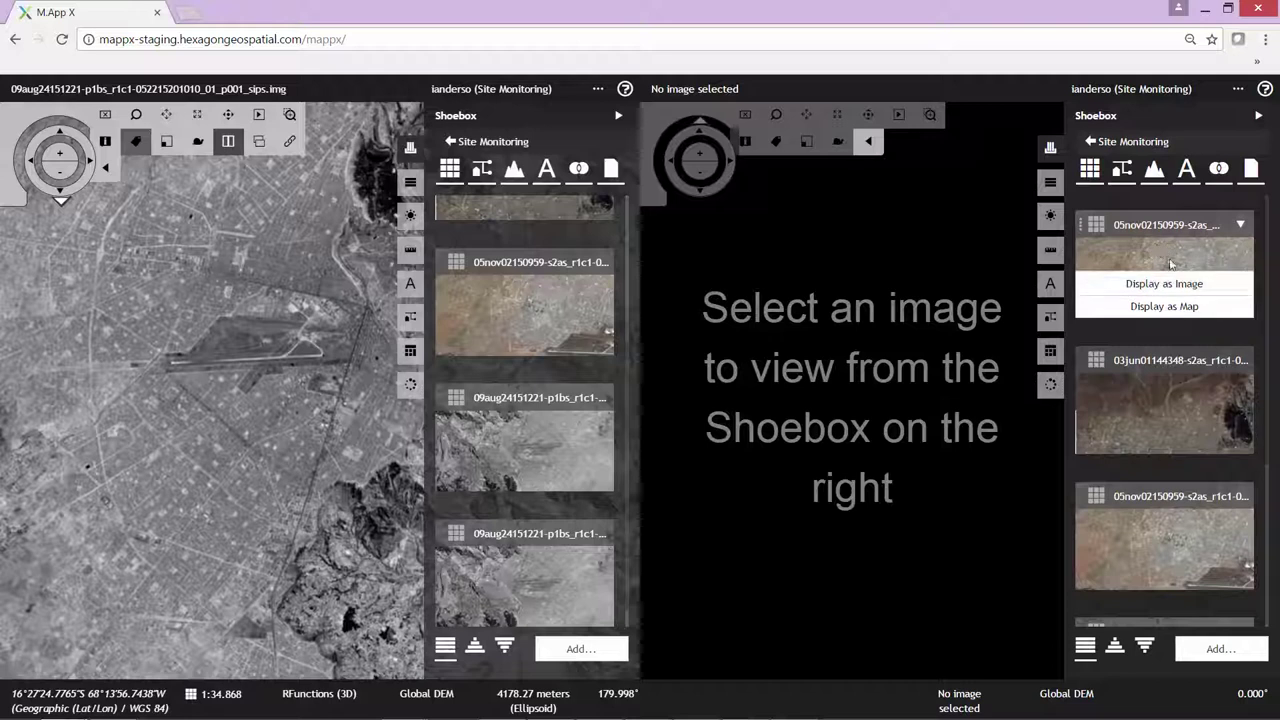
mouse_move(1172, 400)
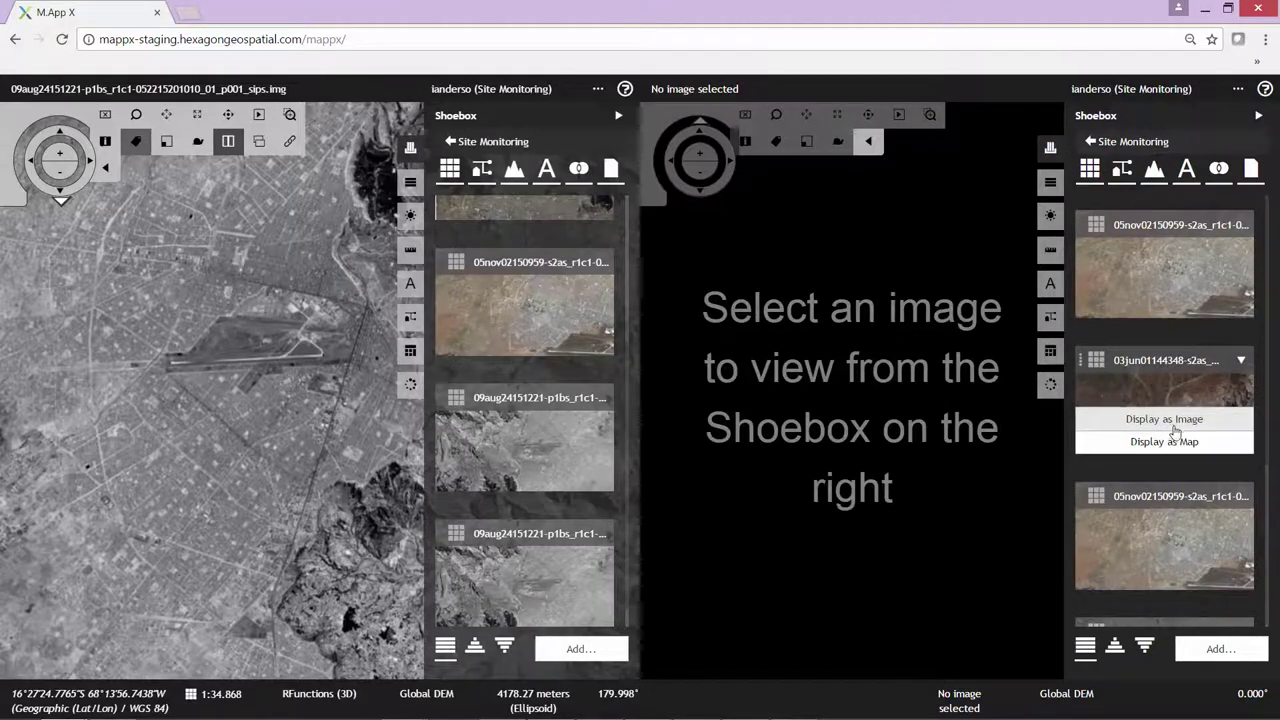
click(1176, 422)
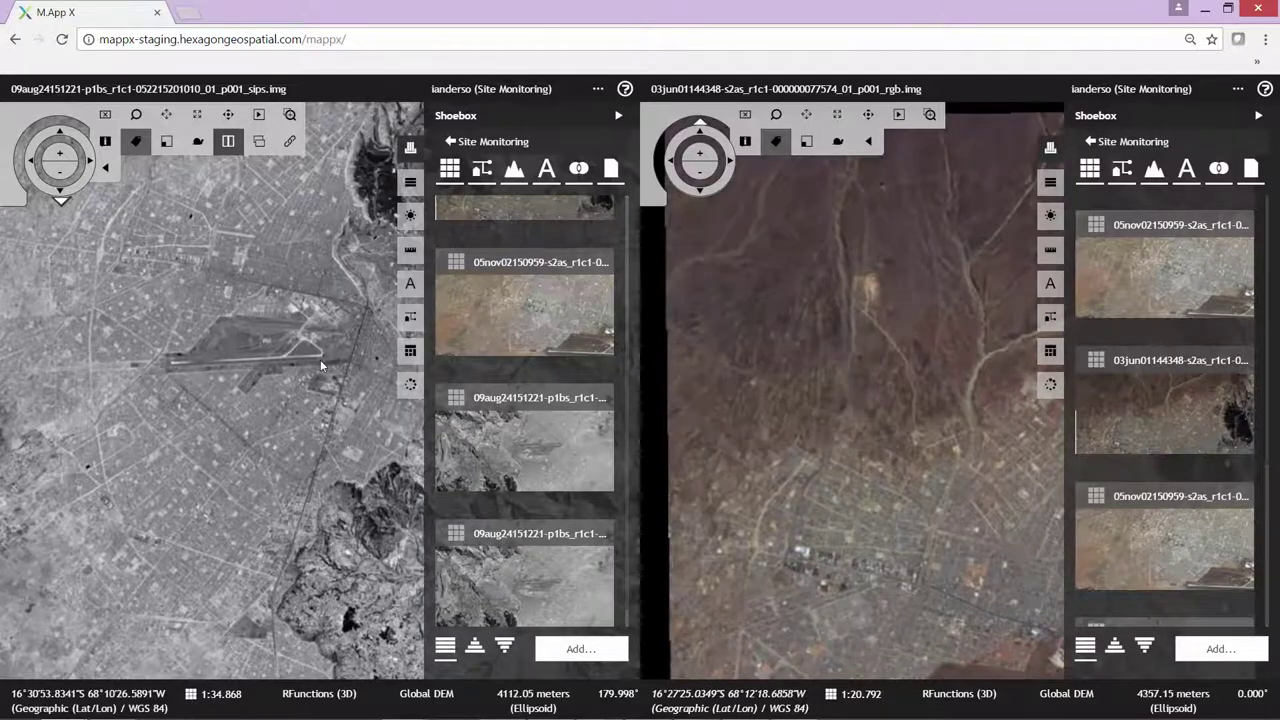
Link the two views and zoom in on the airfield apron to compare the 09aug and 03jun images side by side.
click(290, 143)
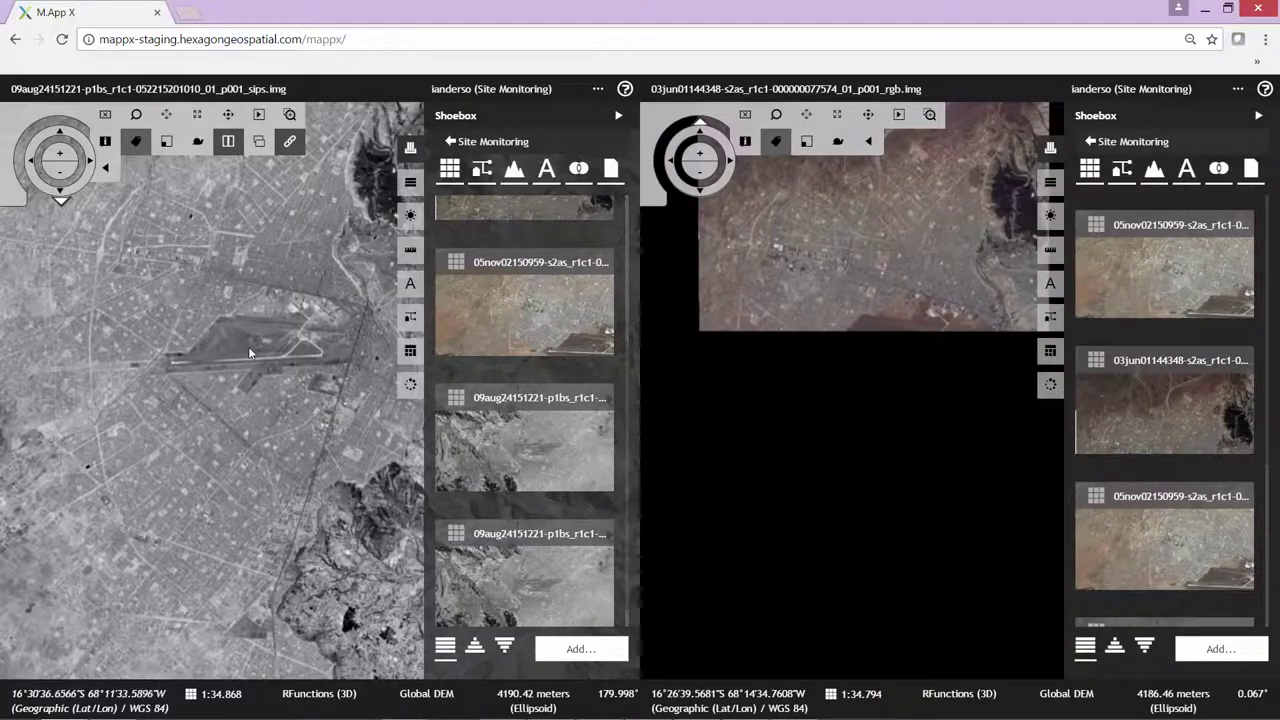
scroll(293, 324, up, 1)
scroll(293, 324, up, 4)
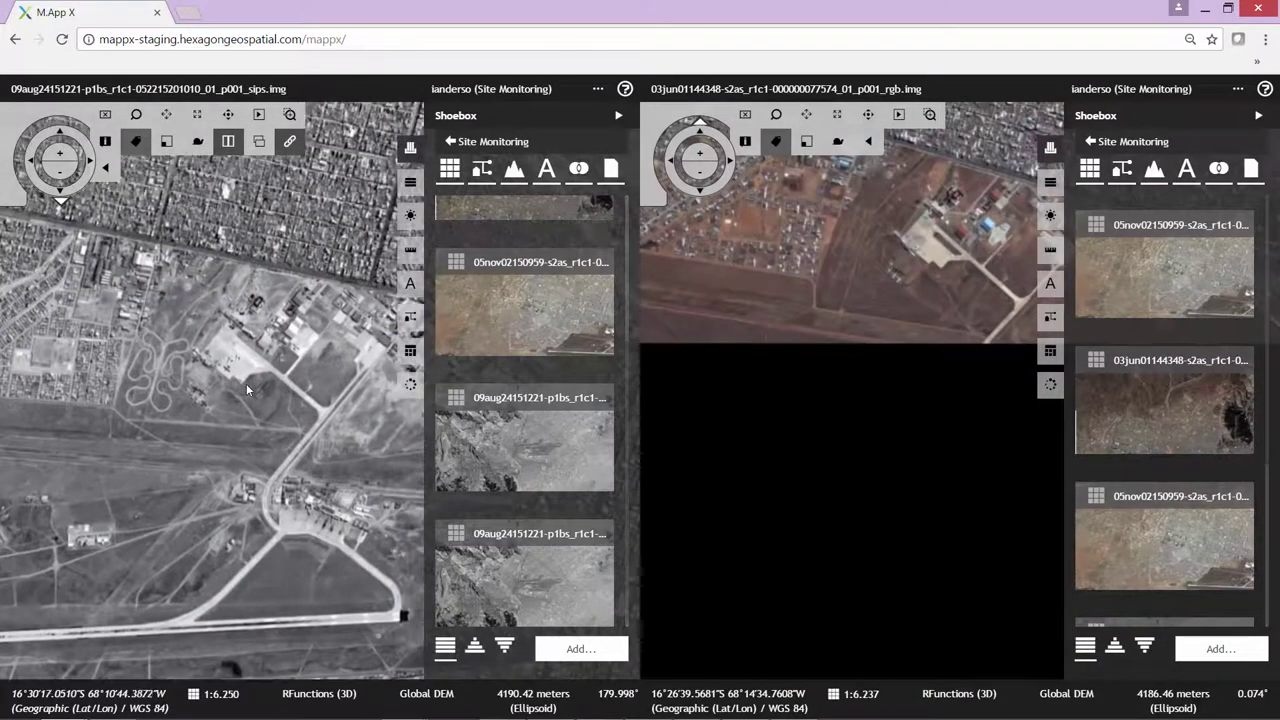
scroll(246, 383, up, 2)
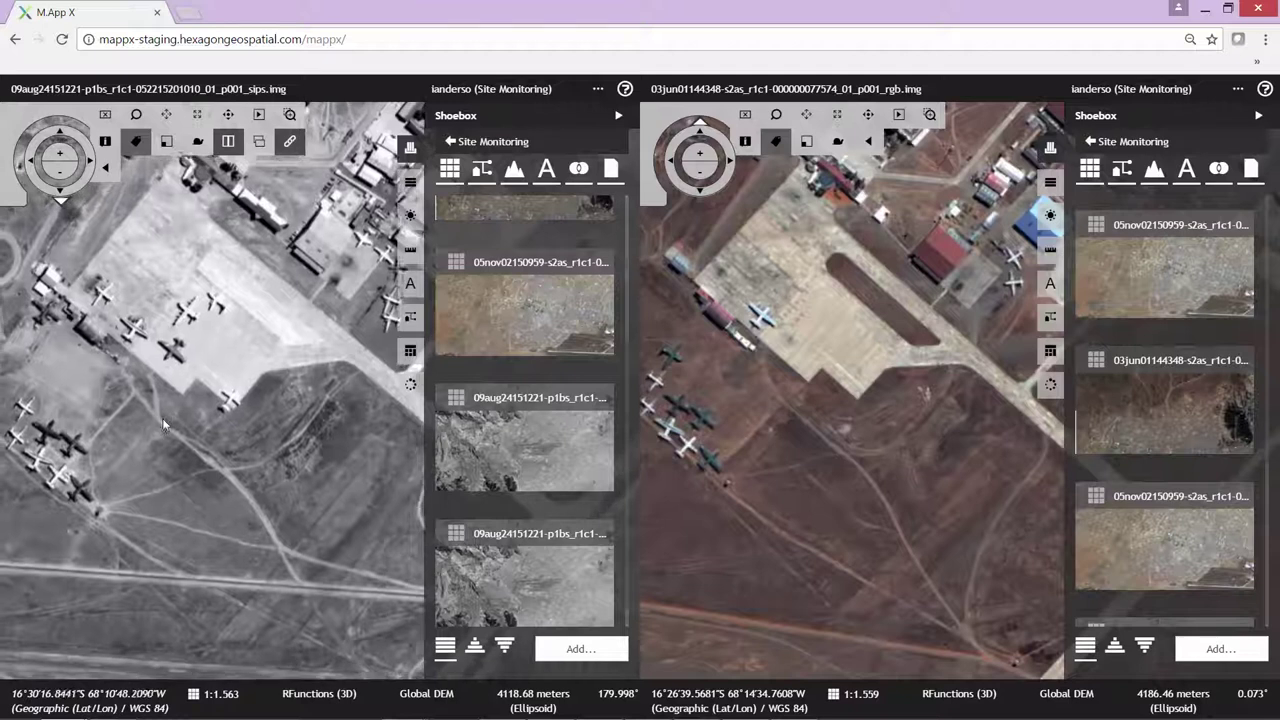
scroll(242, 400, up, 2)
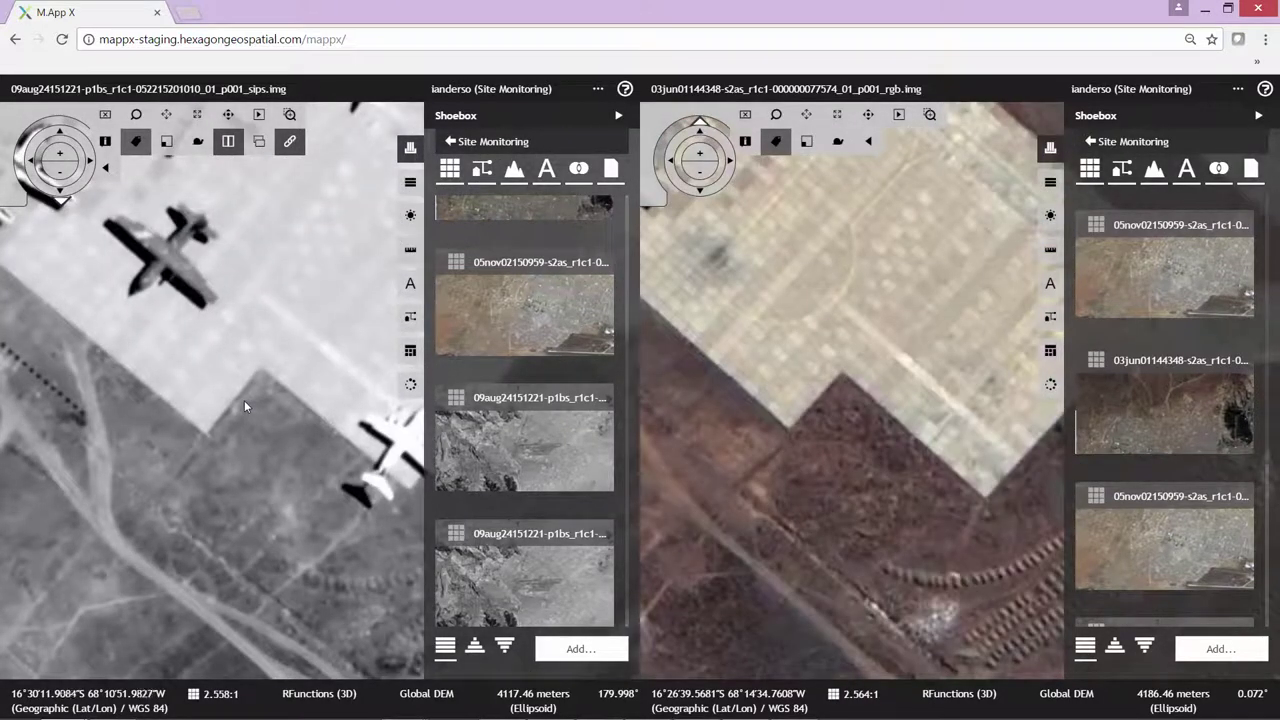
Collapse the second view's shoebox and show the list of geoprocessing tools for the 09aug image view.
click(1258, 115)
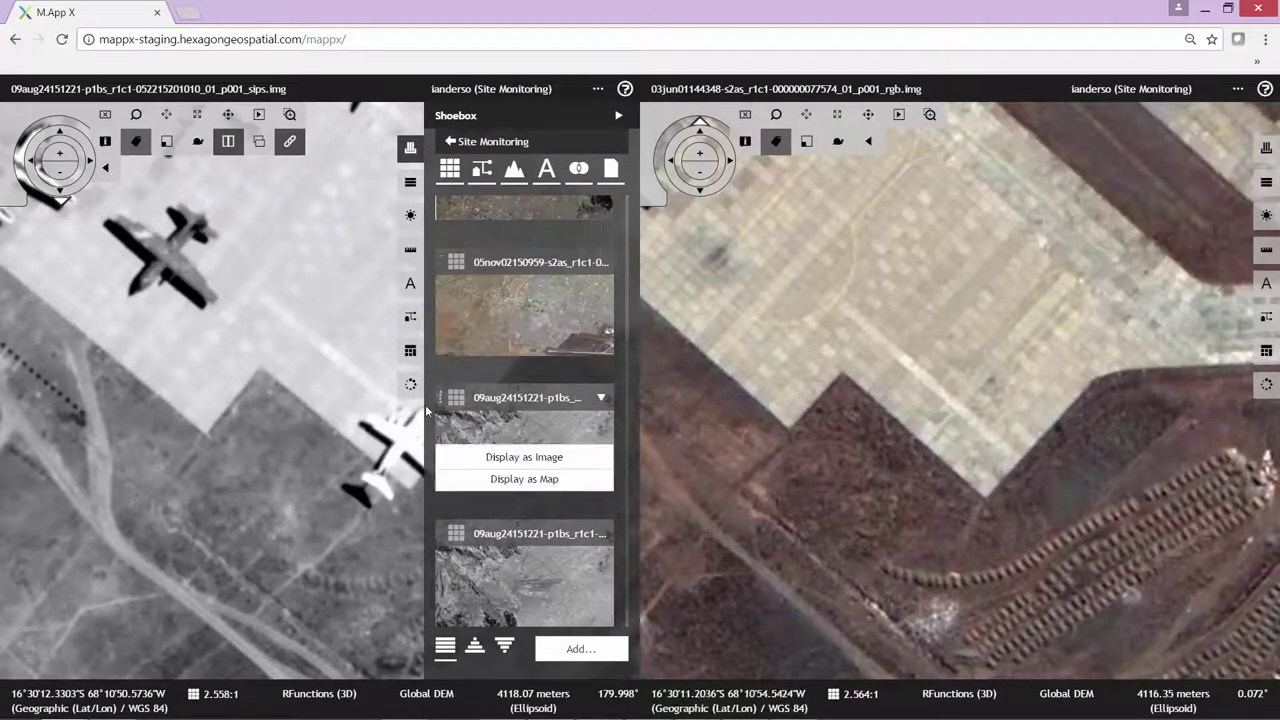
click(410, 354)
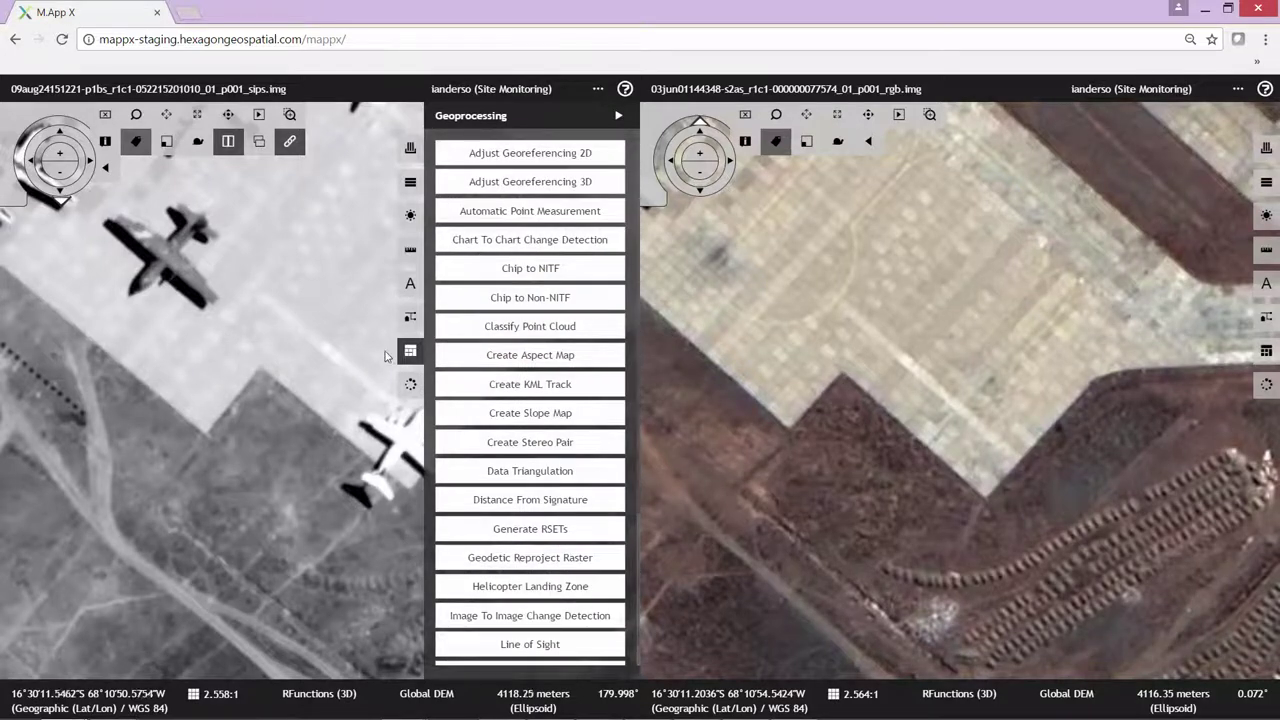
Start collecting points for Adjust Georeferencing 2D with the Affine model, and set the collection cursor to red in both image views.
click(462, 153)
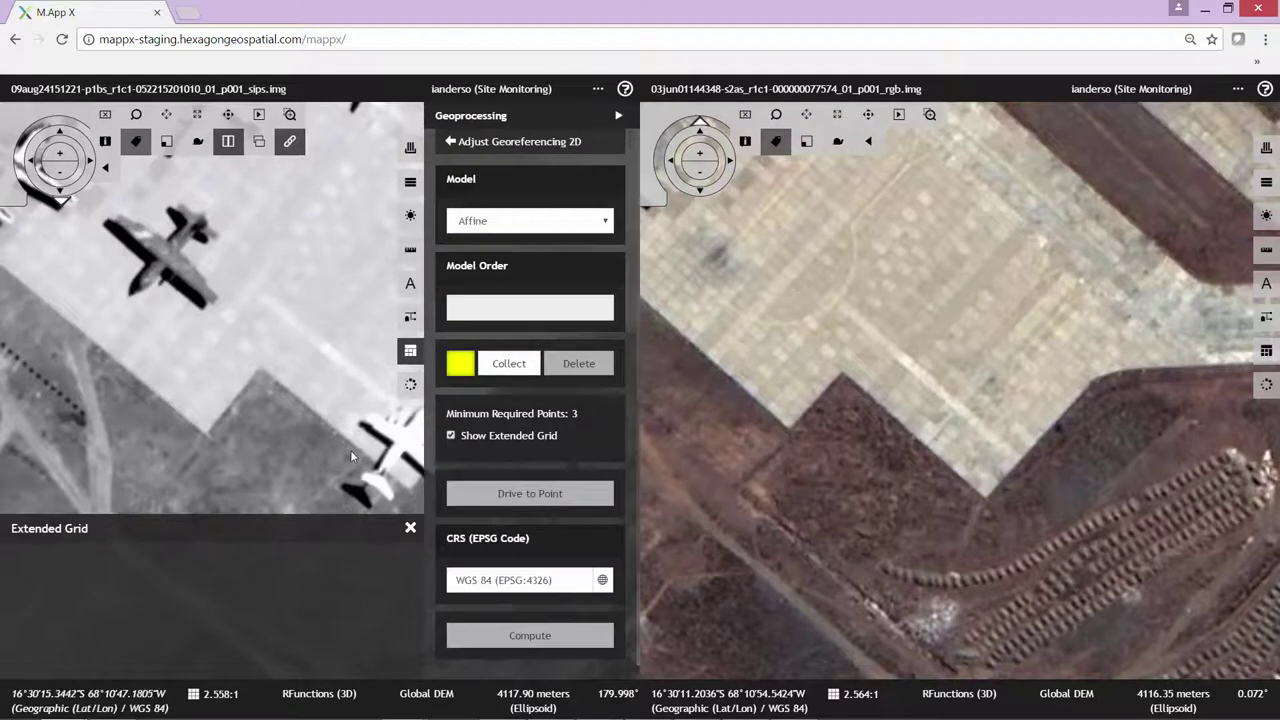
click(509, 364)
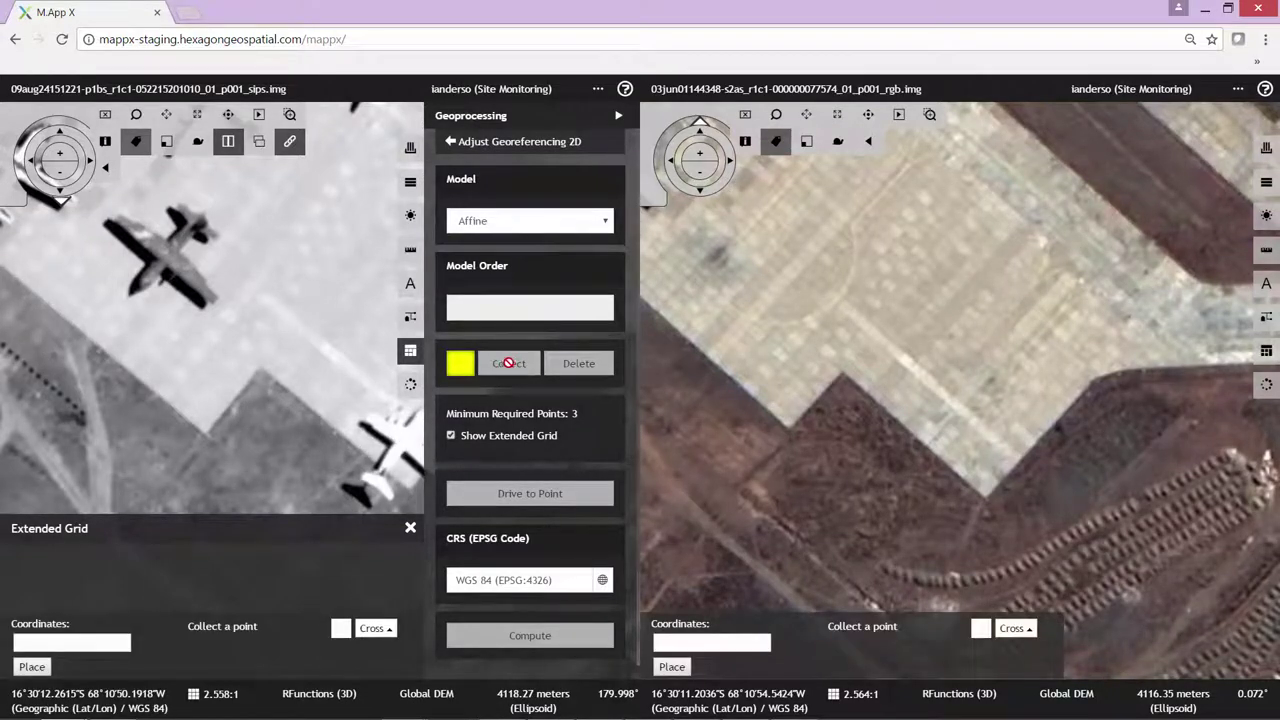
click(340, 628)
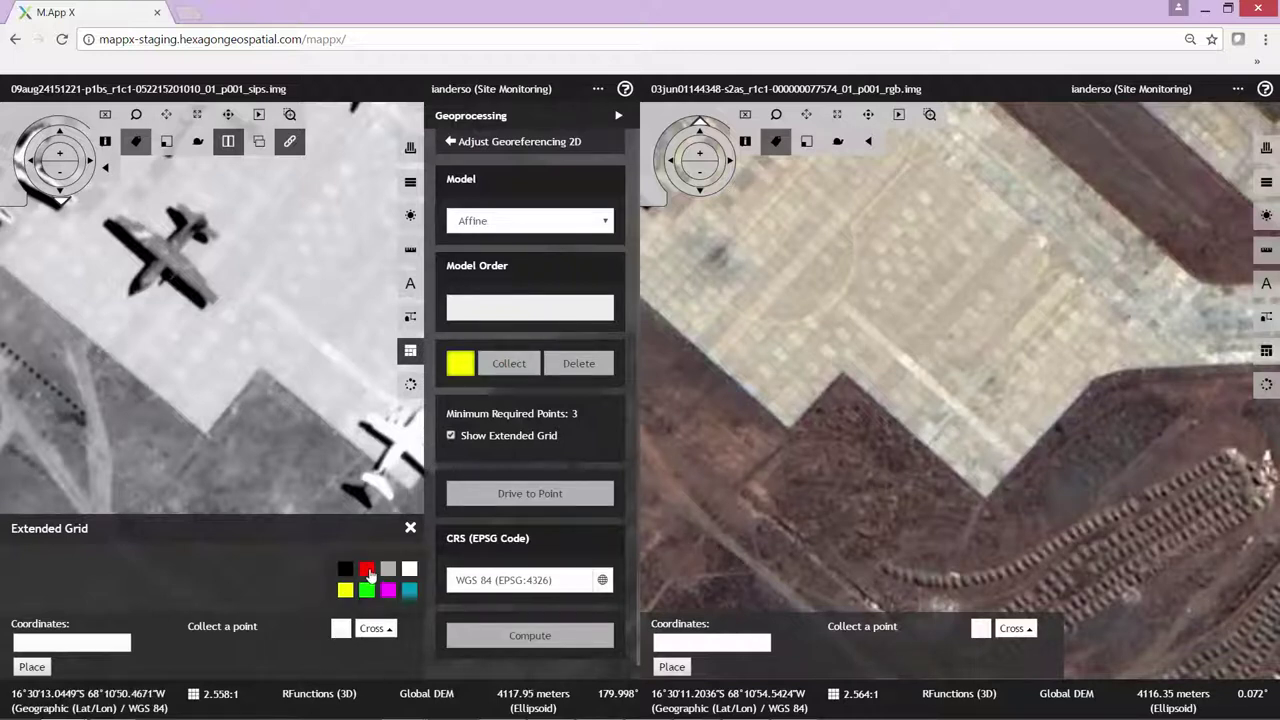
click(367, 569)
click(981, 630)
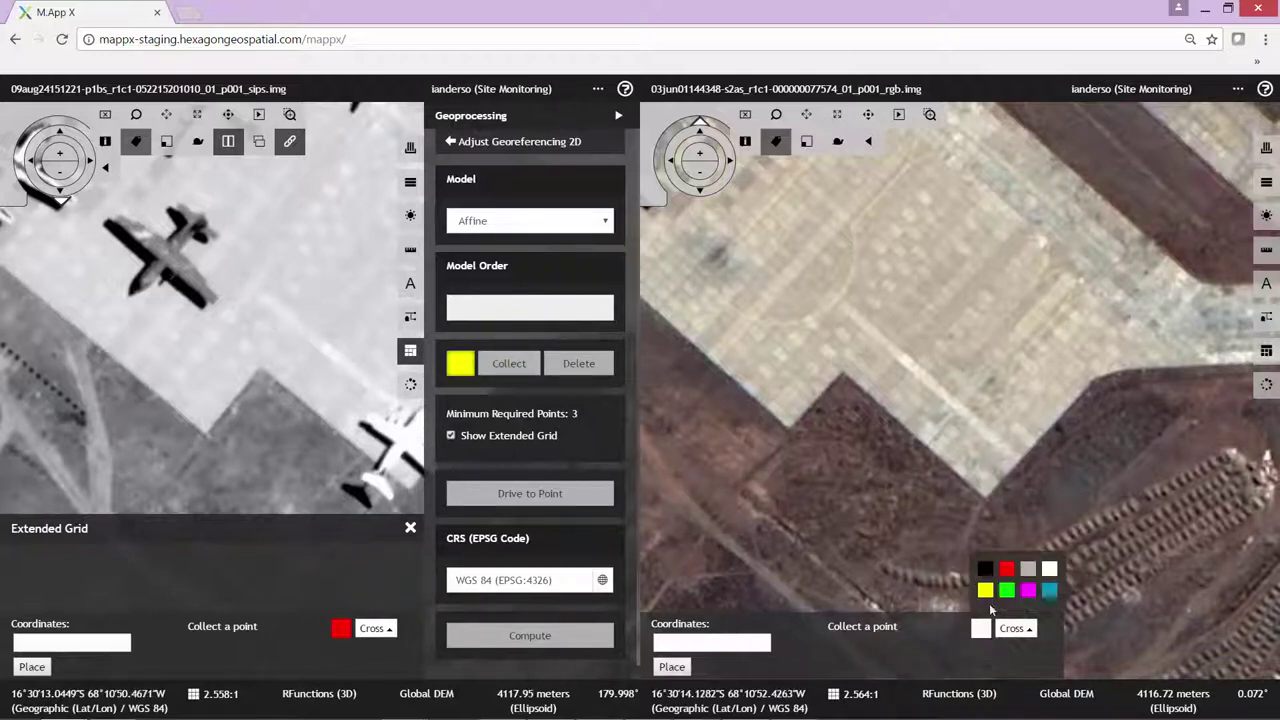
click(1007, 572)
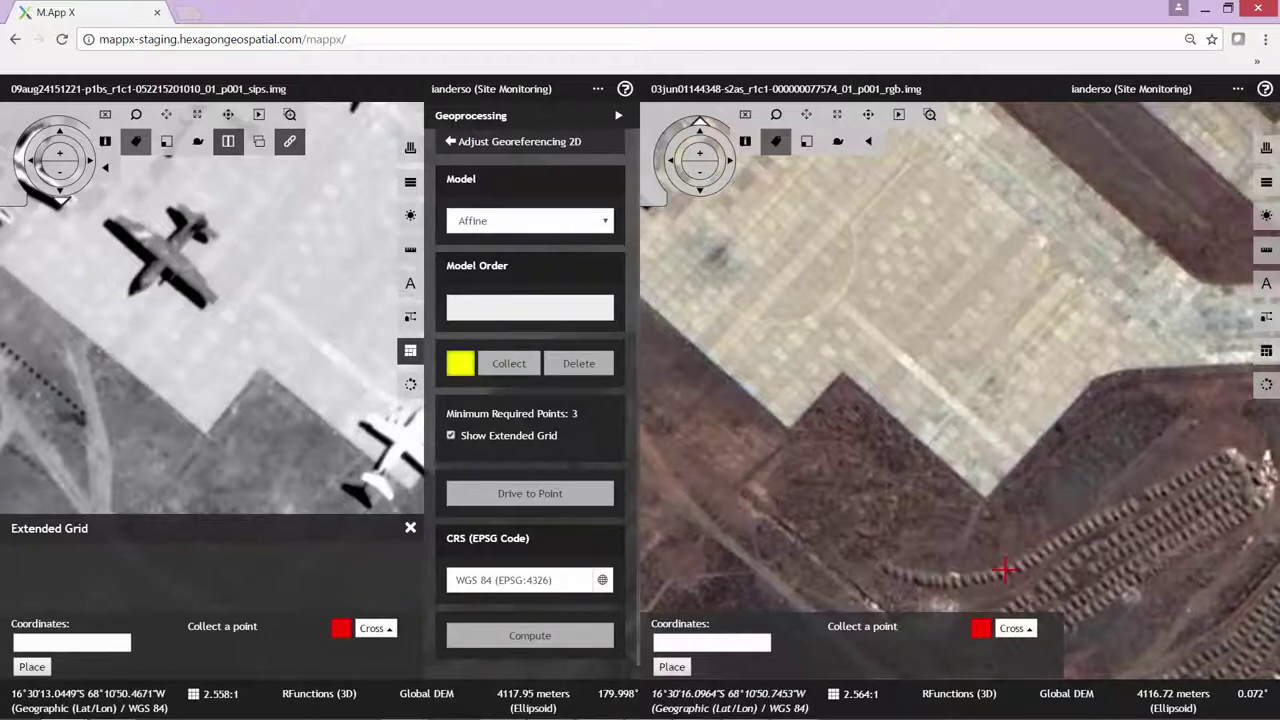
Place the first control point on the apron's inner notch corner in both images and show its coordinates in the Extended Grid.
click(260, 368)
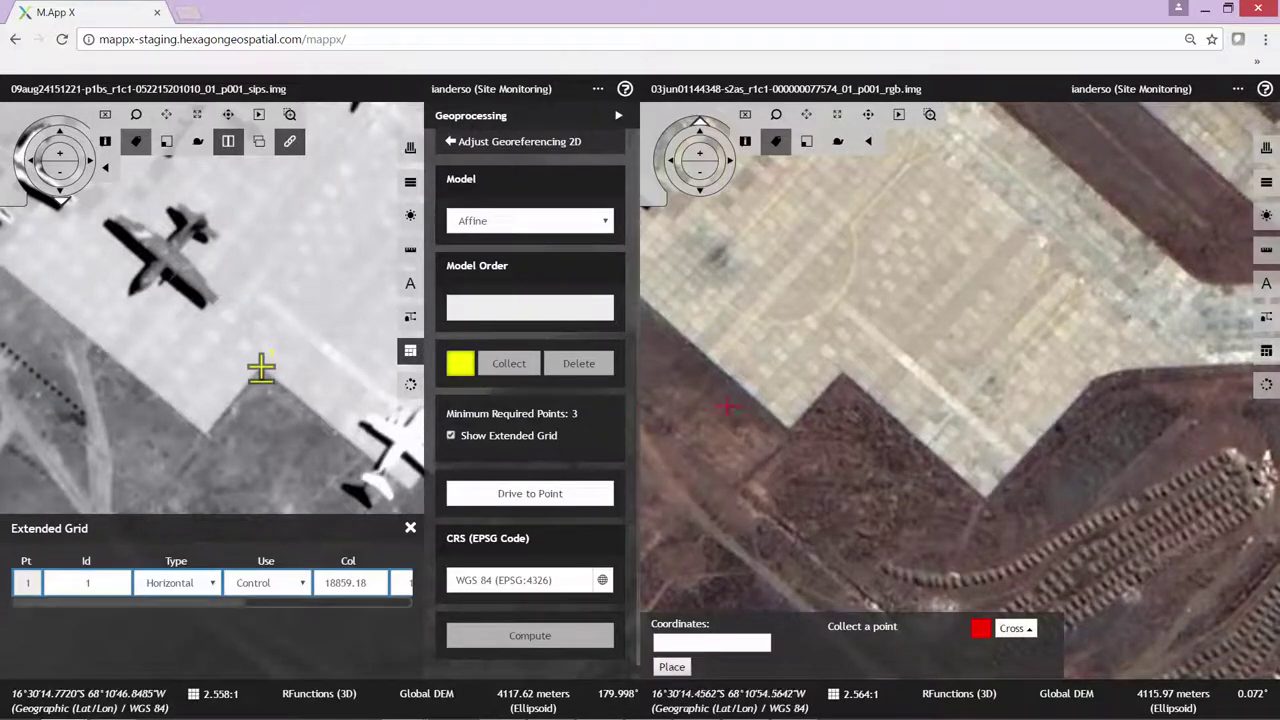
click(842, 372)
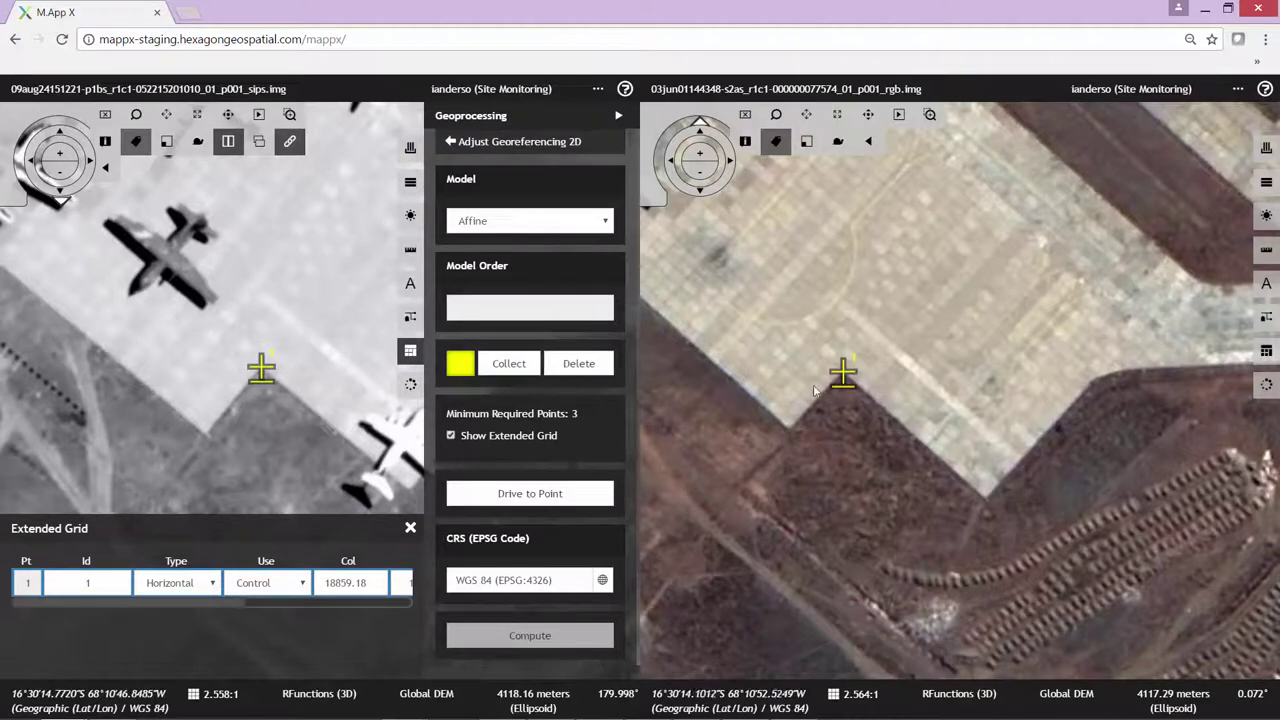
drag(200, 604, 384, 623)
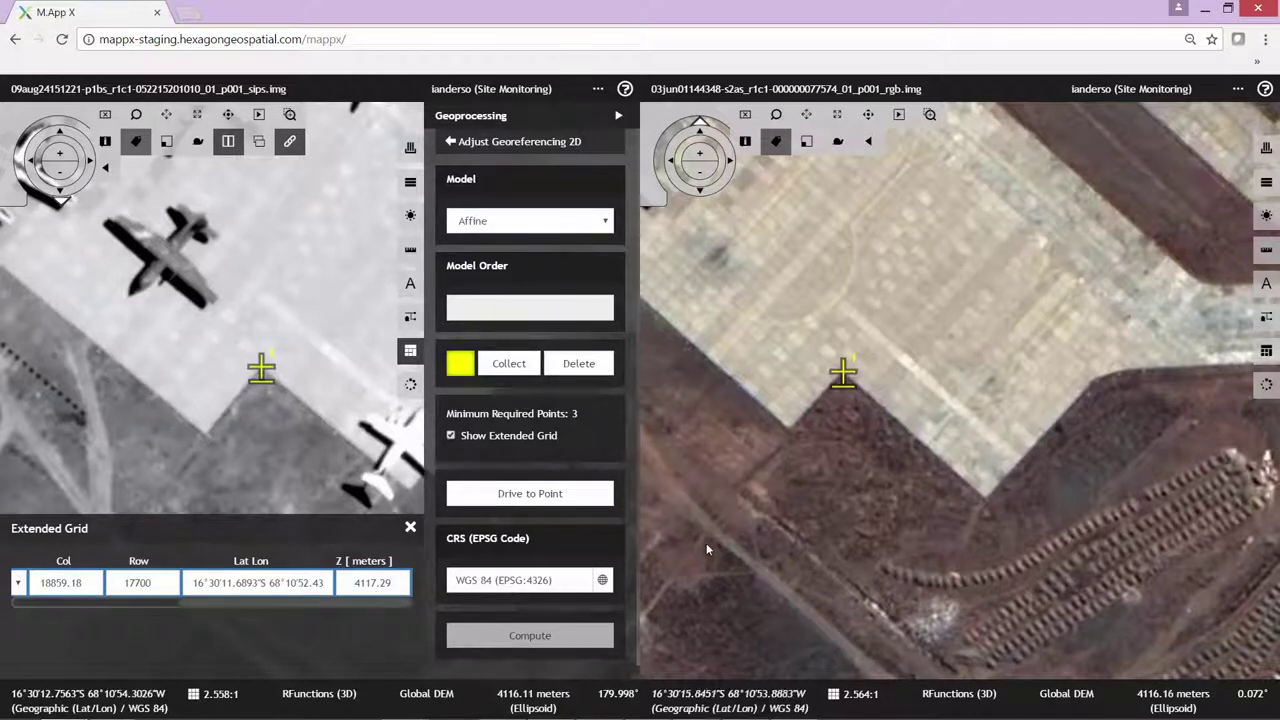
Collect a second control point in both images on the compound's west wall, south of the road junction near the 03jun image's southwest corner.
click(170, 139)
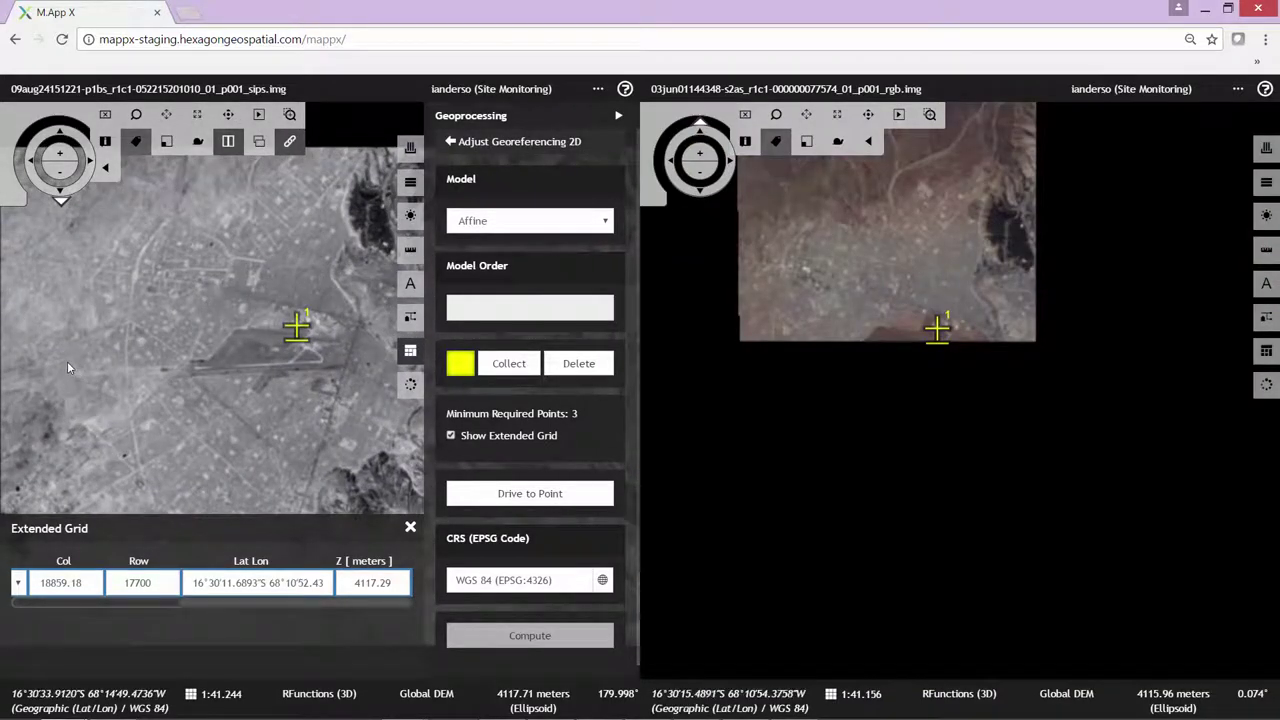
scroll(79, 352, up, 5)
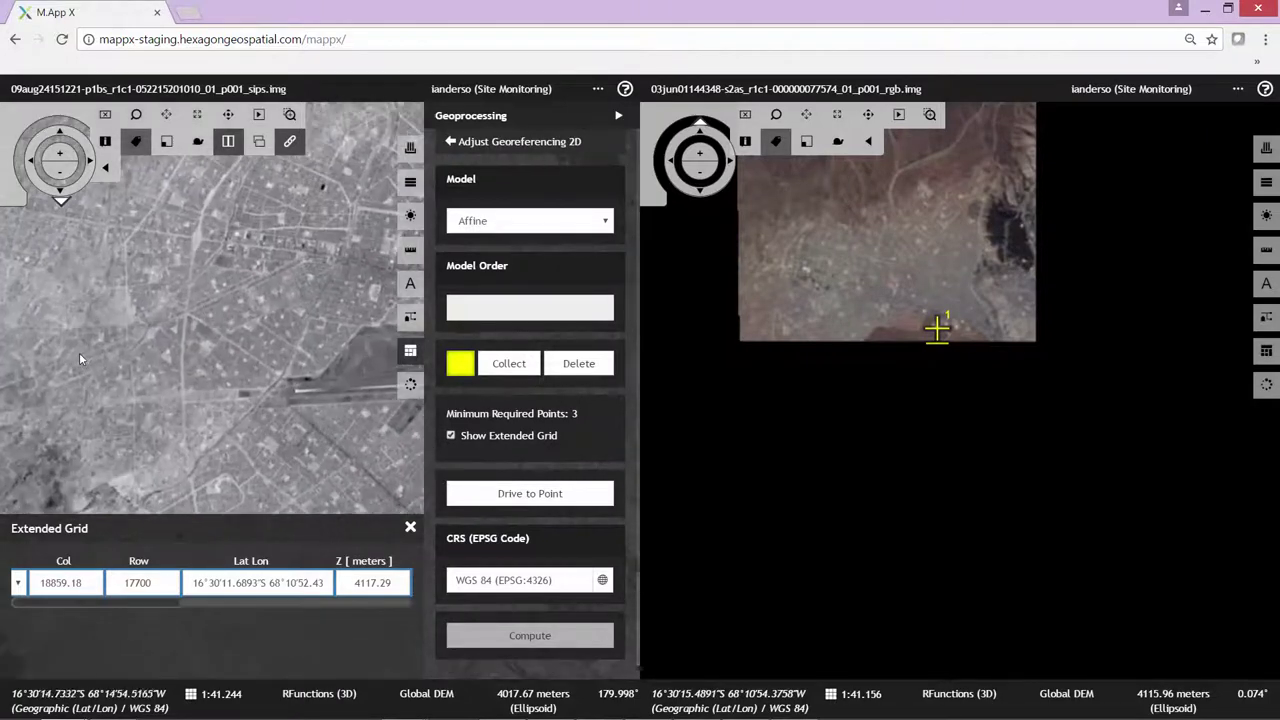
scroll(90, 395, up, 1)
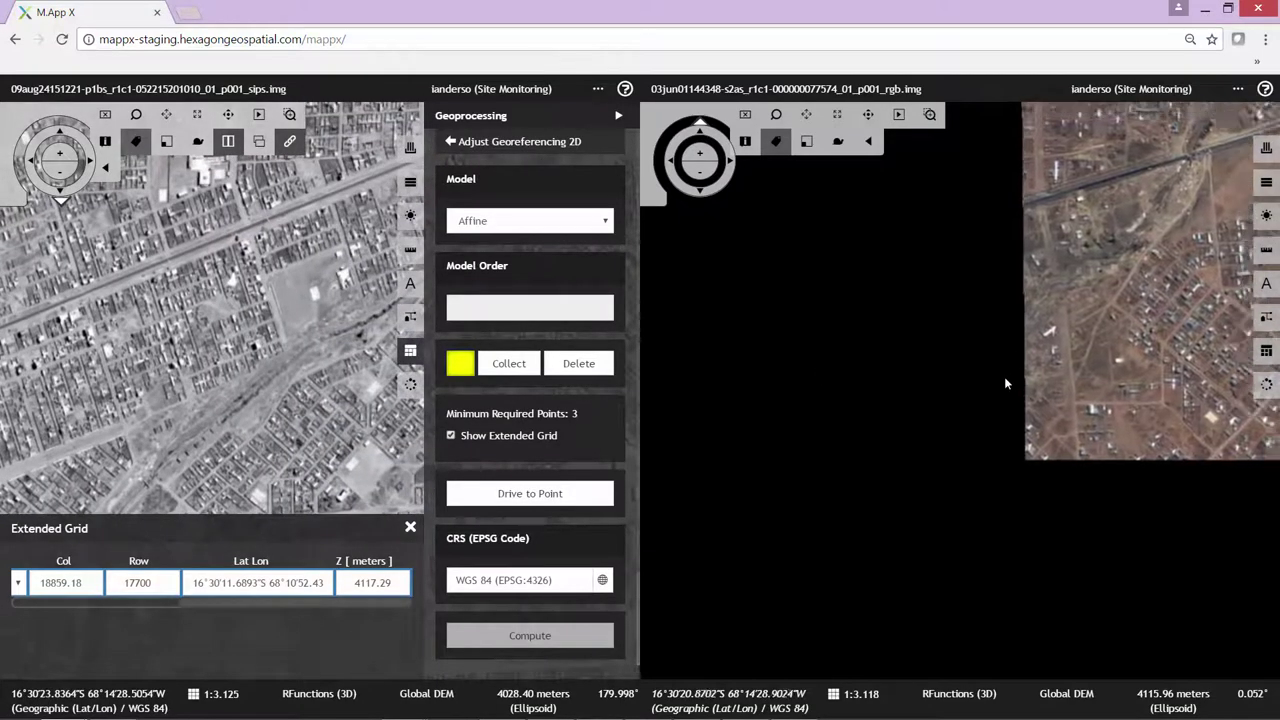
scroll(922, 420, up, 4)
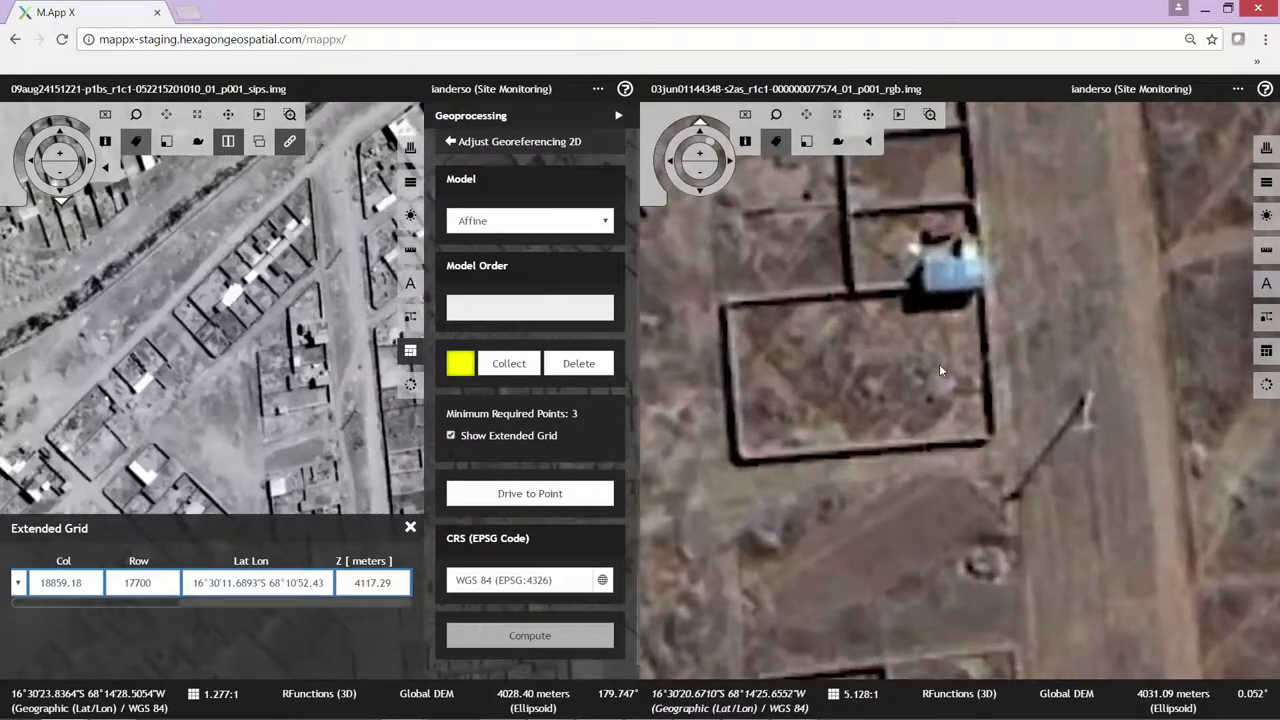
scroll(919, 380, down, 1)
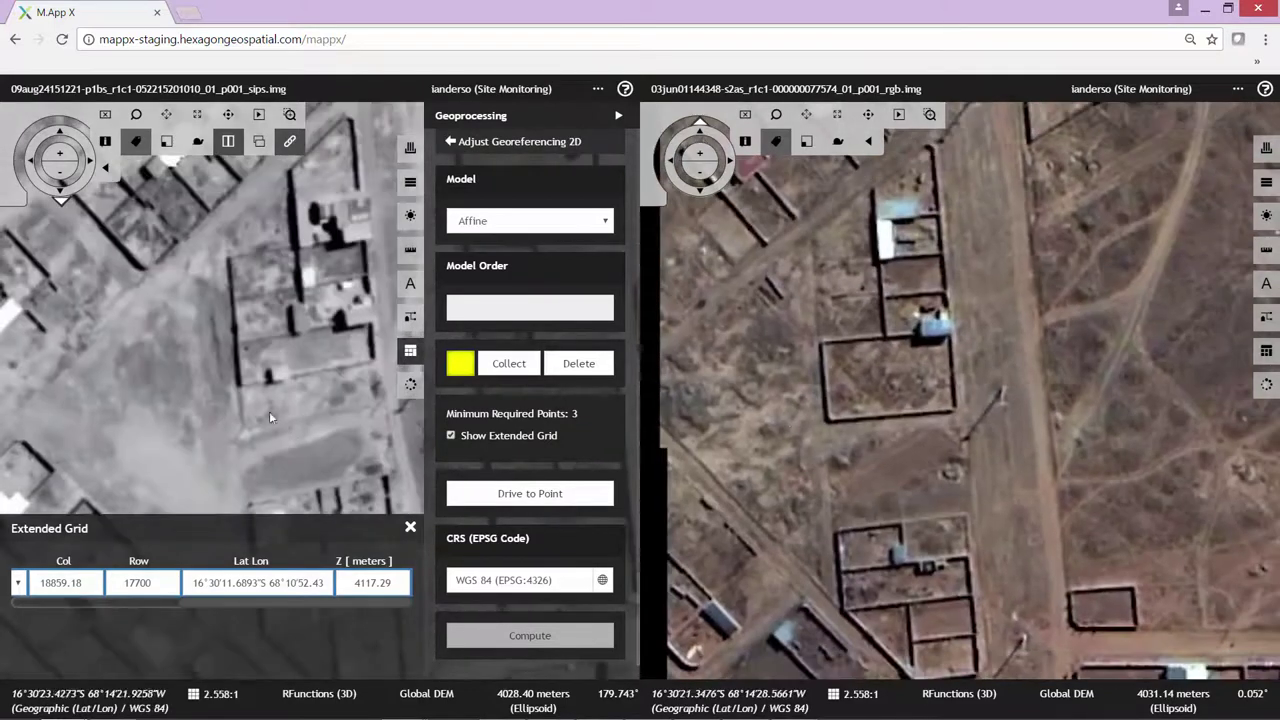
drag(270, 406, 192, 476)
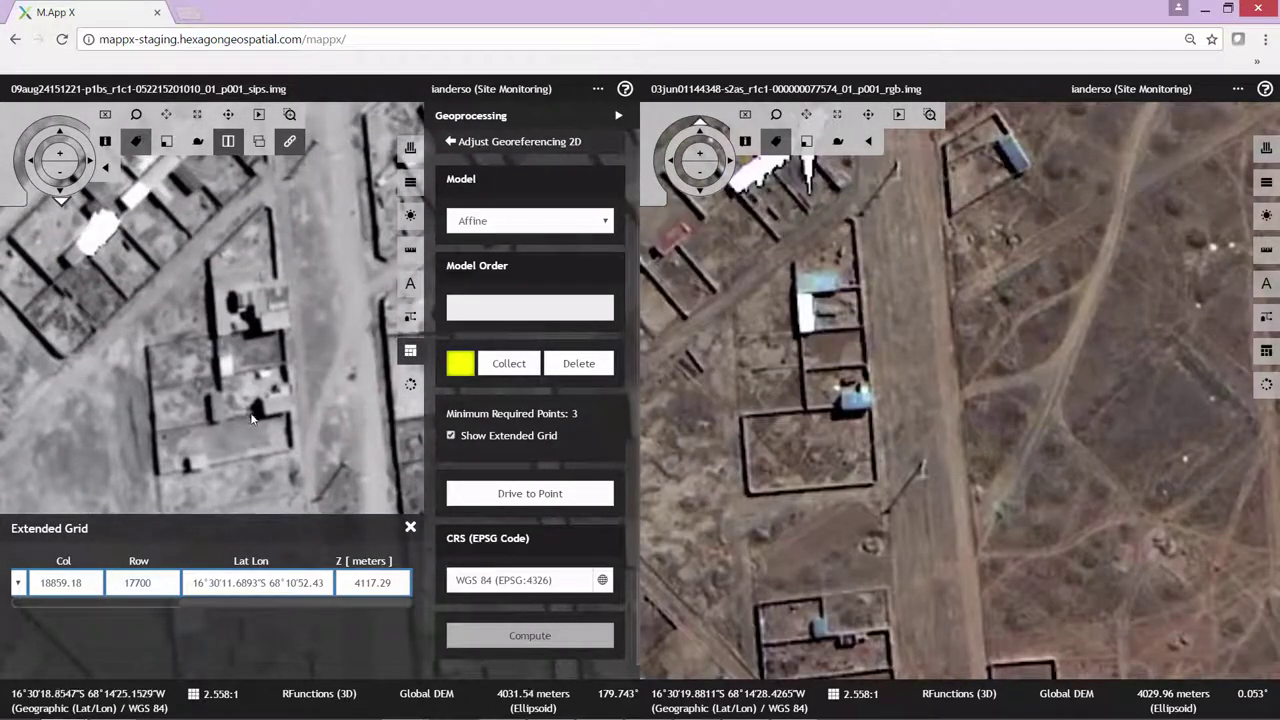
drag(255, 407, 300, 266)
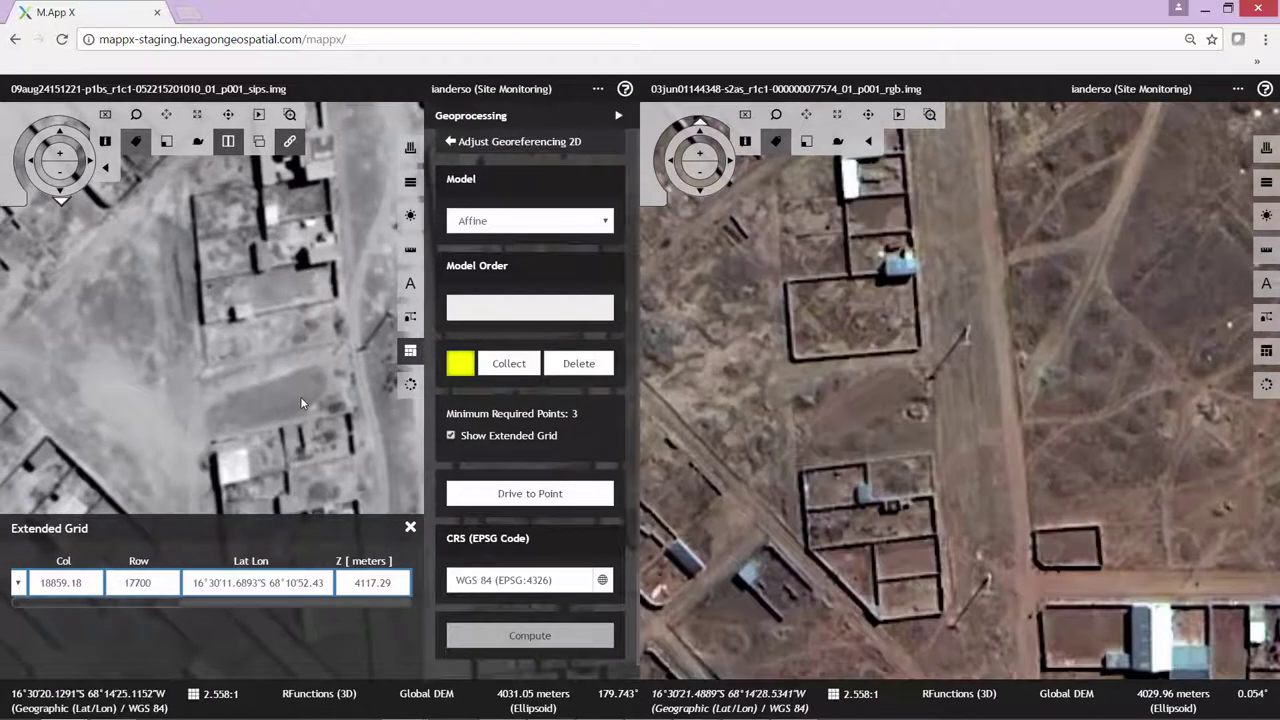
drag(301, 396, 295, 362)
drag(300, 411, 286, 375)
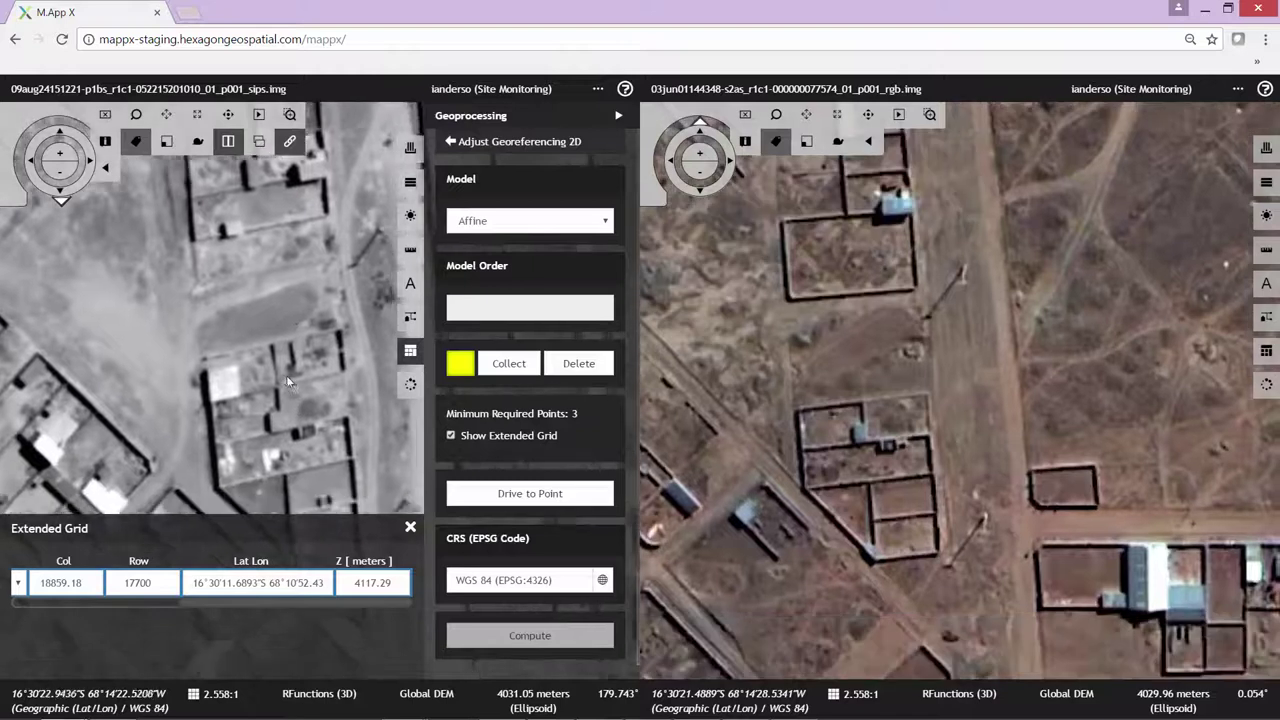
drag(296, 440, 293, 368)
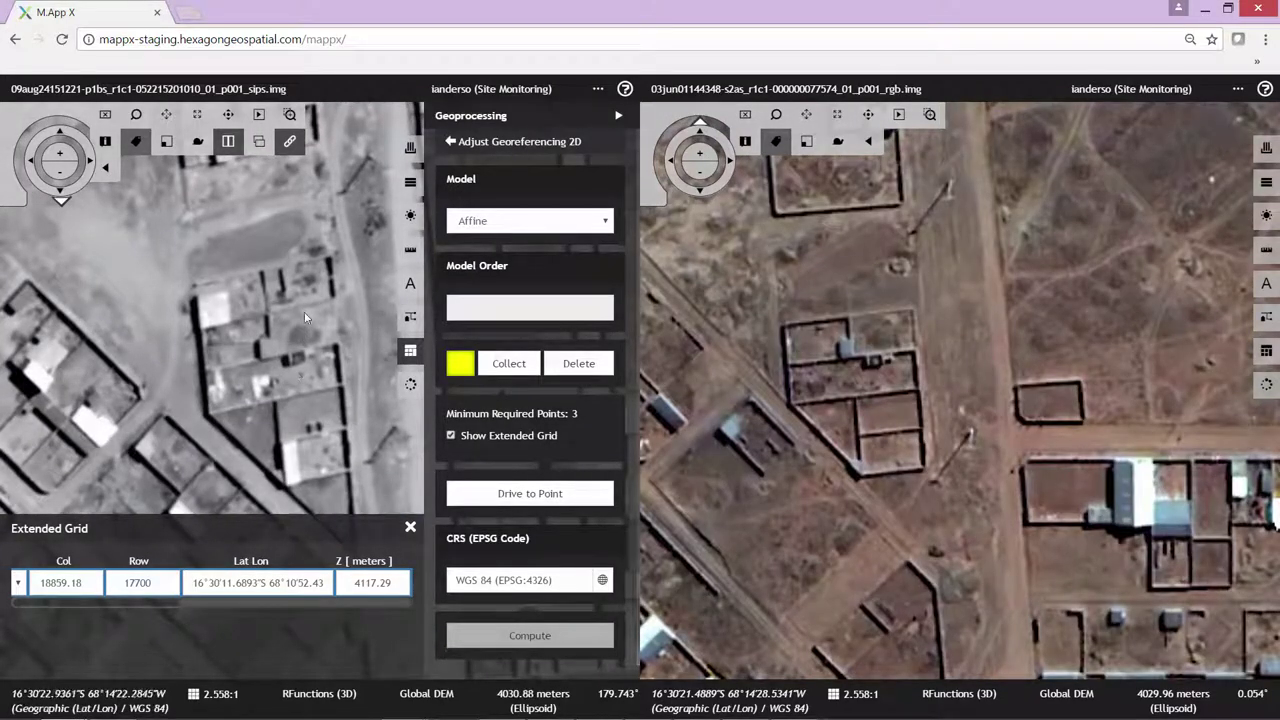
drag(312, 317, 149, 312)
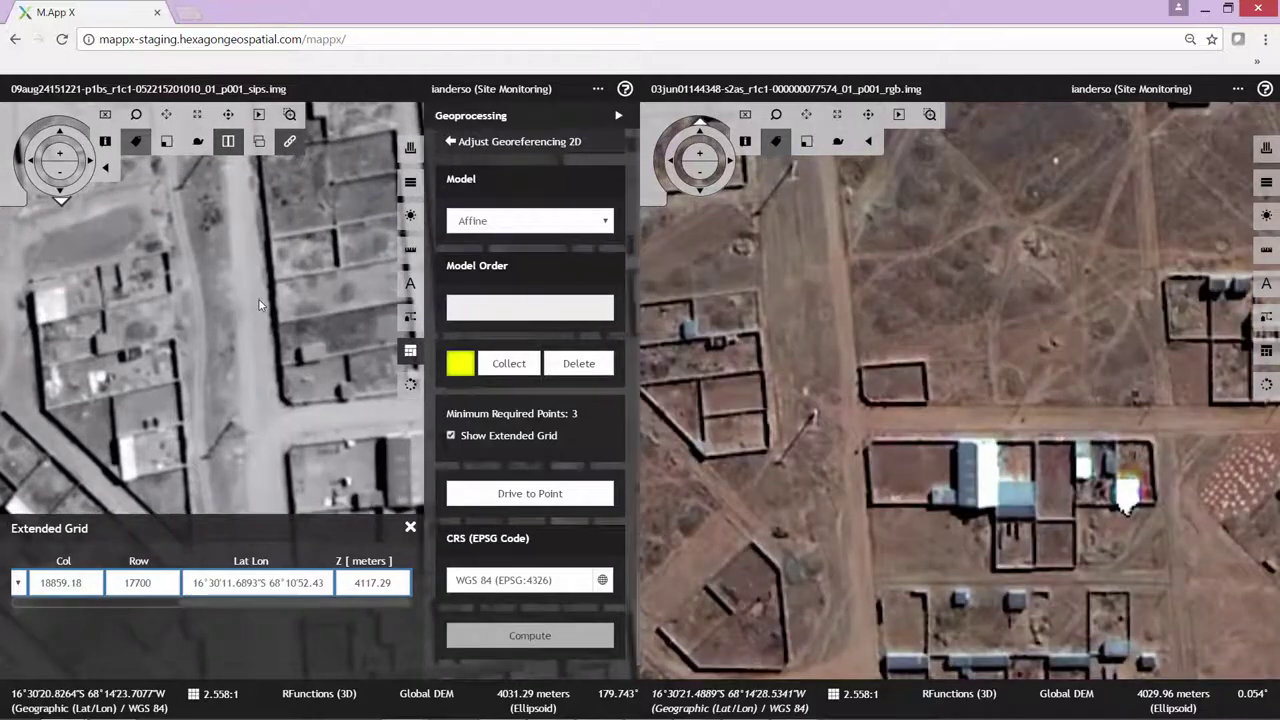
drag(252, 390, 222, 315)
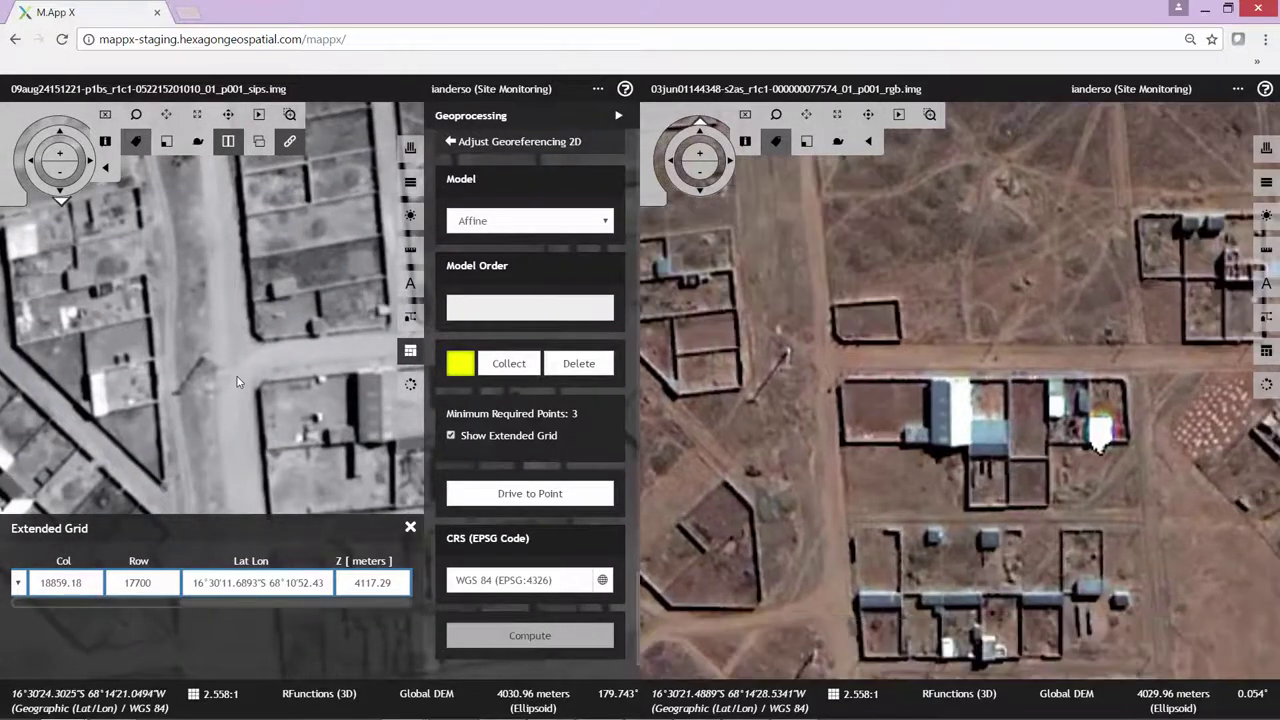
drag(238, 381, 250, 338)
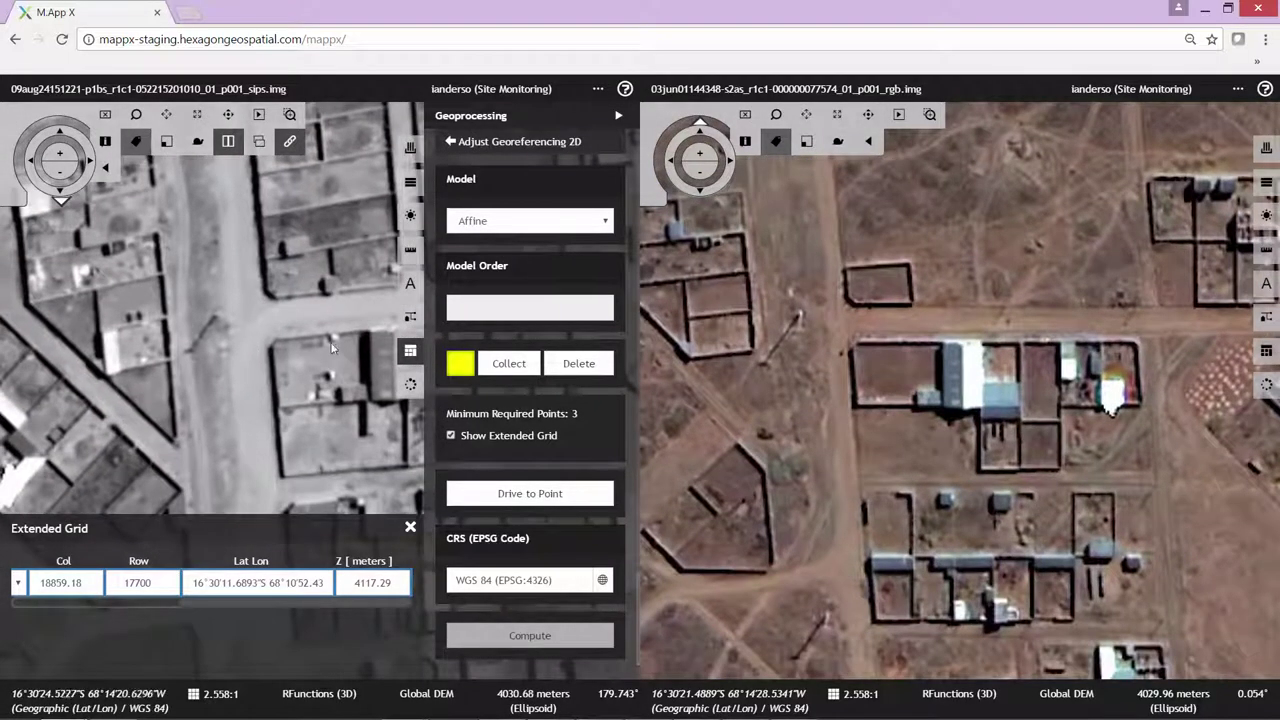
click(509, 363)
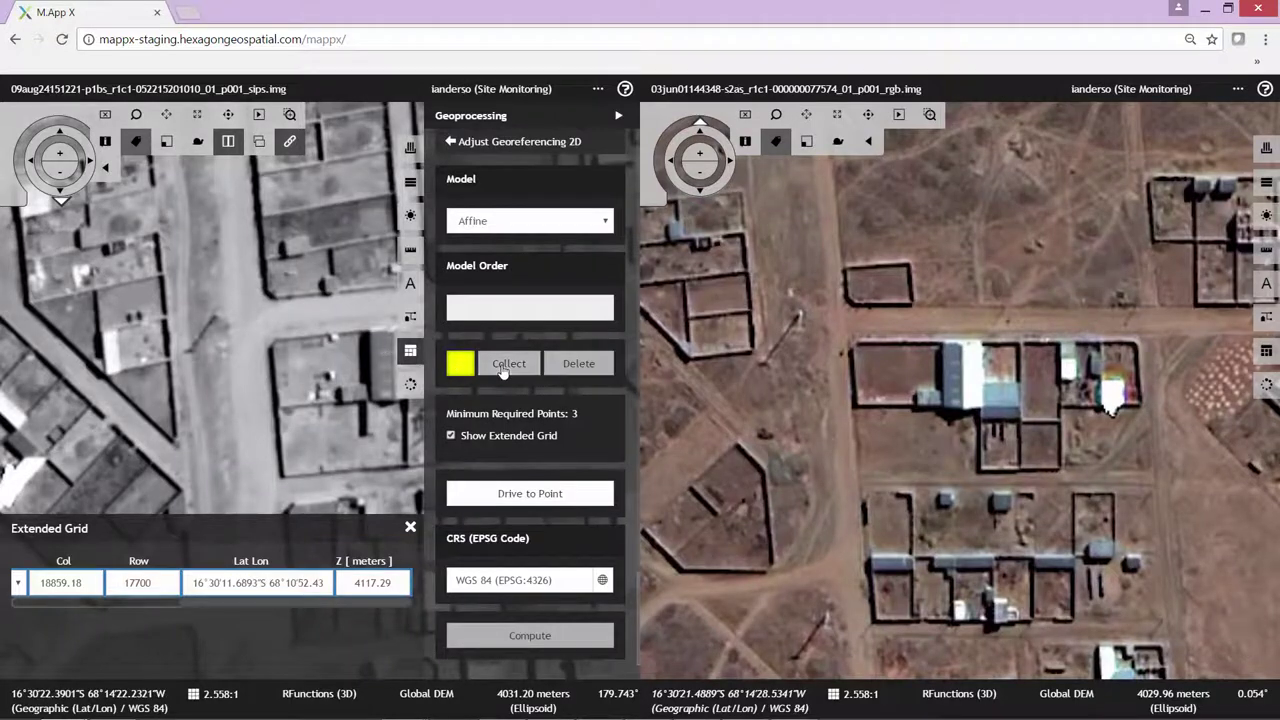
click(278, 407)
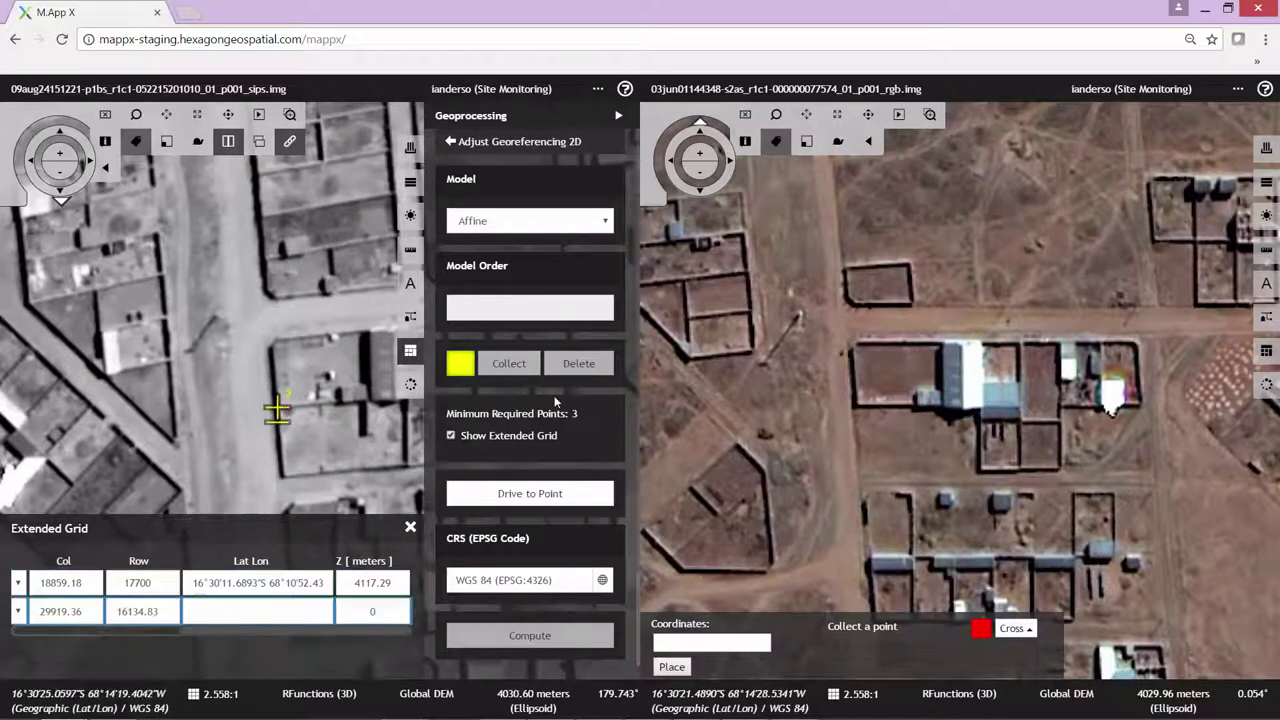
click(855, 405)
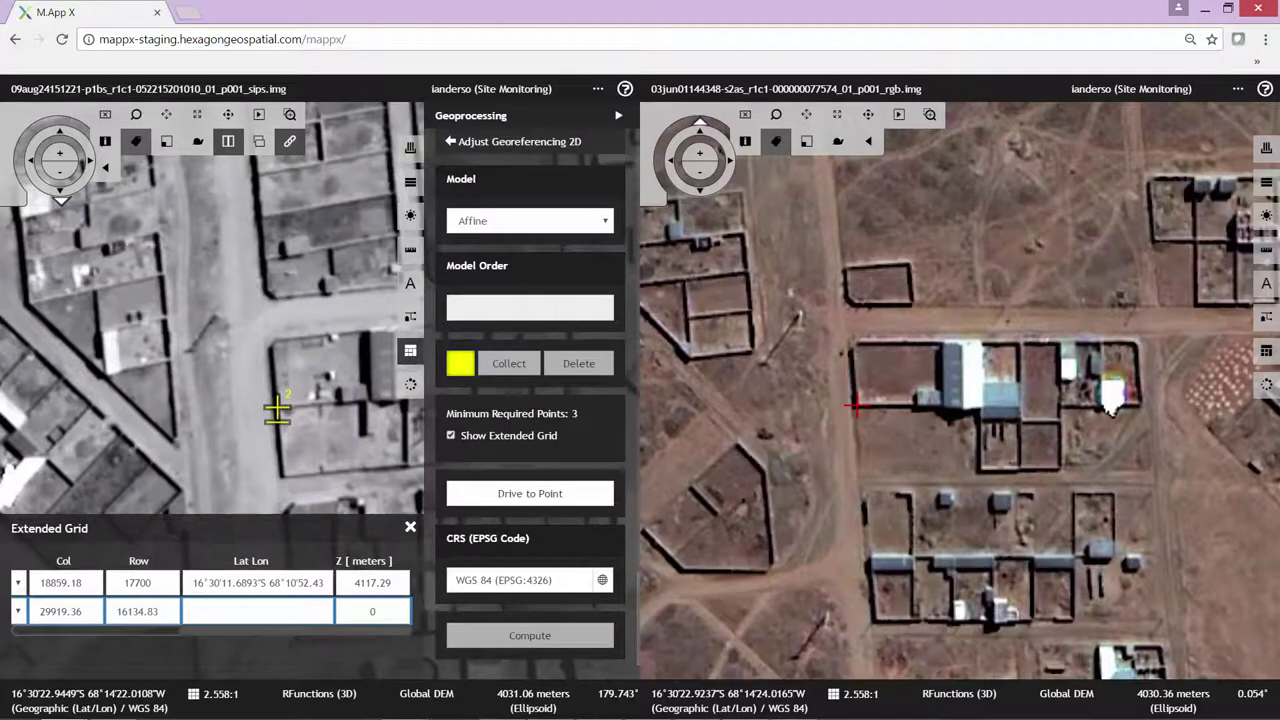
Collect a third control point in both images at the northeast corner of the small rectangular structure east of the dark ponds, north of the city.
click(167, 115)
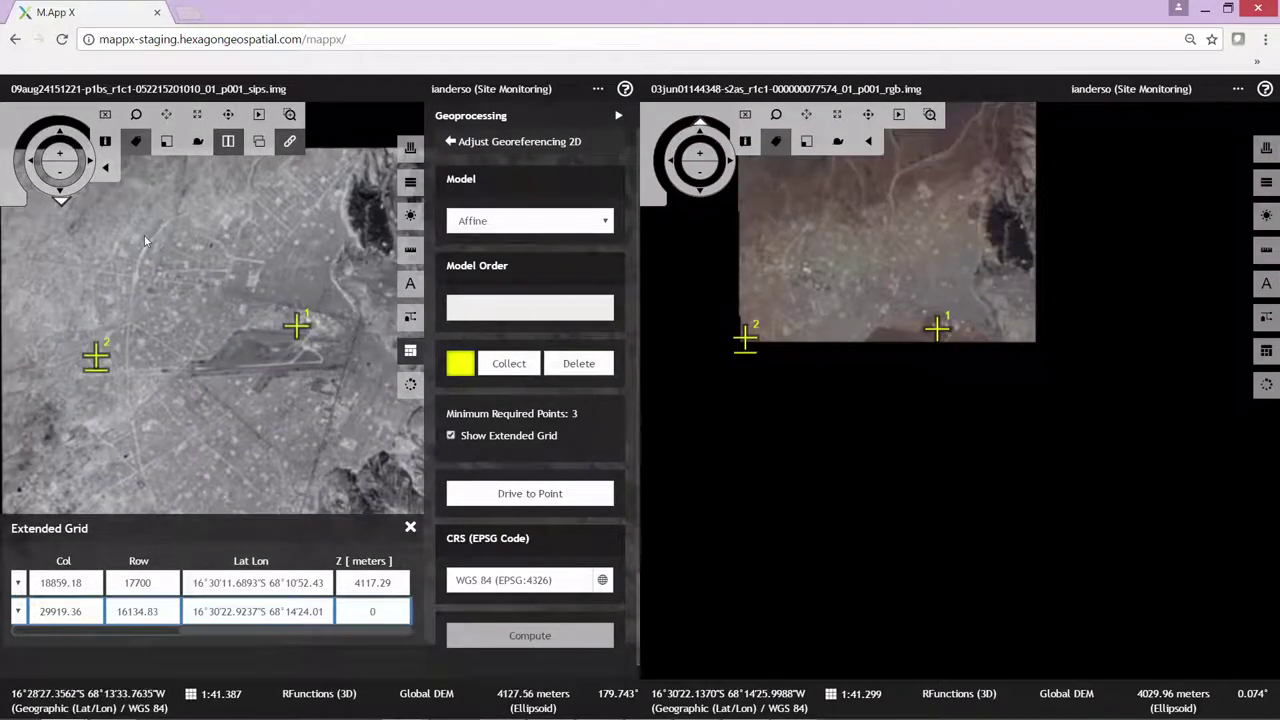
scroll(109, 216, up, 5)
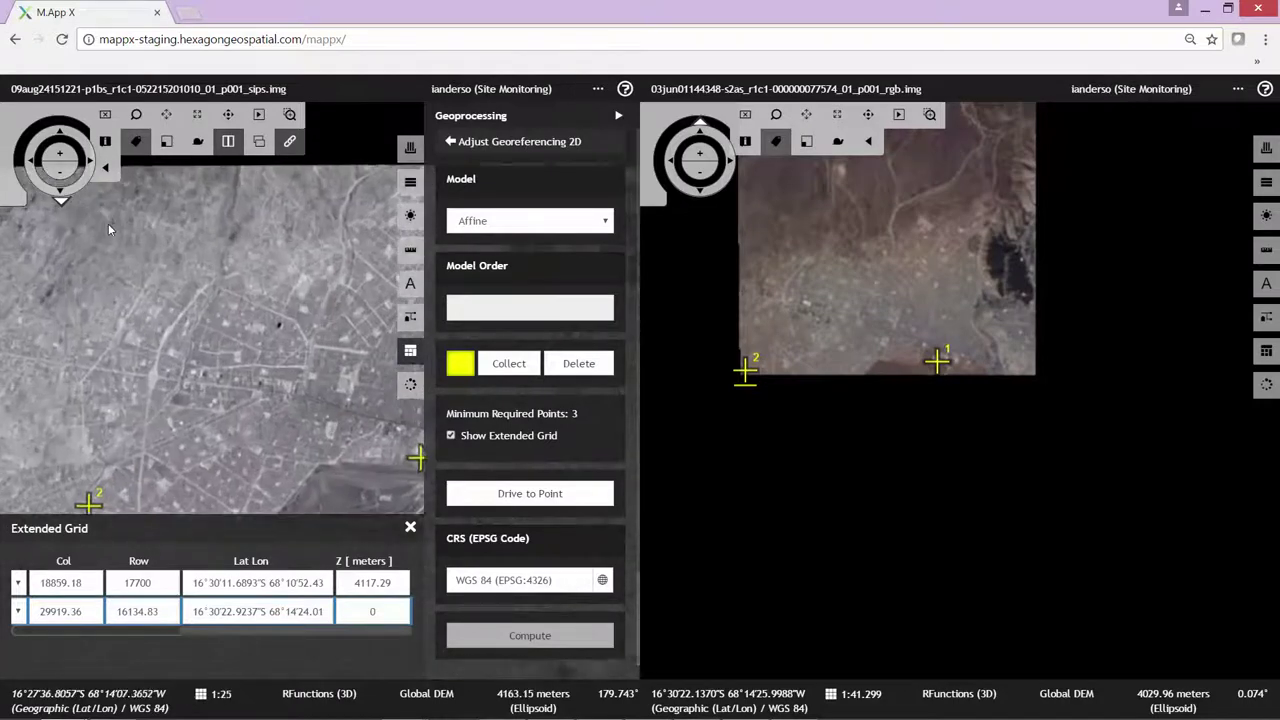
scroll(114, 240, up, 4)
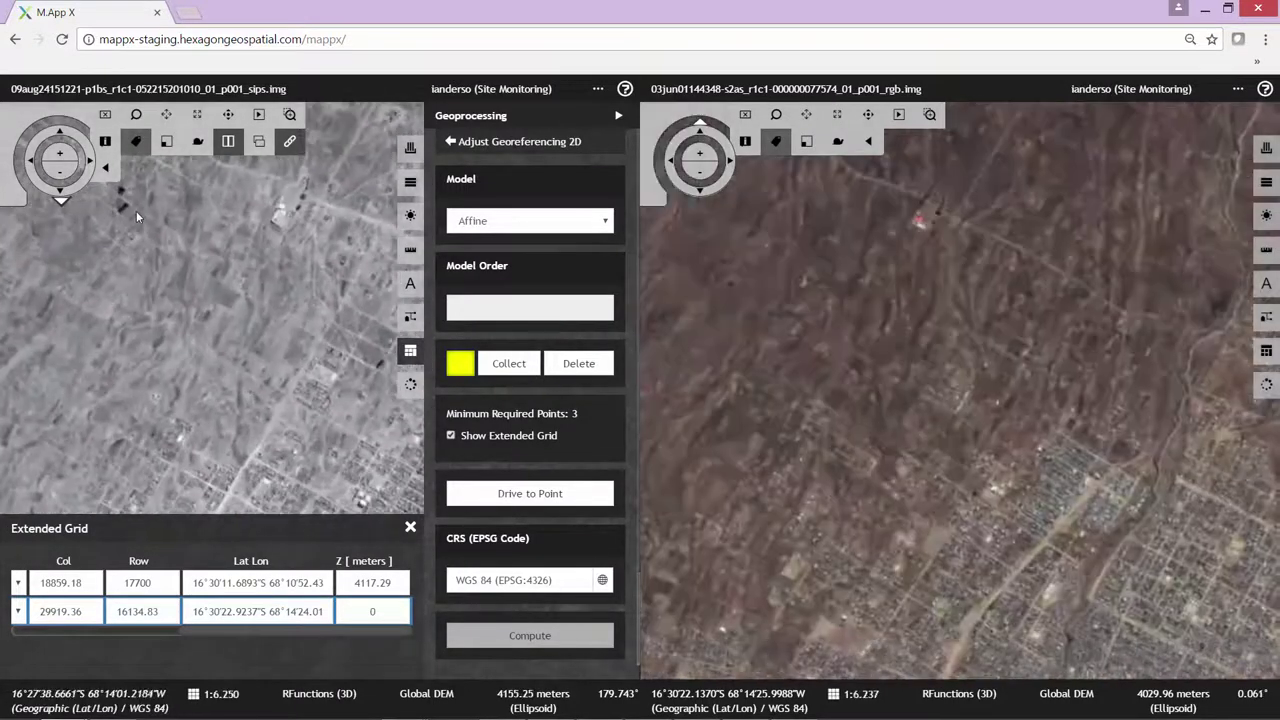
scroll(187, 244, up, 2)
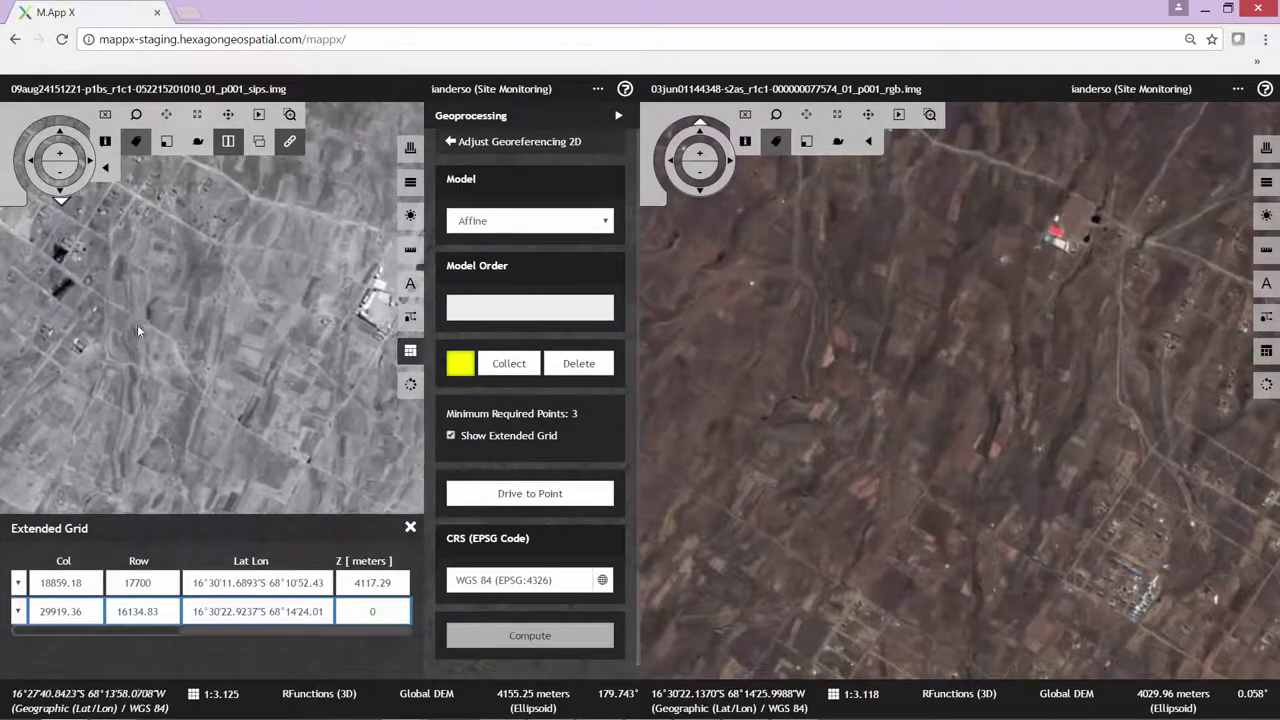
drag(297, 285, 184, 289)
scroll(255, 321, up, 1)
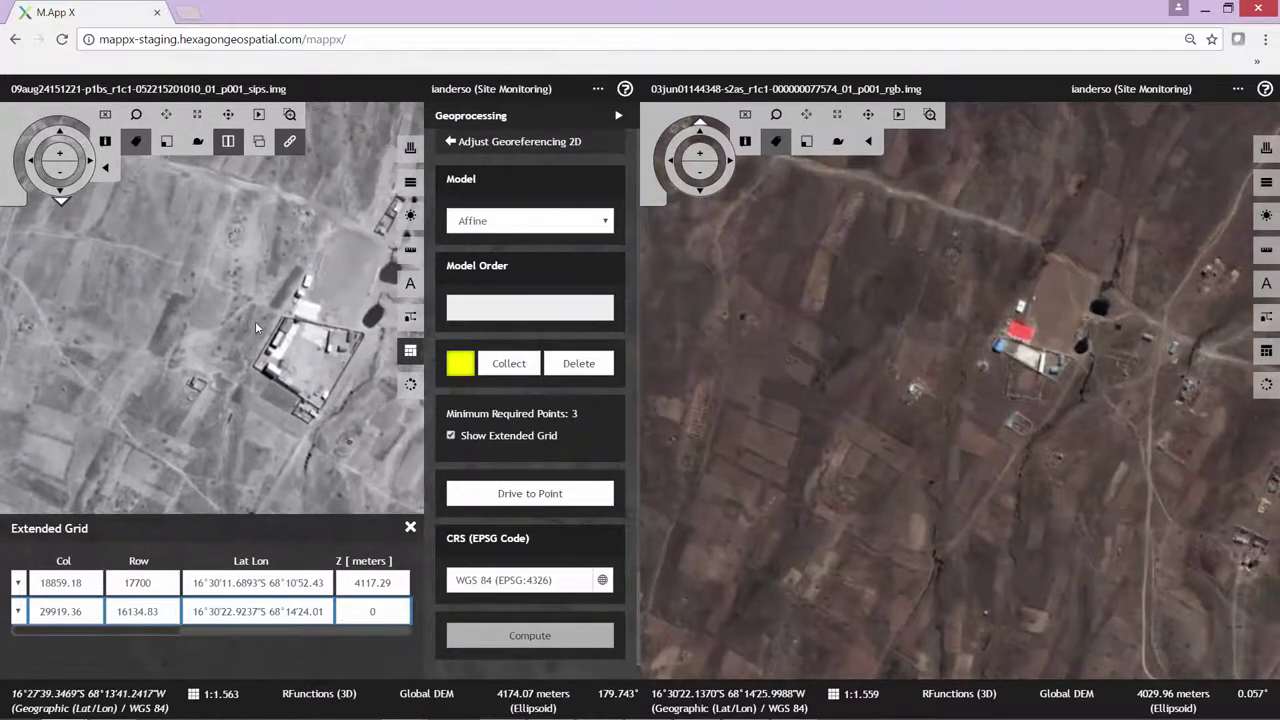
scroll(306, 390, up, 1)
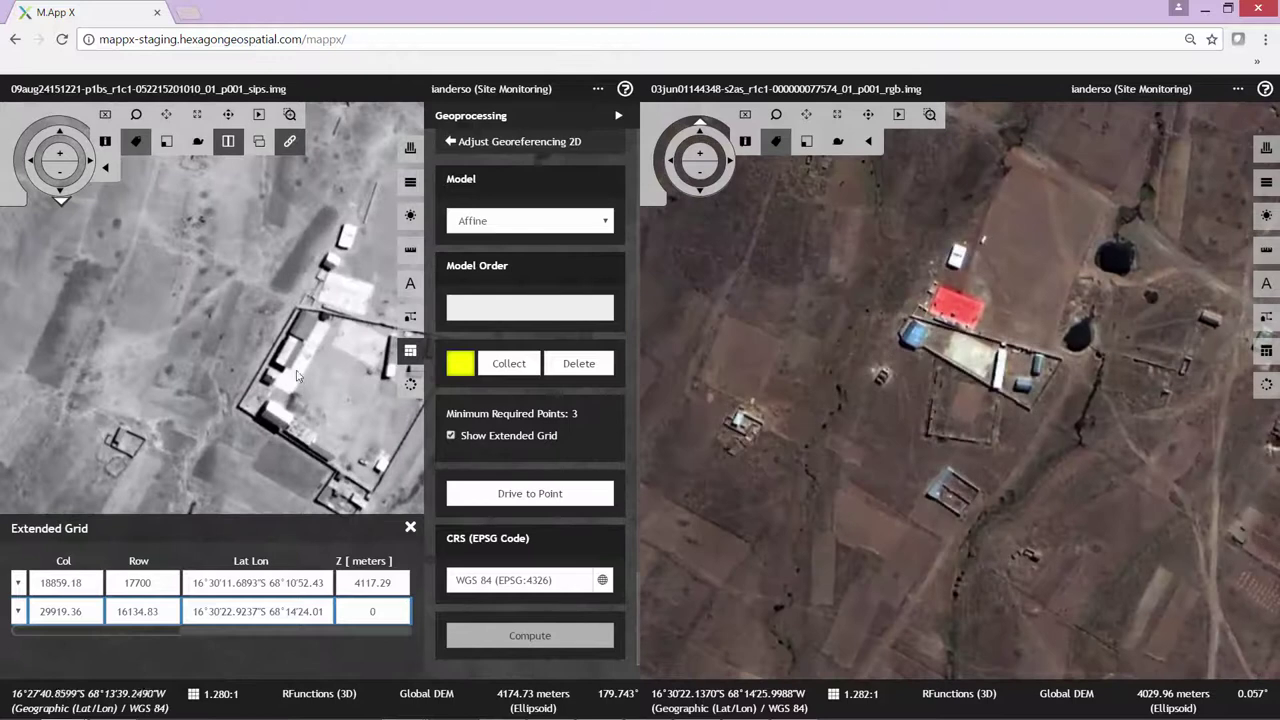
drag(299, 377, 205, 285)
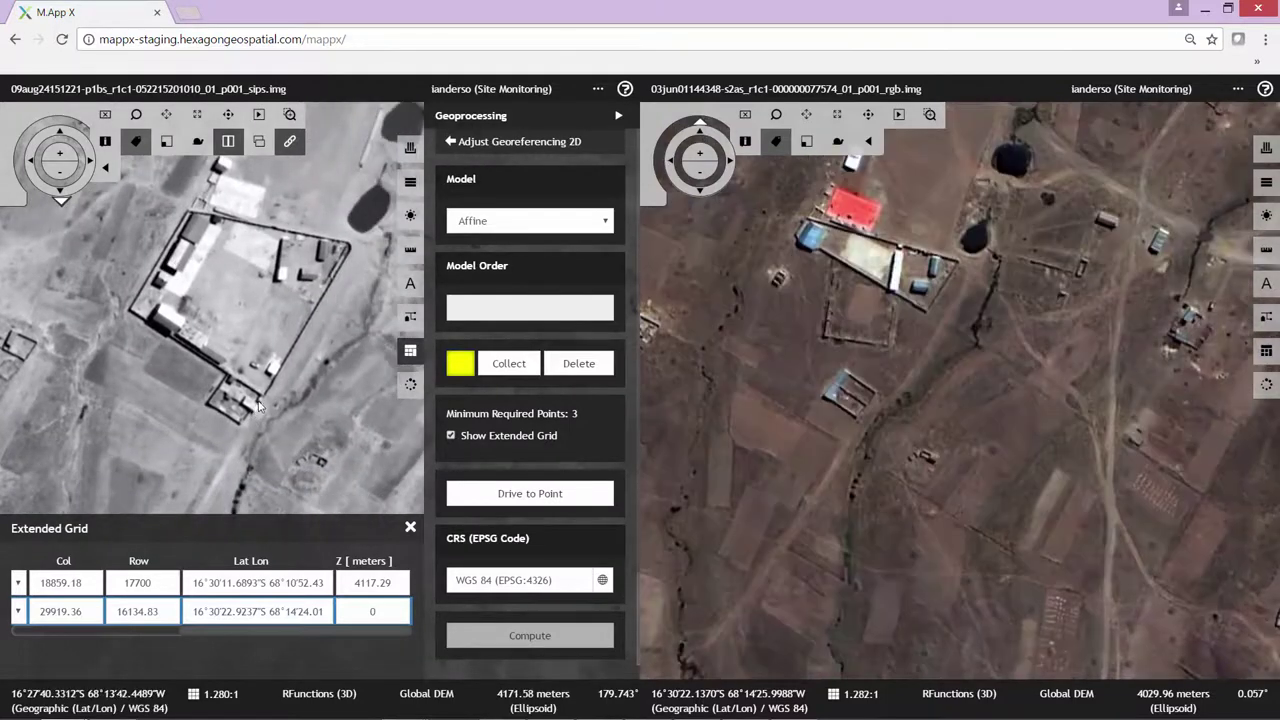
drag(297, 289, 127, 369)
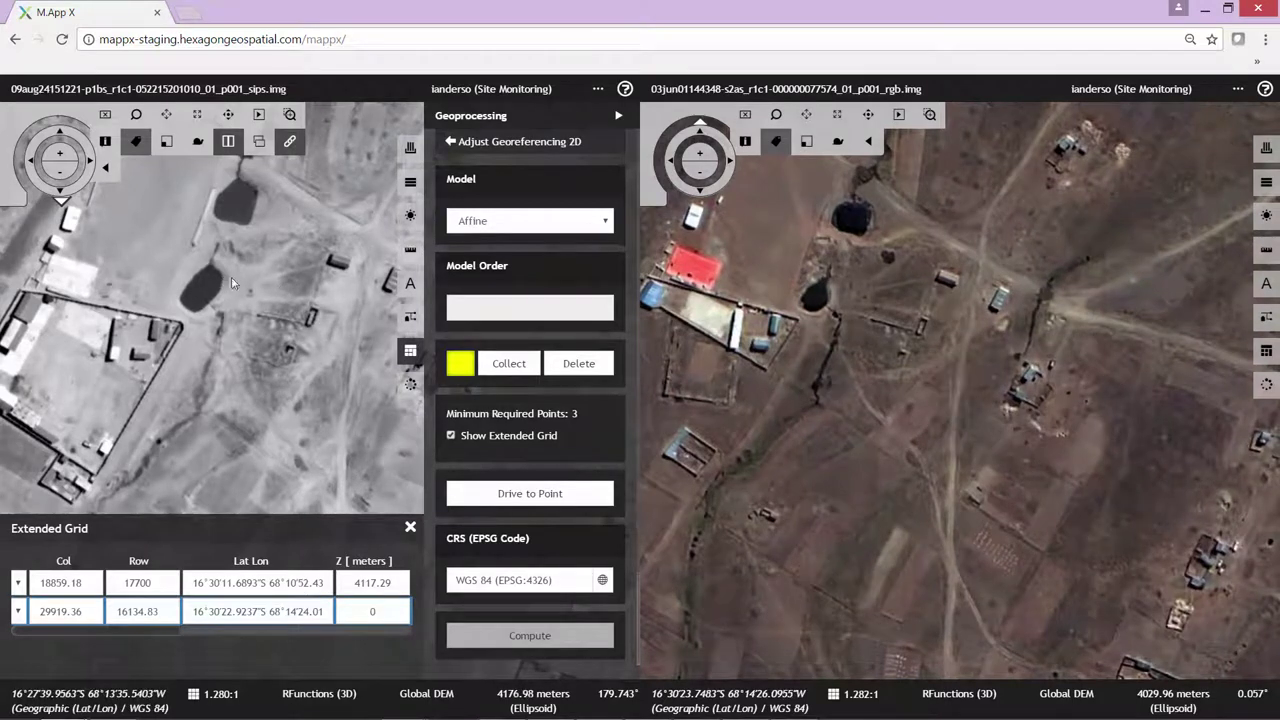
scroll(323, 307, up, 2)
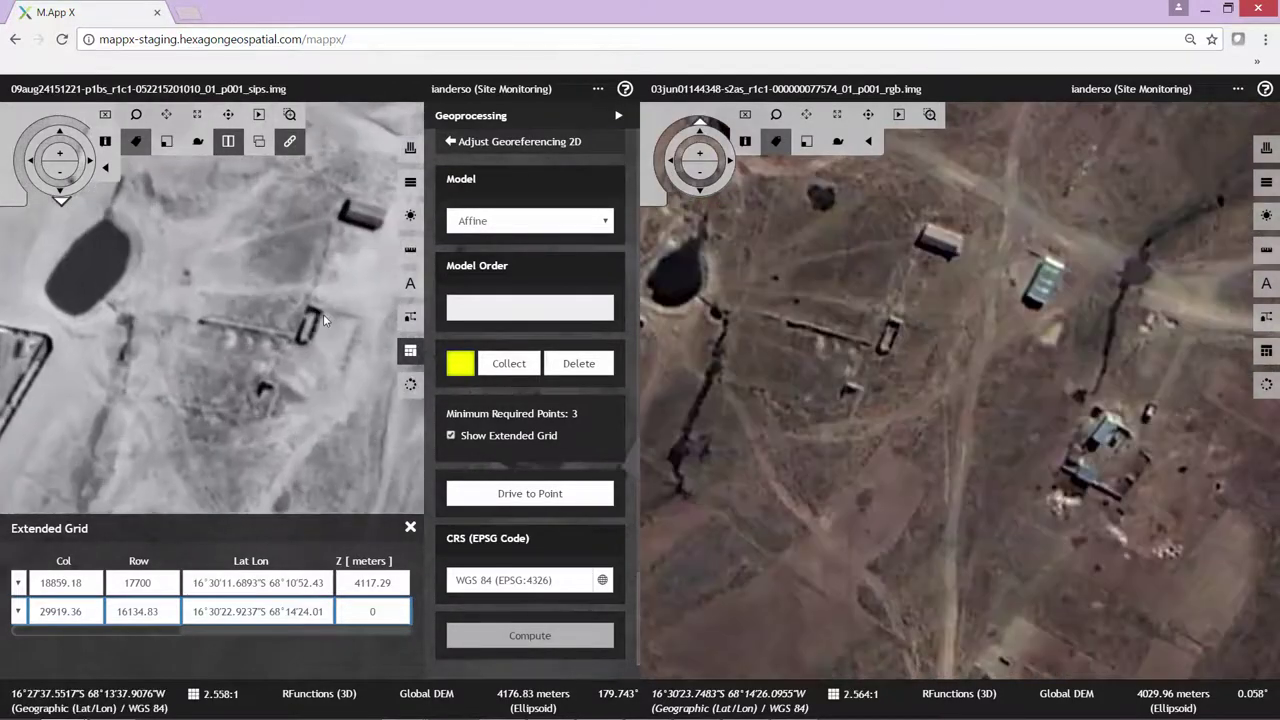
click(508, 363)
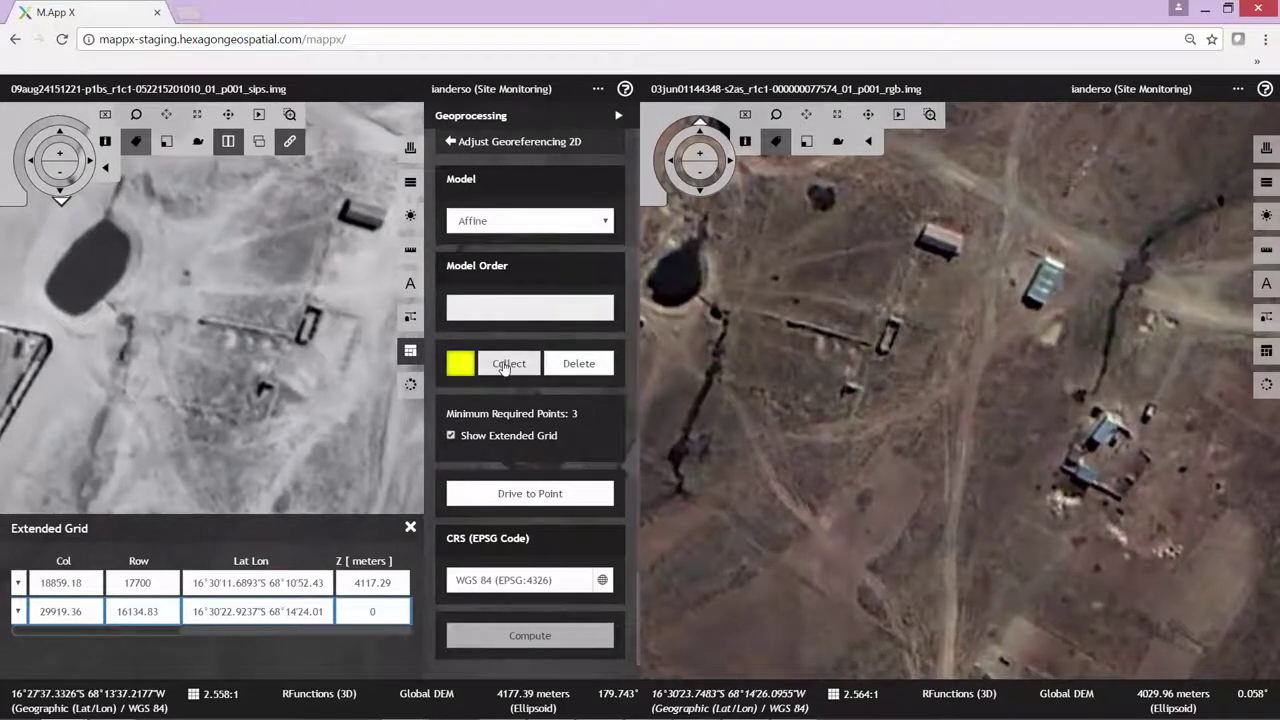
click(321, 308)
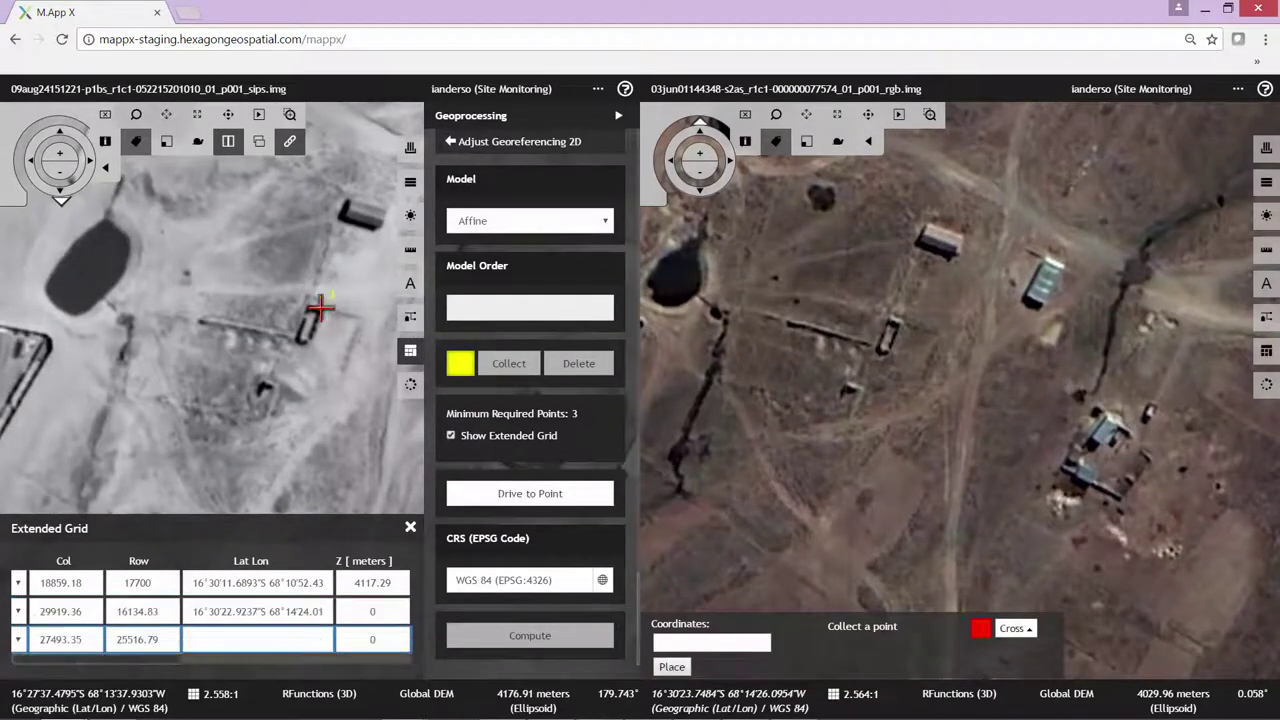
click(900, 319)
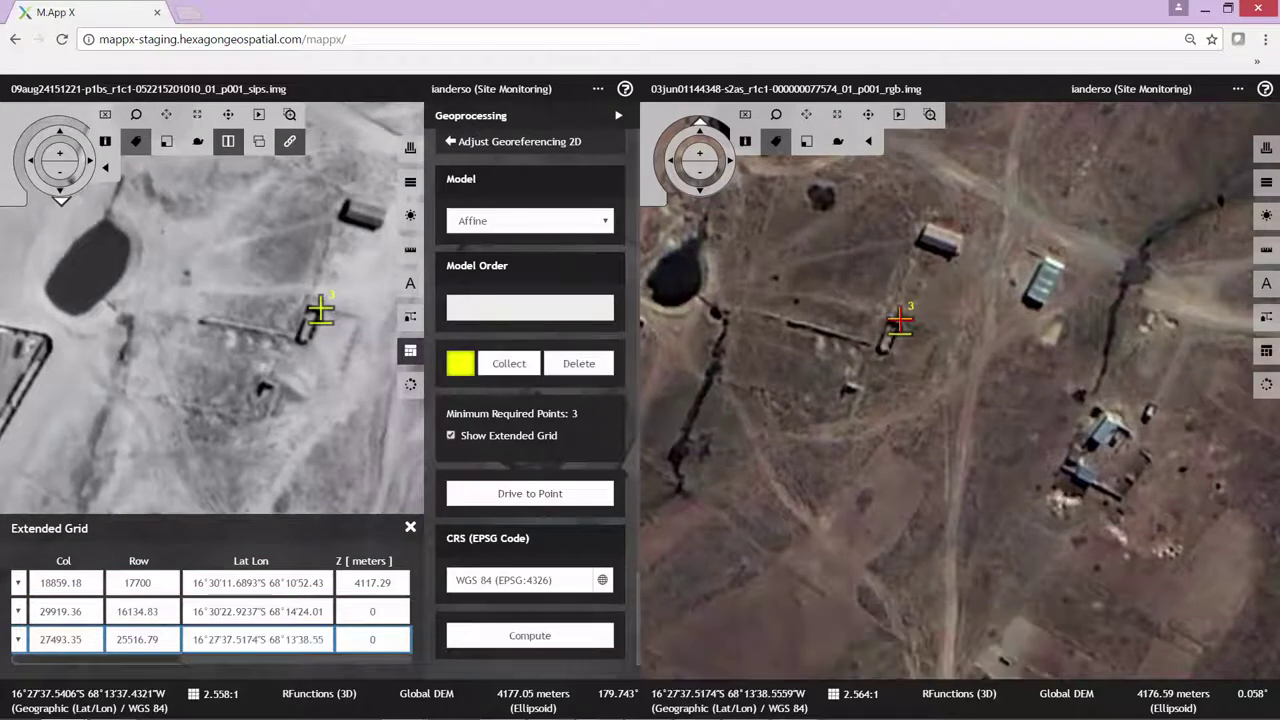
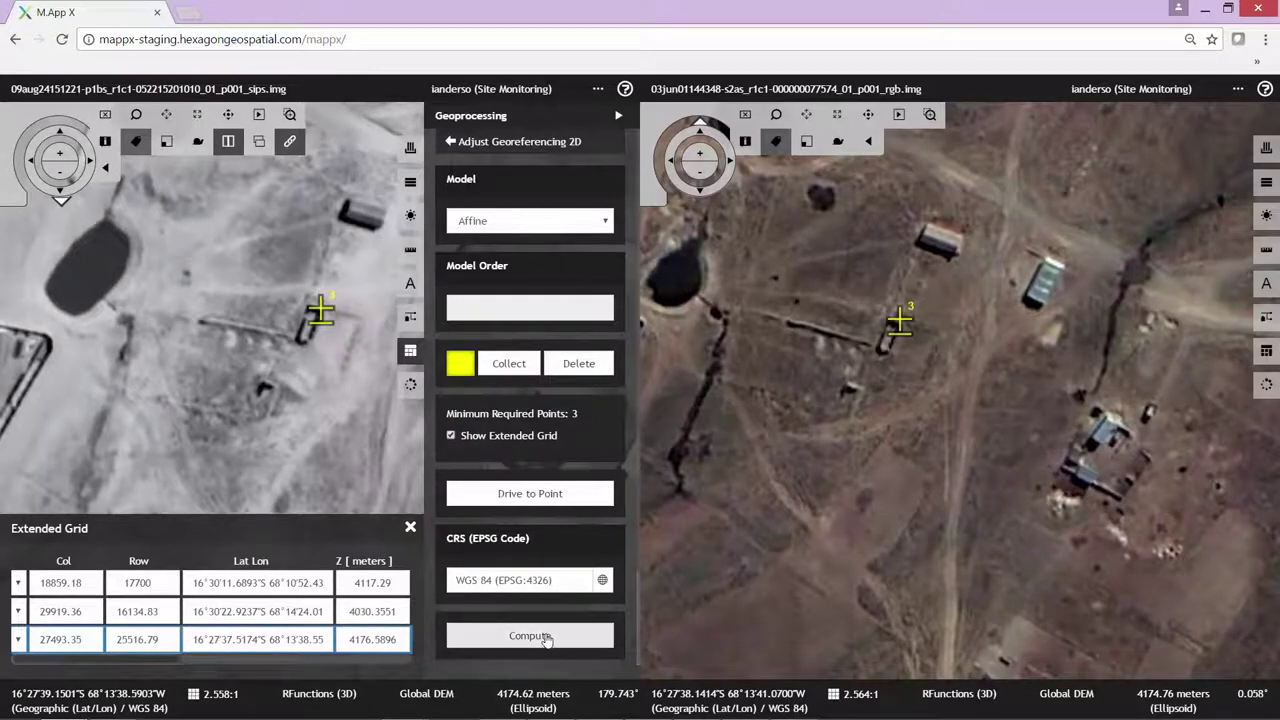
Compute the affine solution and run the adjustment with the .uai output filename ending in p001_sips_georef2.
click(605, 642)
scroll(605, 645, down, 2)
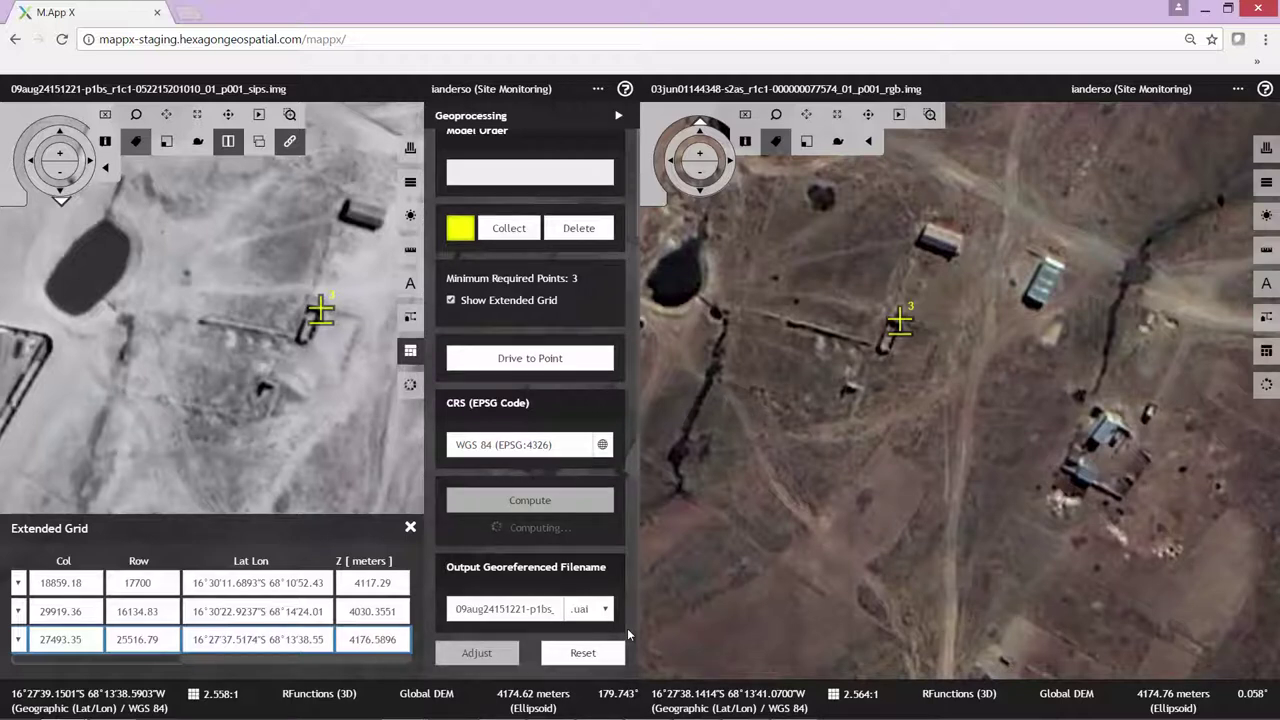
click(517, 610)
triple_click(517, 610)
key(End)
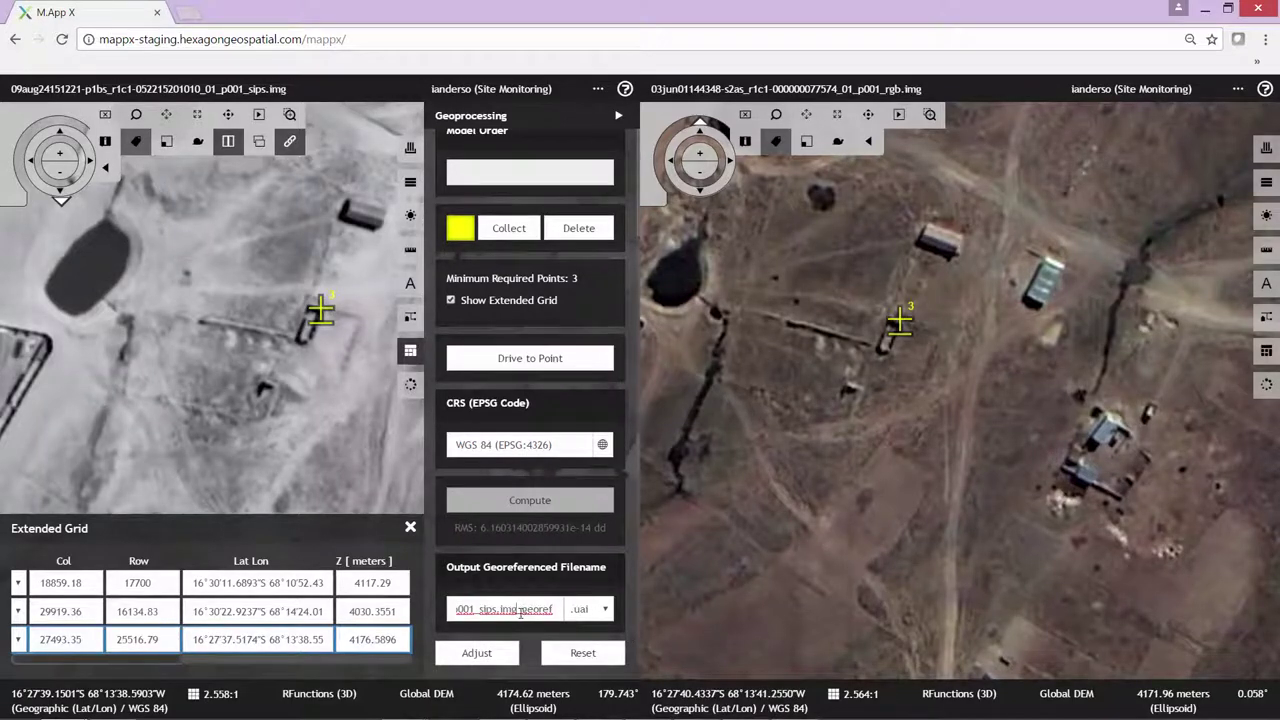
click(520, 612)
key(BackSpace)
key(BackSpace)
key(BackSpace)
key(BackSpace)
text(2)
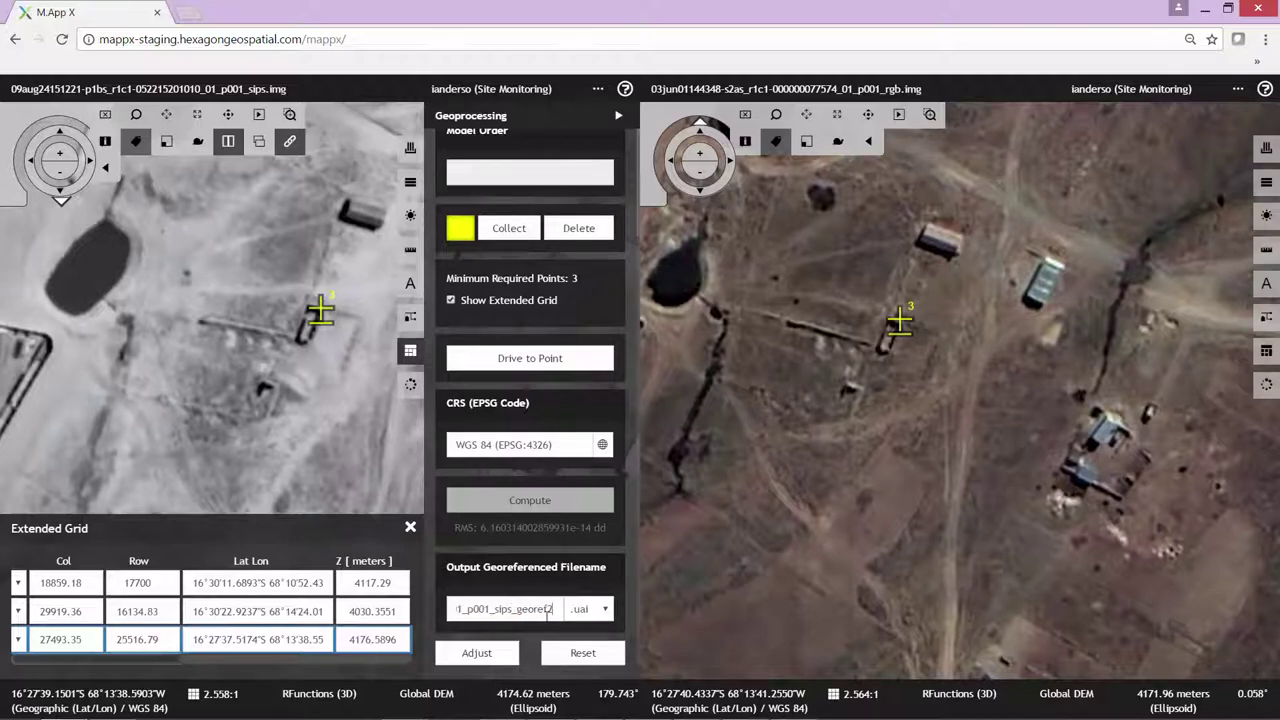
click(477, 653)
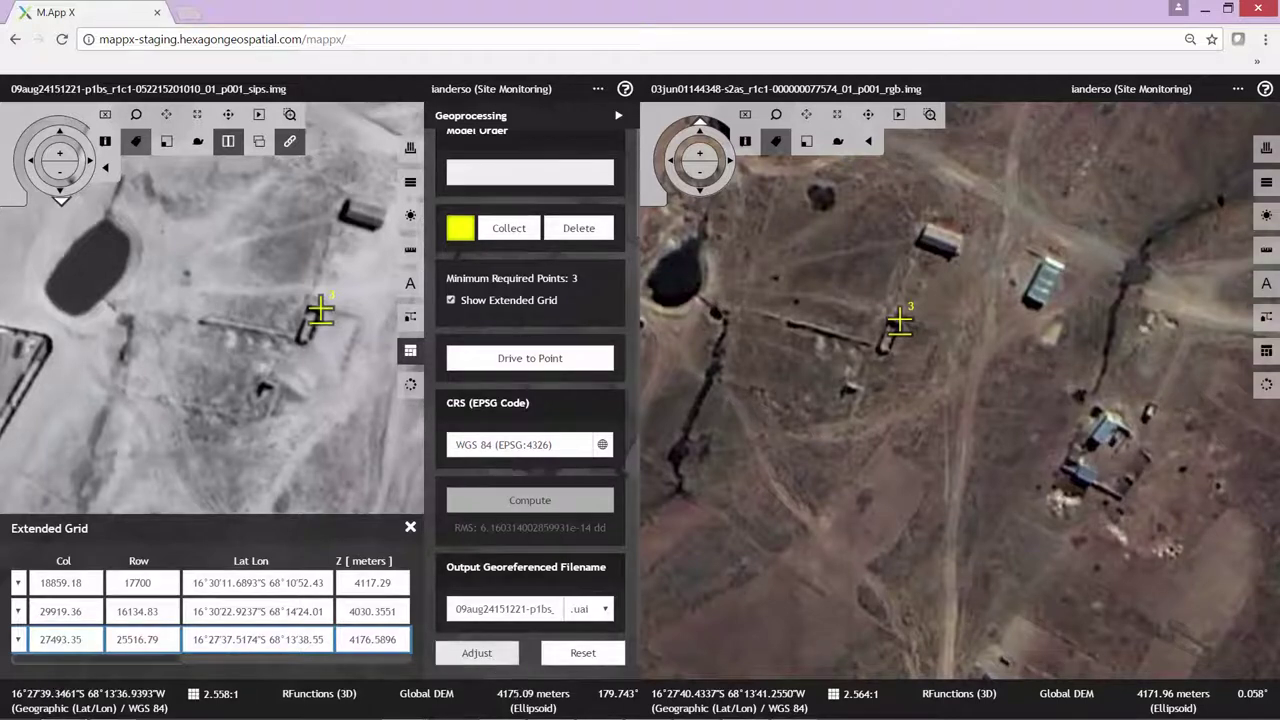
Return to a single view and display the 03jun image as a map, discarding the collected control points.
click(228, 141)
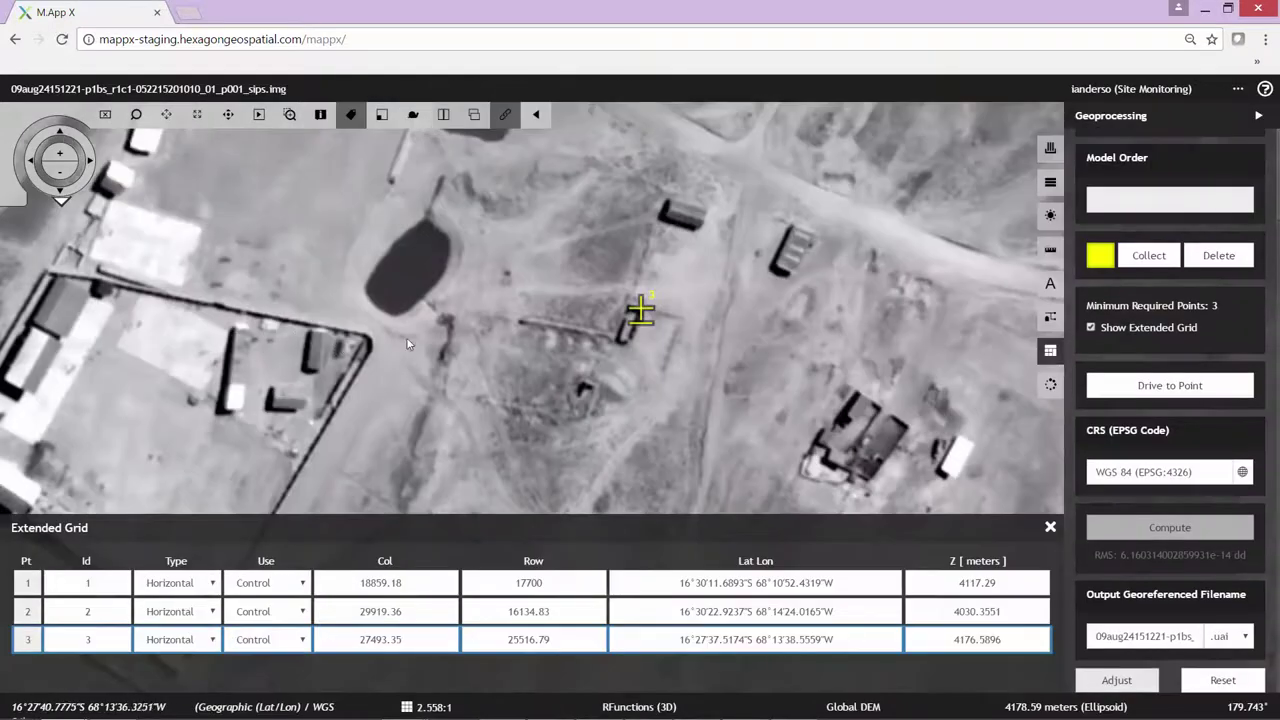
click(1050, 149)
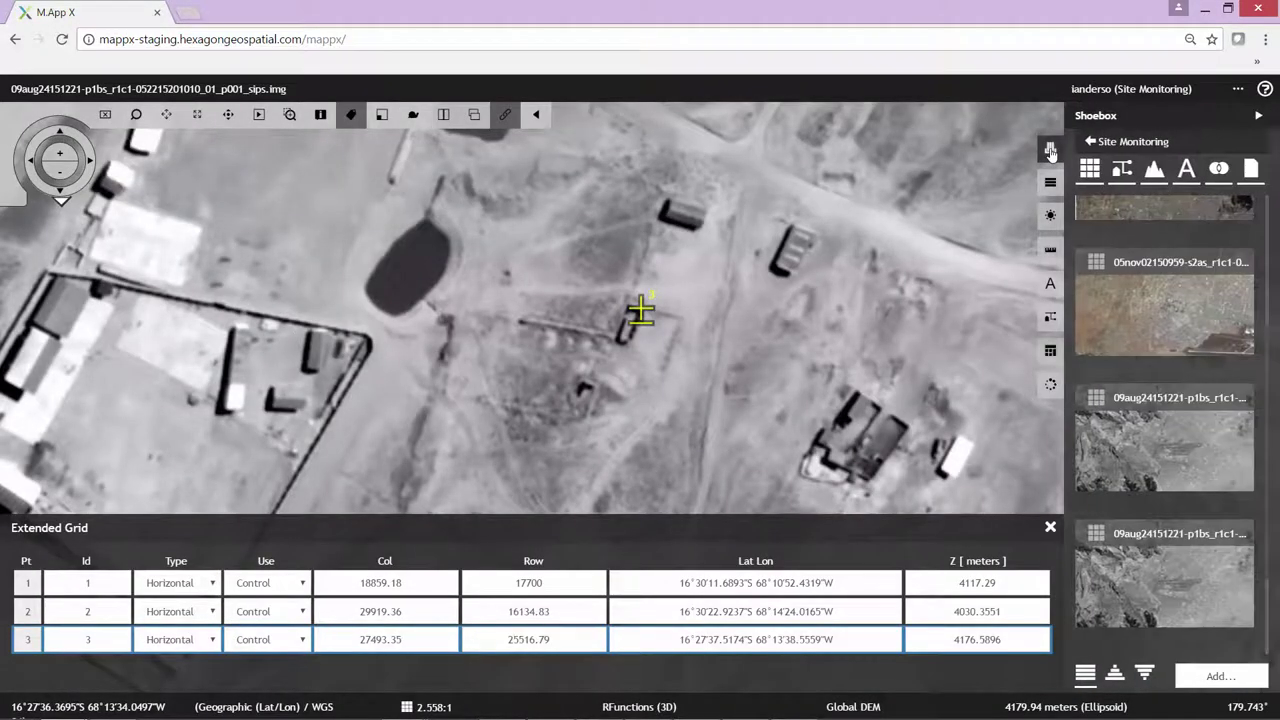
click(1188, 276)
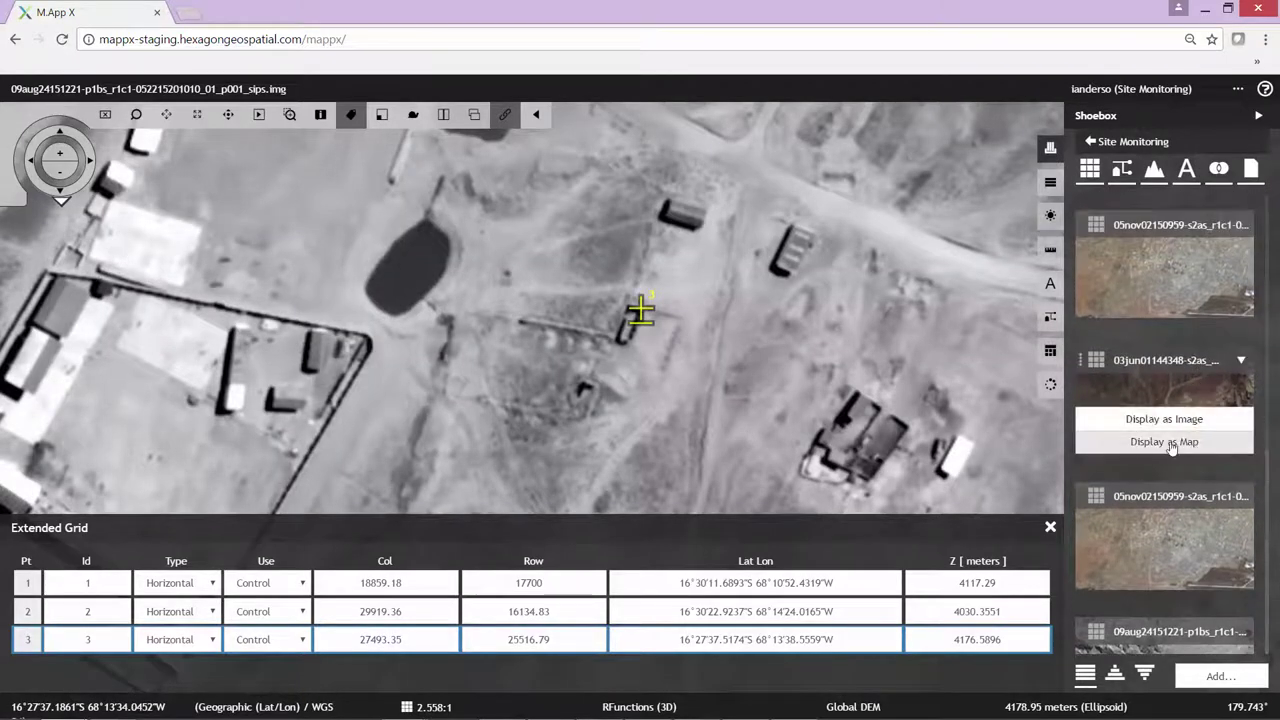
click(1166, 444)
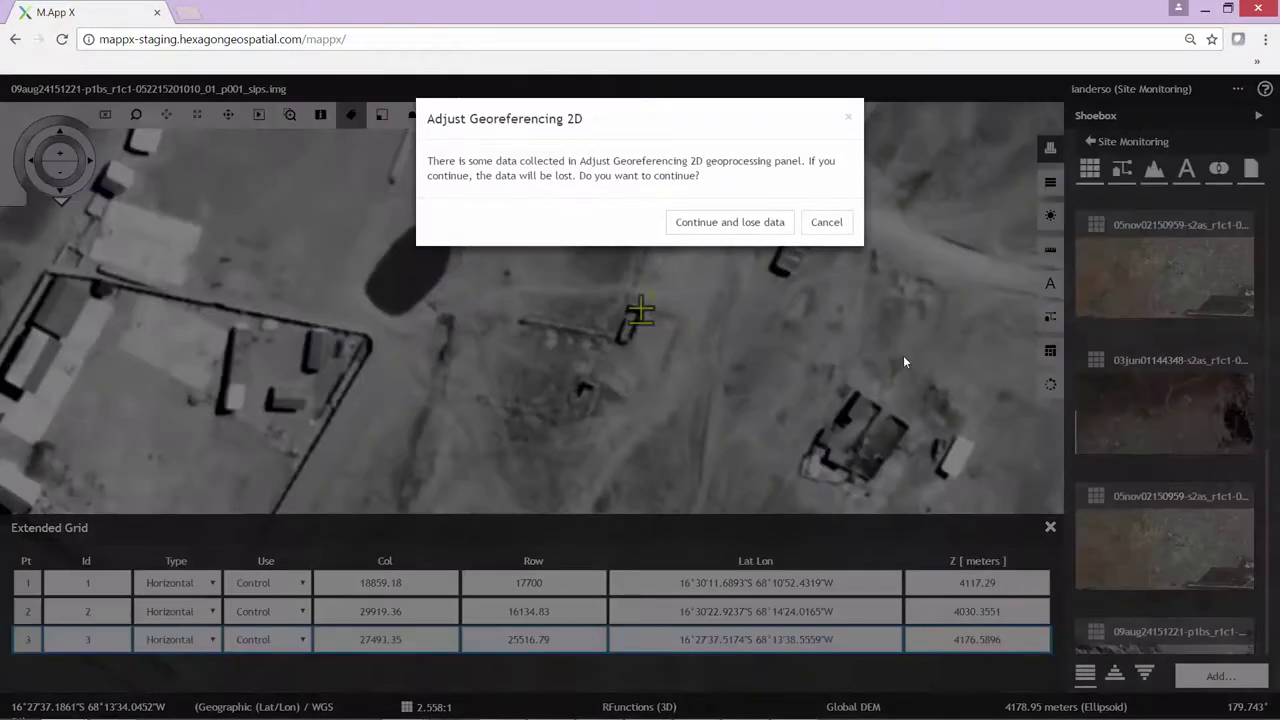
click(709, 222)
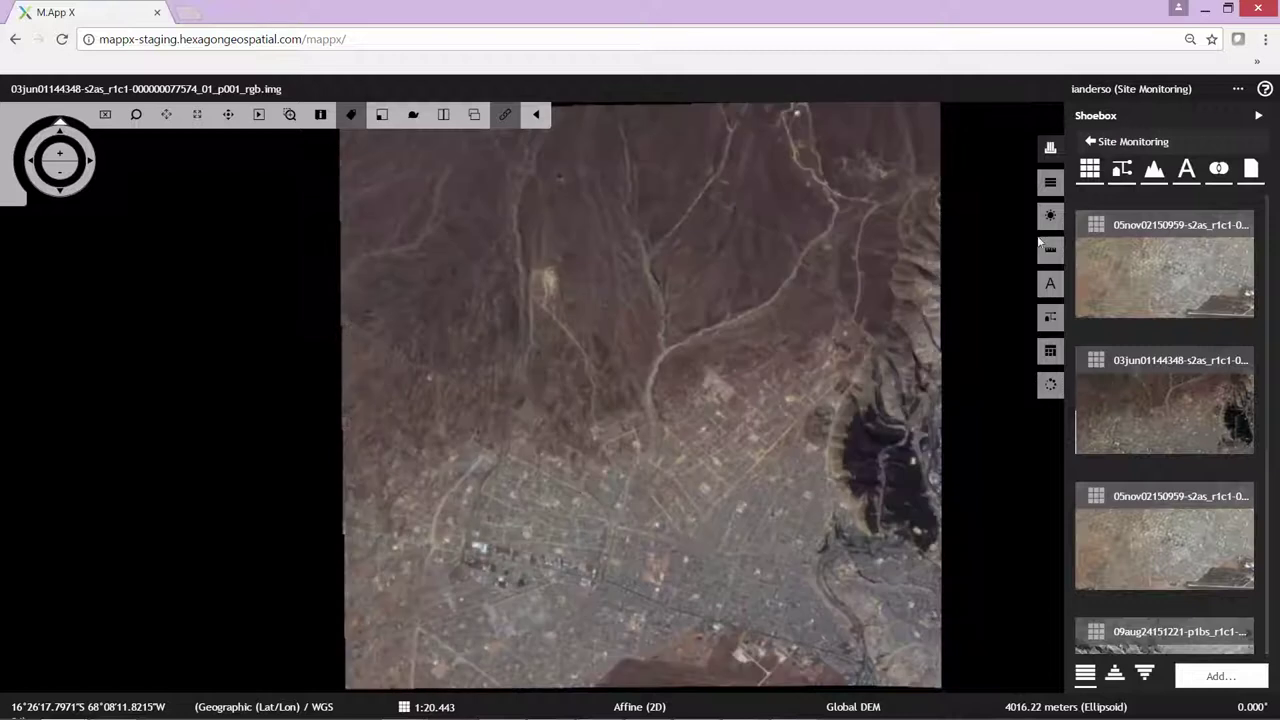
Overlay the last 09aug image in the Shoebox on the 03jun map.
click(1241, 360)
scroll(1165, 430, down, 3)
mouse_move(1157, 572)
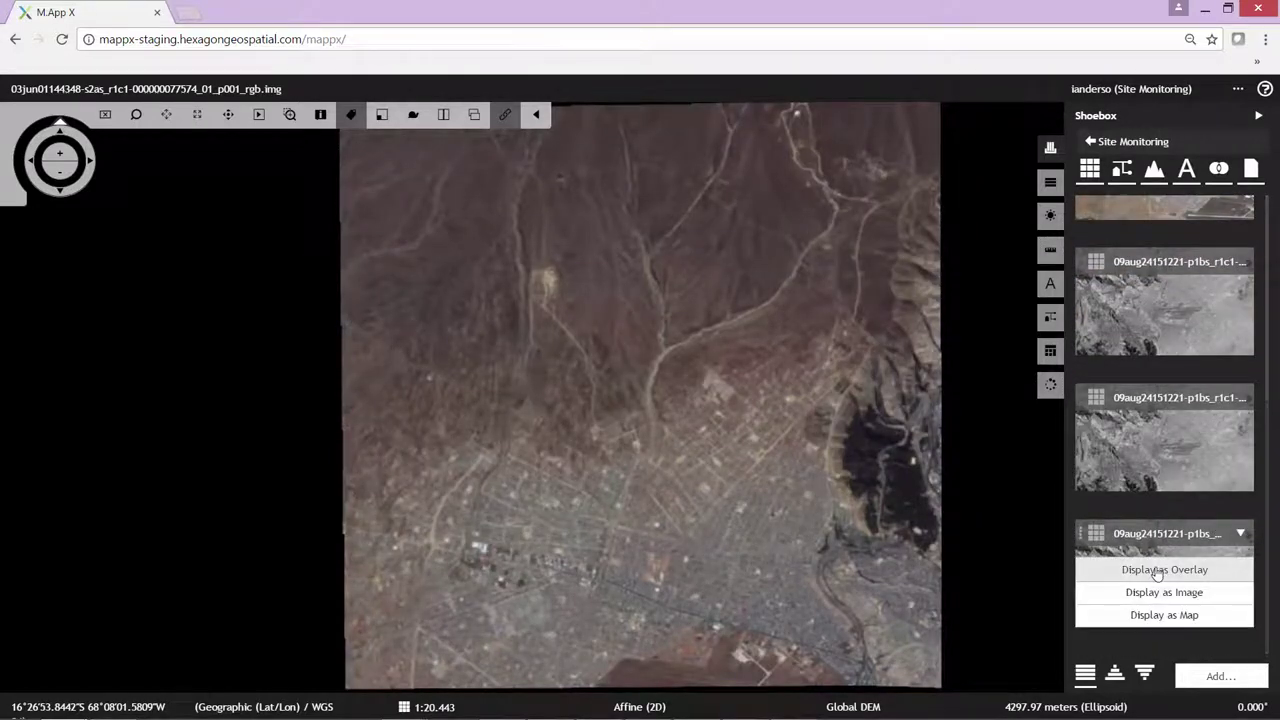
click(1157, 572)
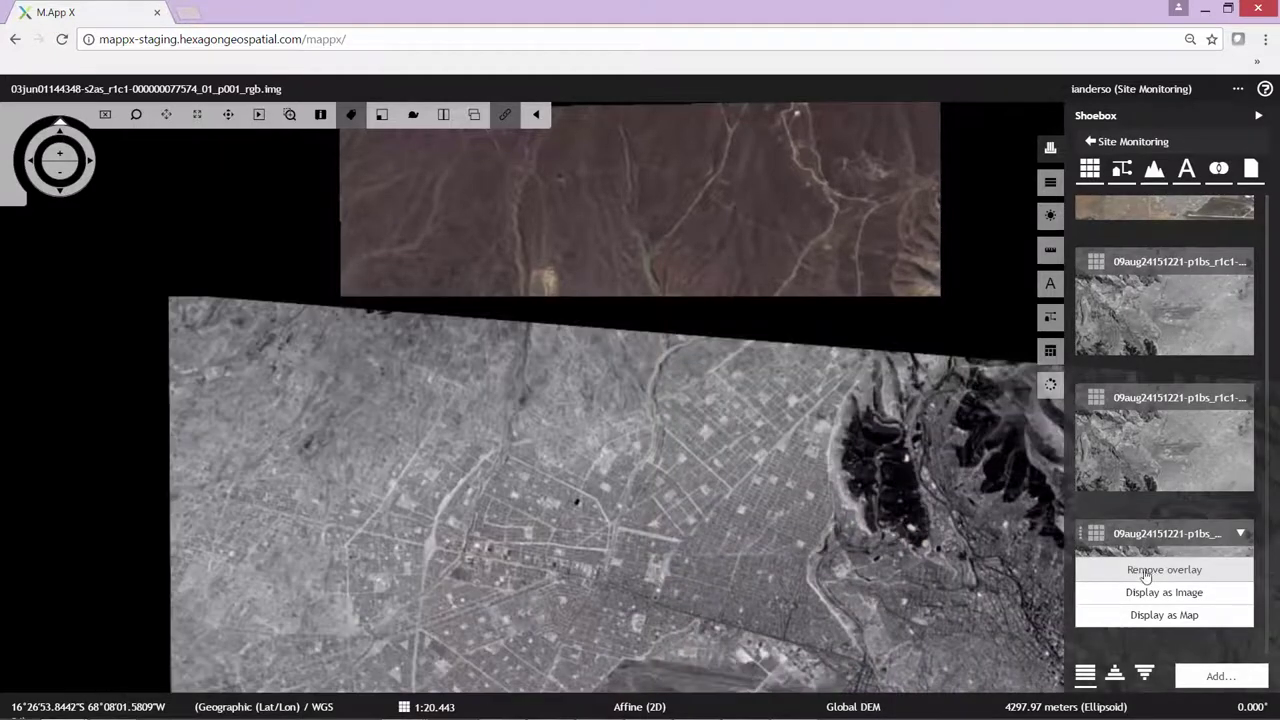
Compare the overlaid images around the airfield's parked aircraft and apron by fading the 09aug overlay to 0 and back to full opacity.
scroll(755, 654, up, 3)
drag(738, 677, 561, 394)
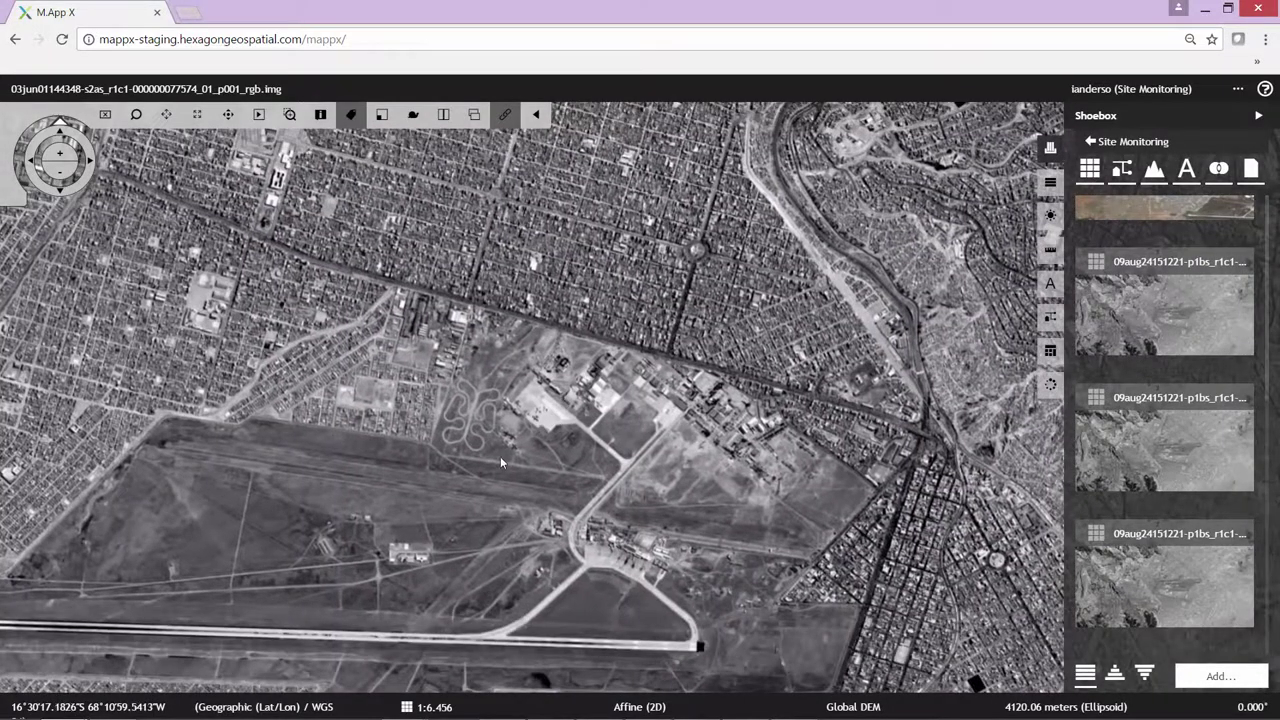
scroll(500, 455, up, 5)
drag(631, 356, 634, 529)
scroll(594, 505, up, 2)
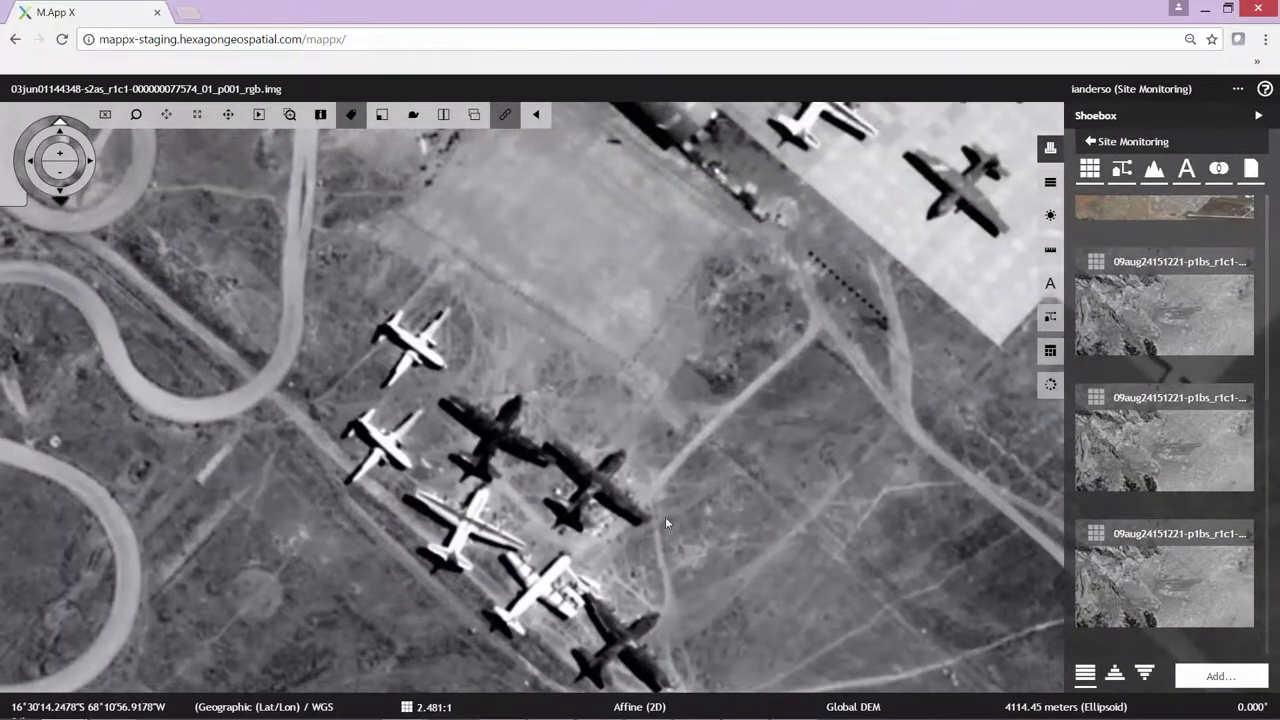
scroll(688, 519, down, 2)
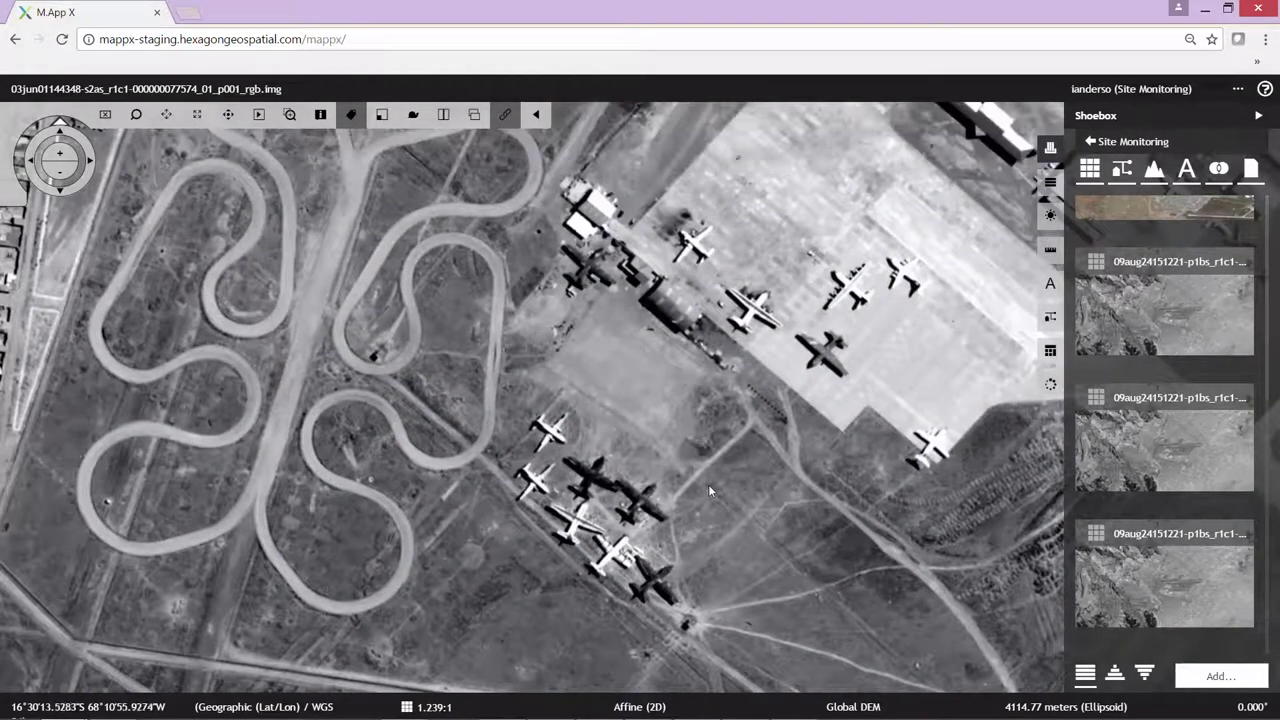
drag(693, 488, 660, 486)
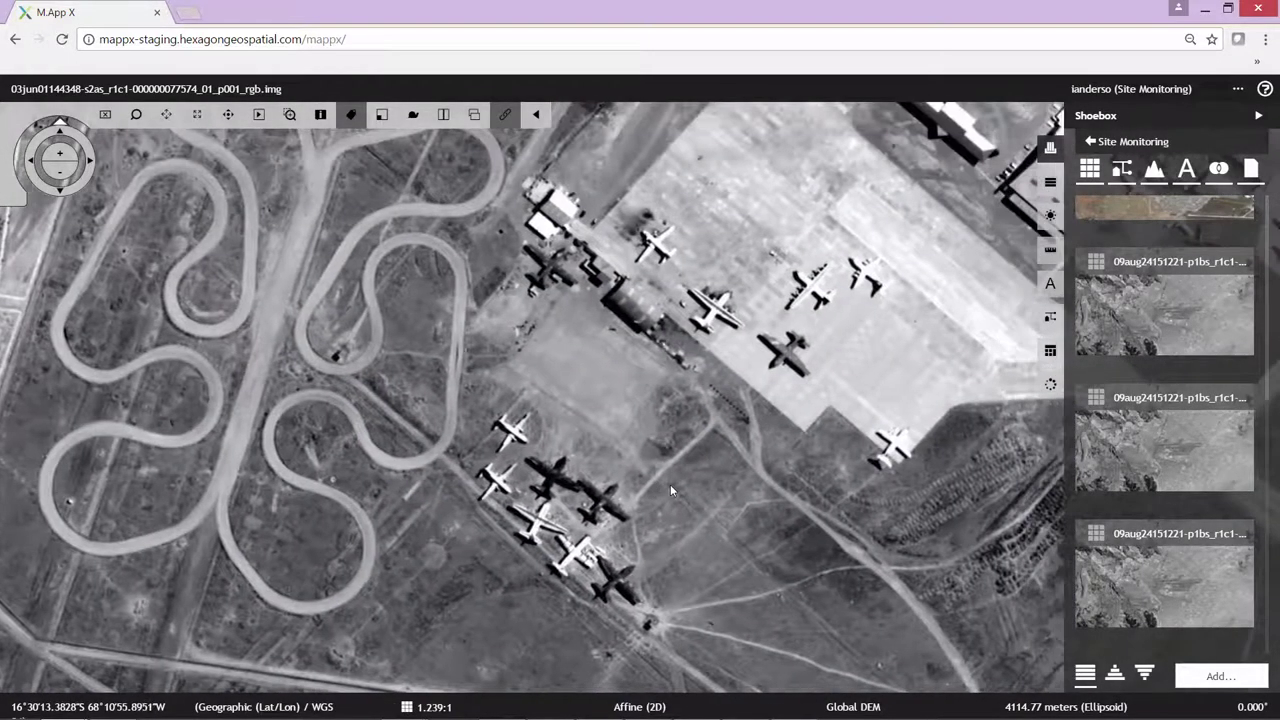
click(1050, 184)
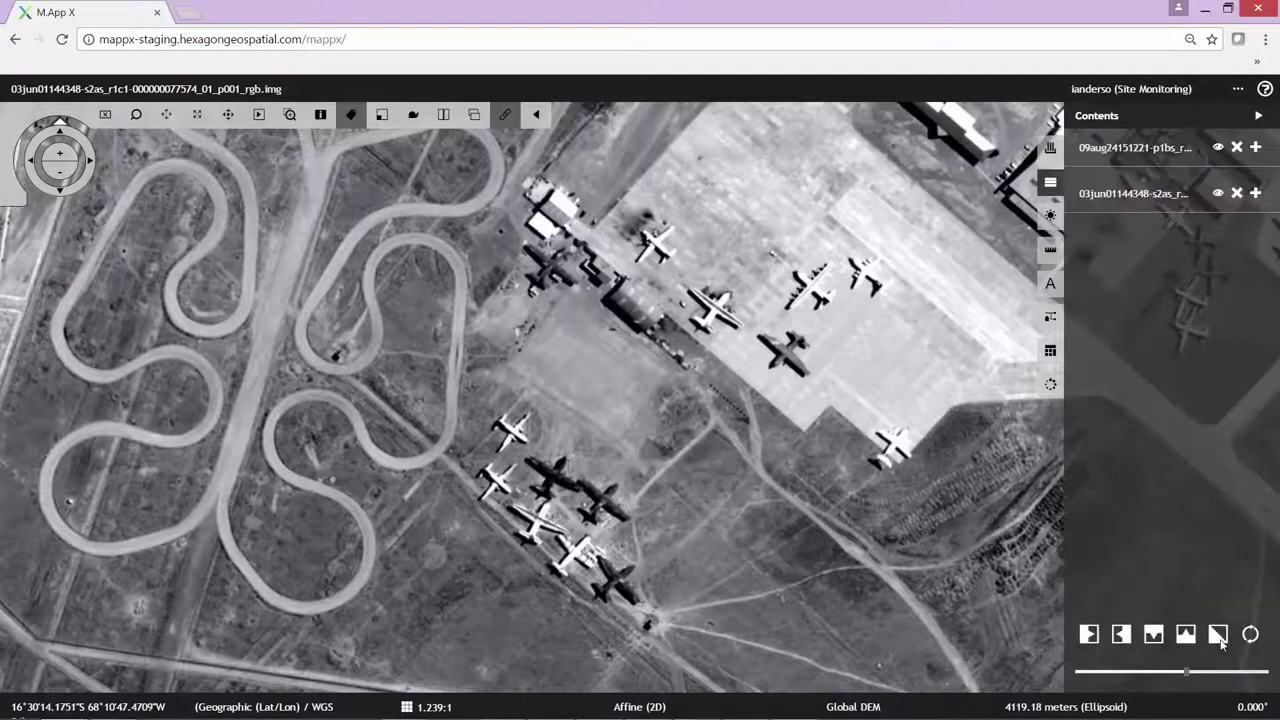
click(1217, 636)
mouse_move(1170, 680)
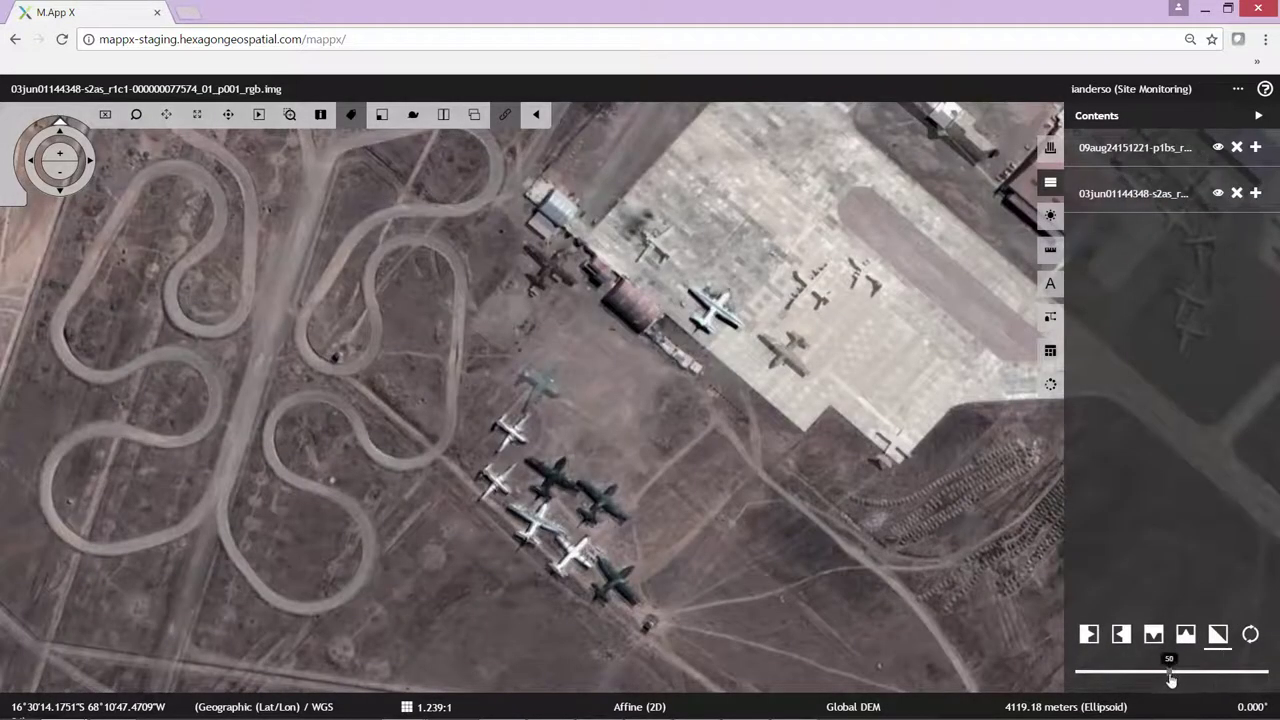
drag(1170, 680, 1076, 684)
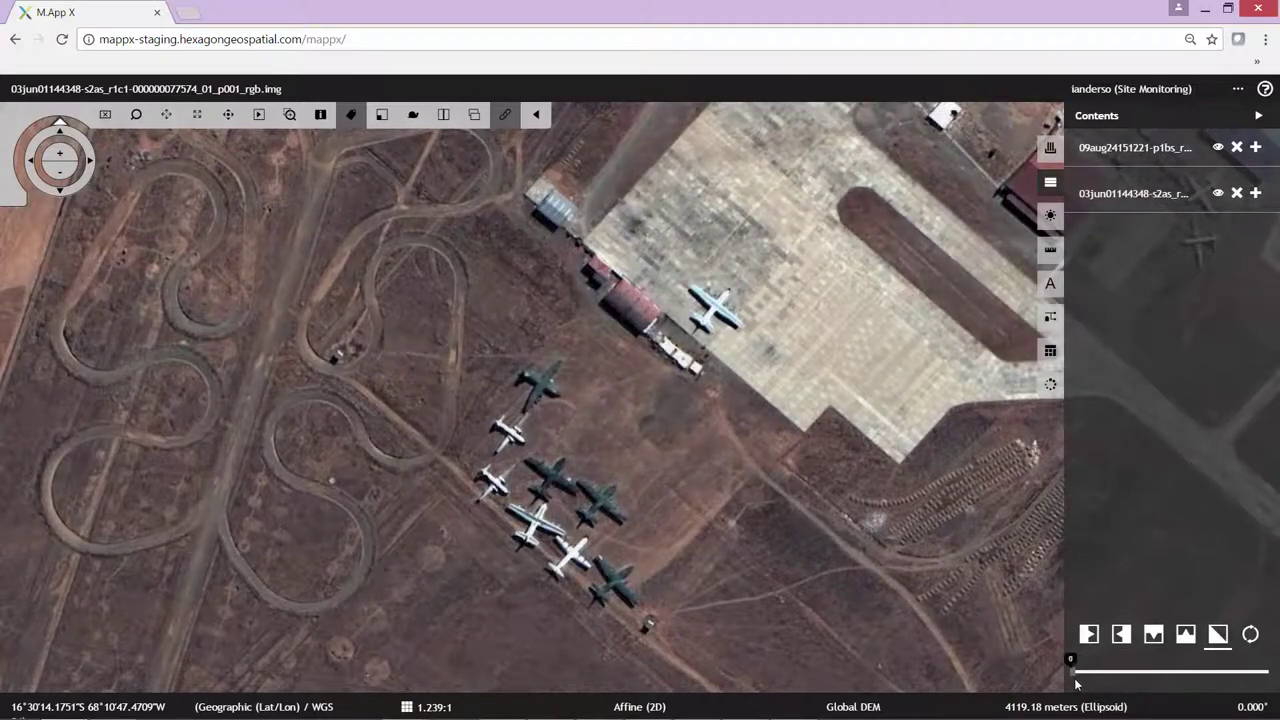
drag(1076, 683, 1266, 672)
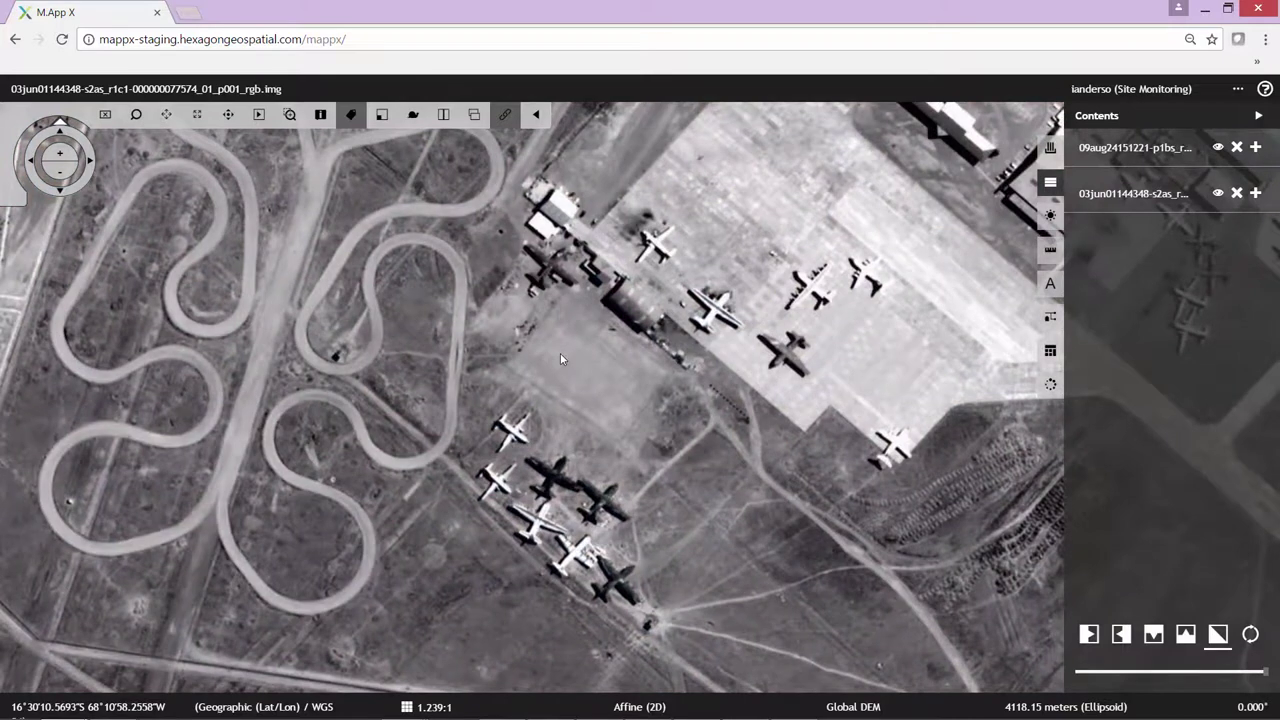
Examine changes around the hangars beside the apron at closer range, fading the 09aug overlay fully out and back in.
scroll(560, 353, up, 1)
drag(569, 312, 555, 392)
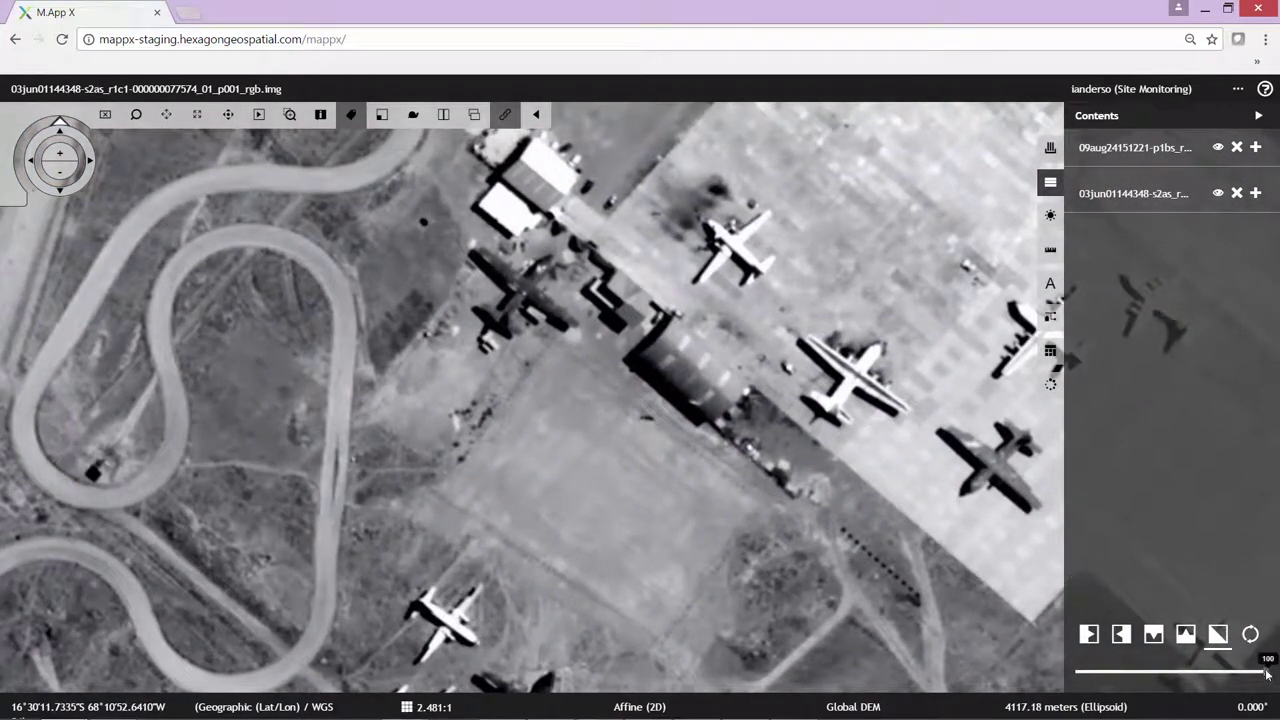
drag(1264, 672, 1072, 685)
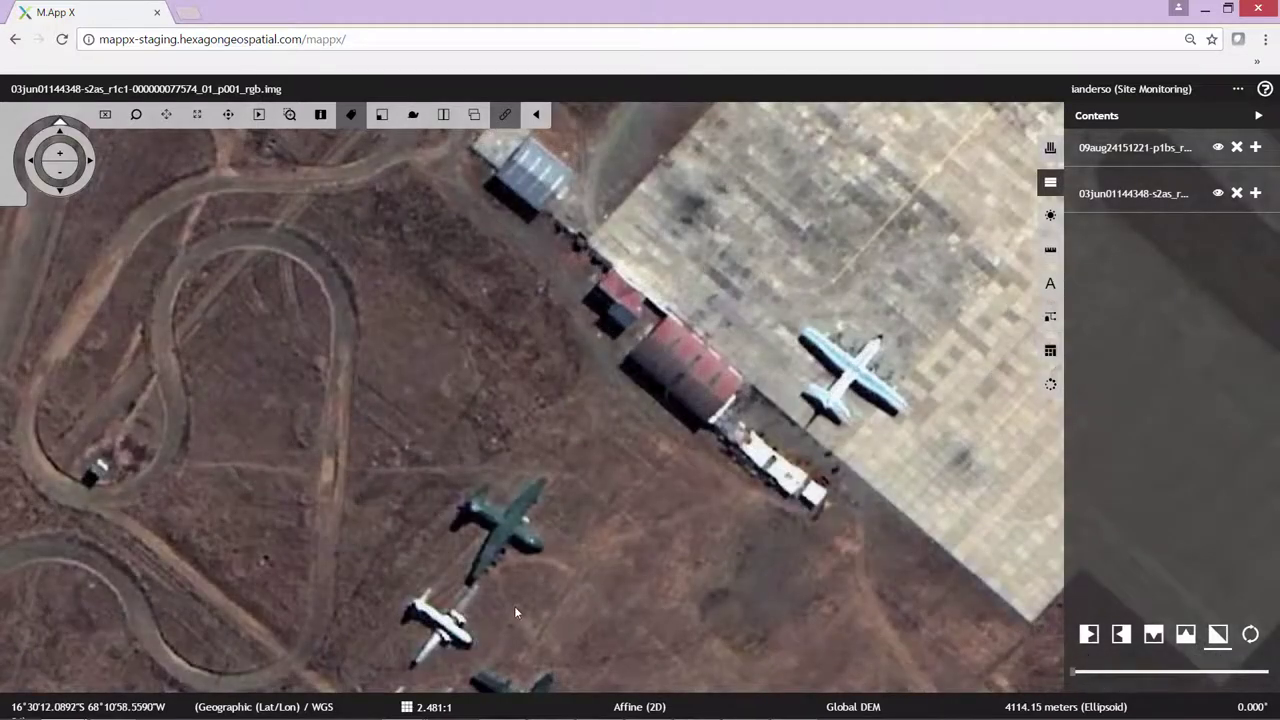
mouse_move(1094, 677)
drag(1094, 677, 1263, 672)
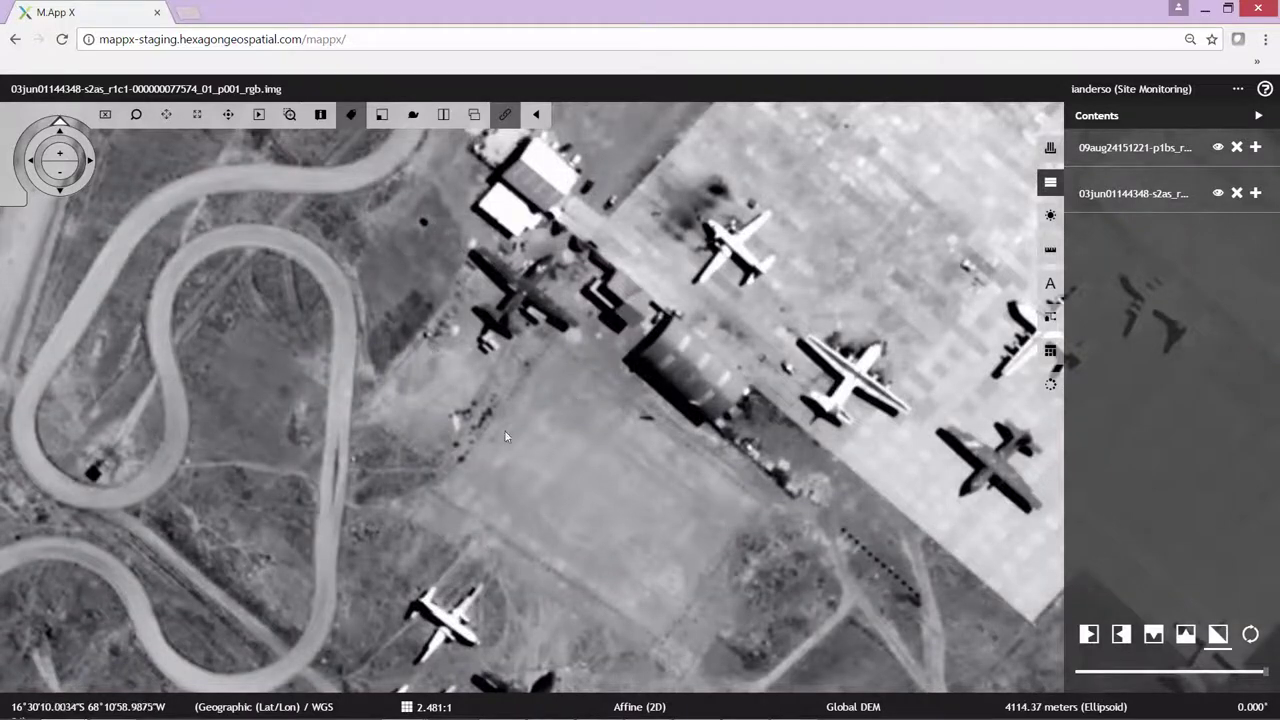
mouse_move(1256, 682)
mouse_move(1256, 682)
mouse_down()
mouse_move(1078, 681)
mouse_move(1274, 681)
mouse_up()
drag(595, 448, 607, 462)
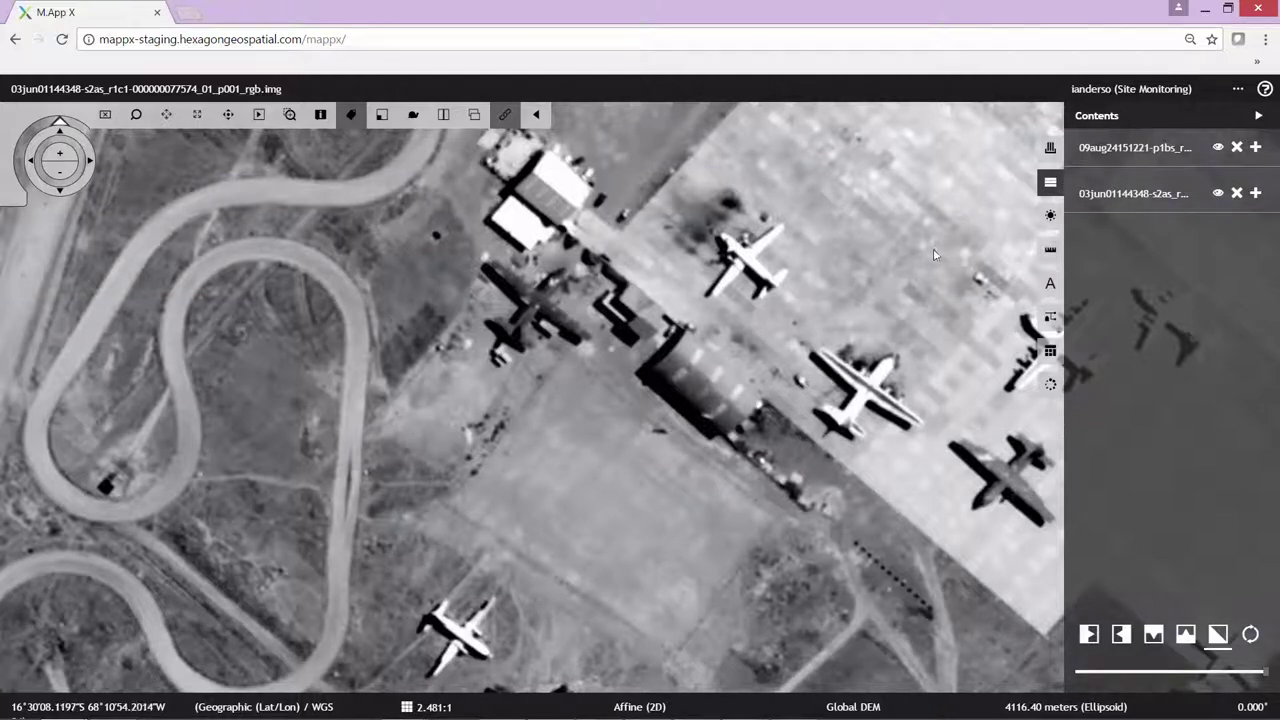
Set up a polygon annotation with a green #00ff00 outline of width 4 and a fully transparent fill.
click(1049, 284)
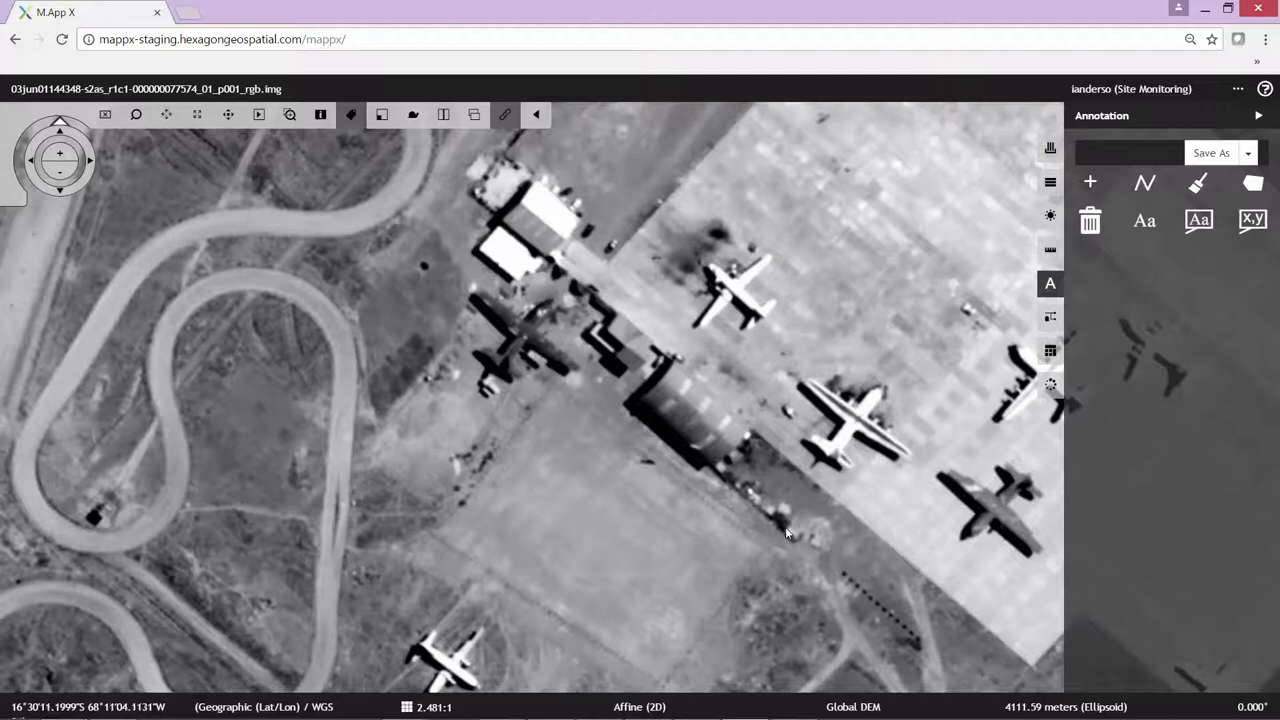
click(1254, 184)
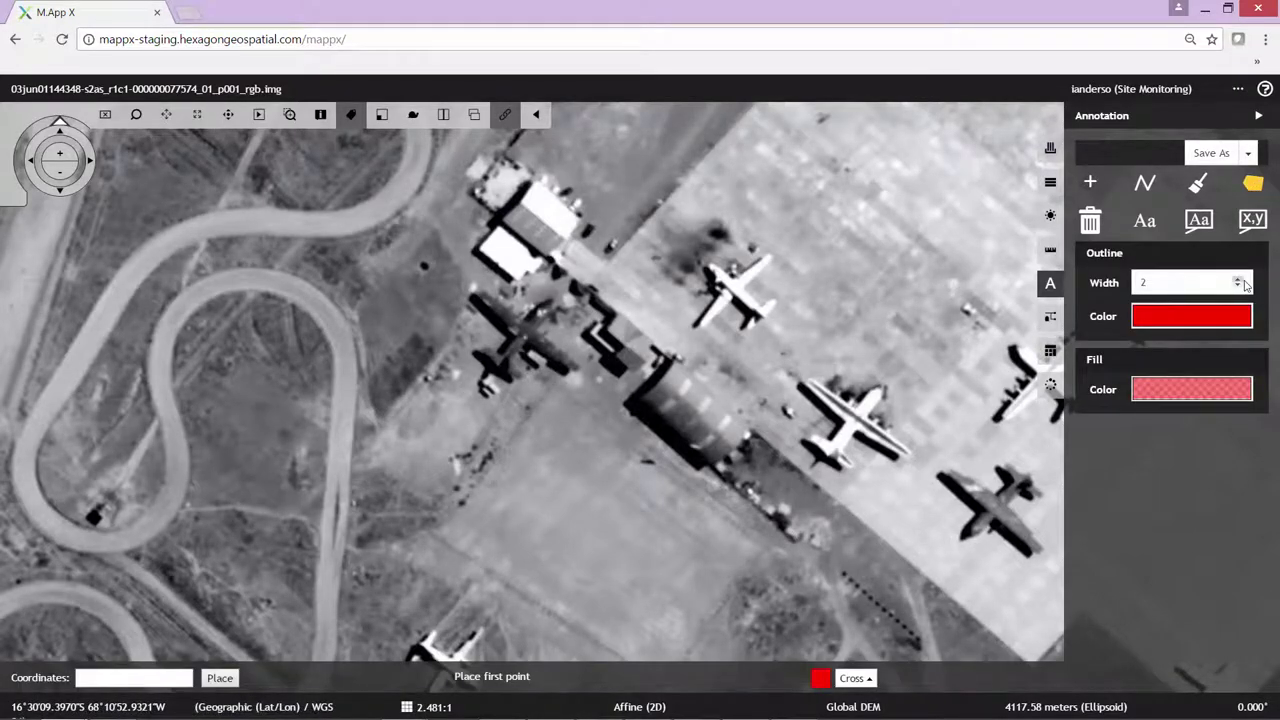
click(1206, 326)
click(1029, 362)
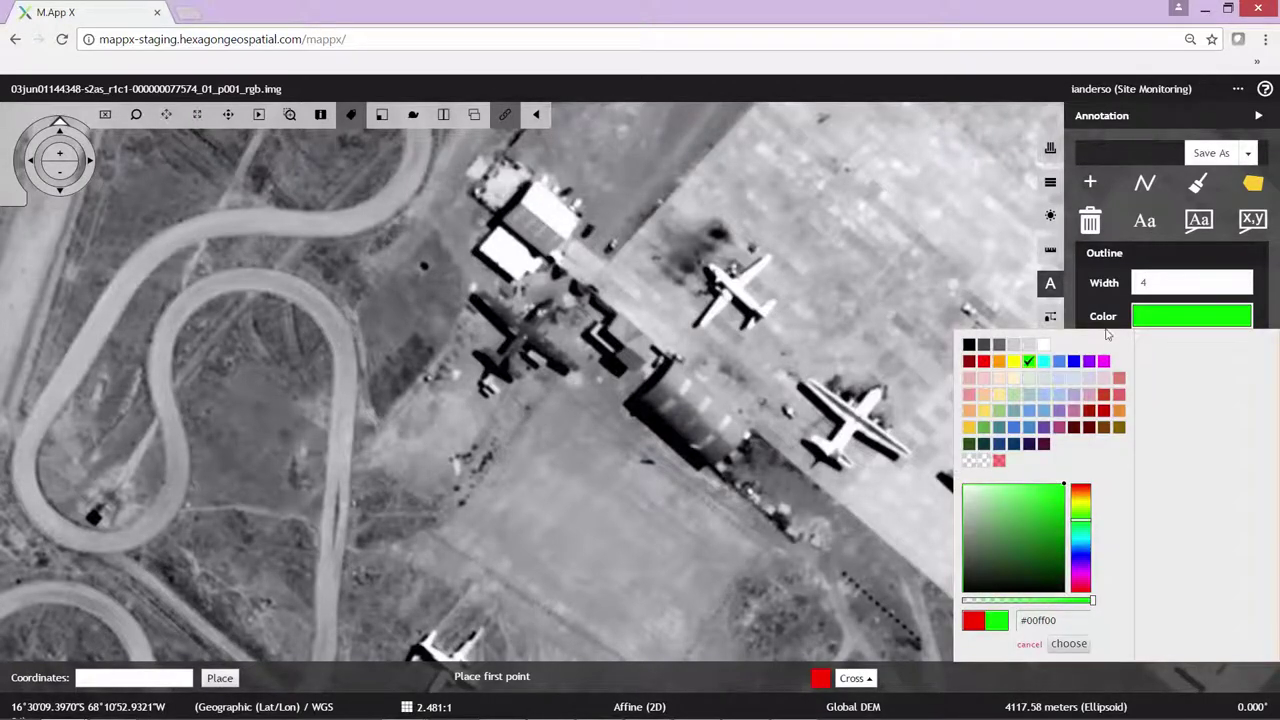
click(1075, 645)
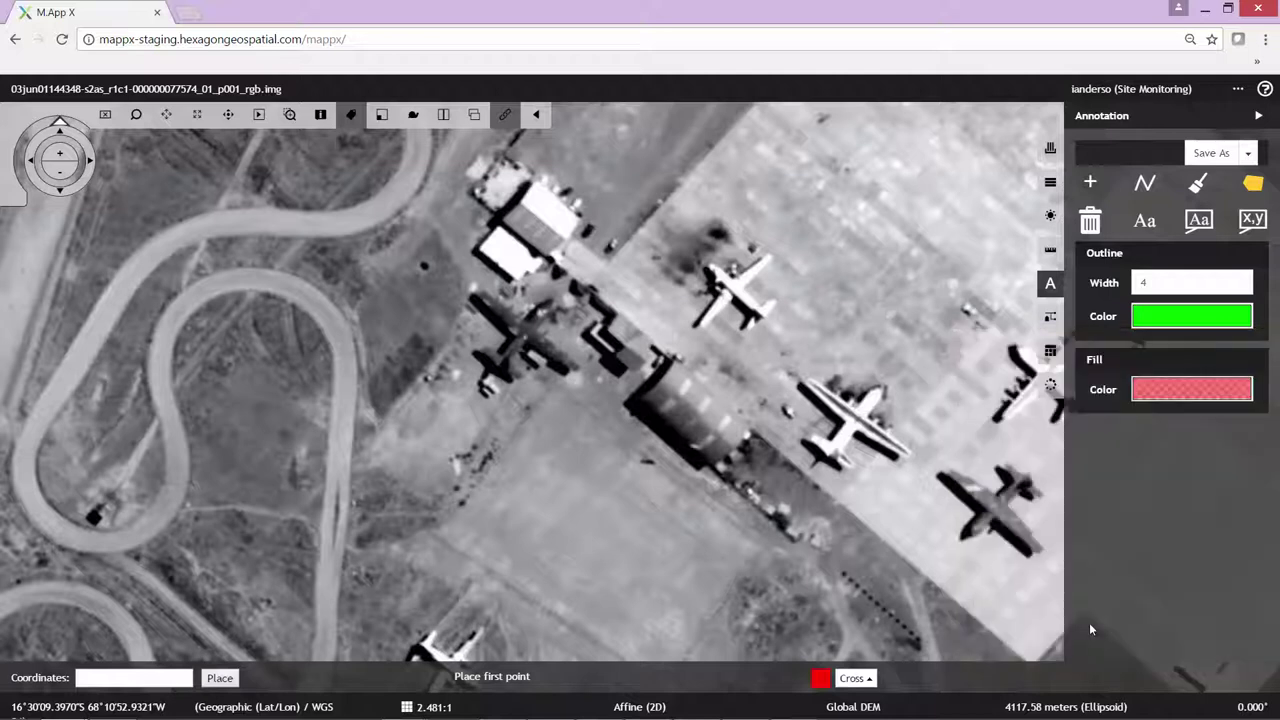
click(1184, 399)
drag(1030, 677, 950, 678)
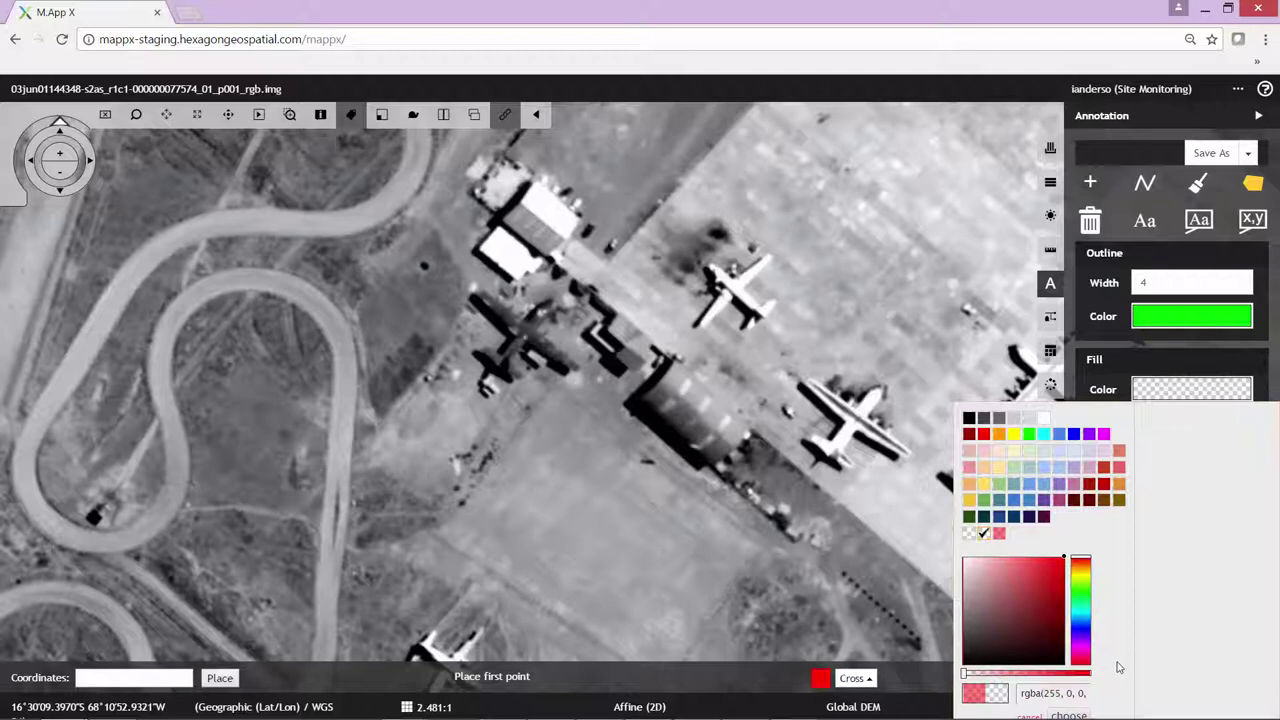
click(1081, 713)
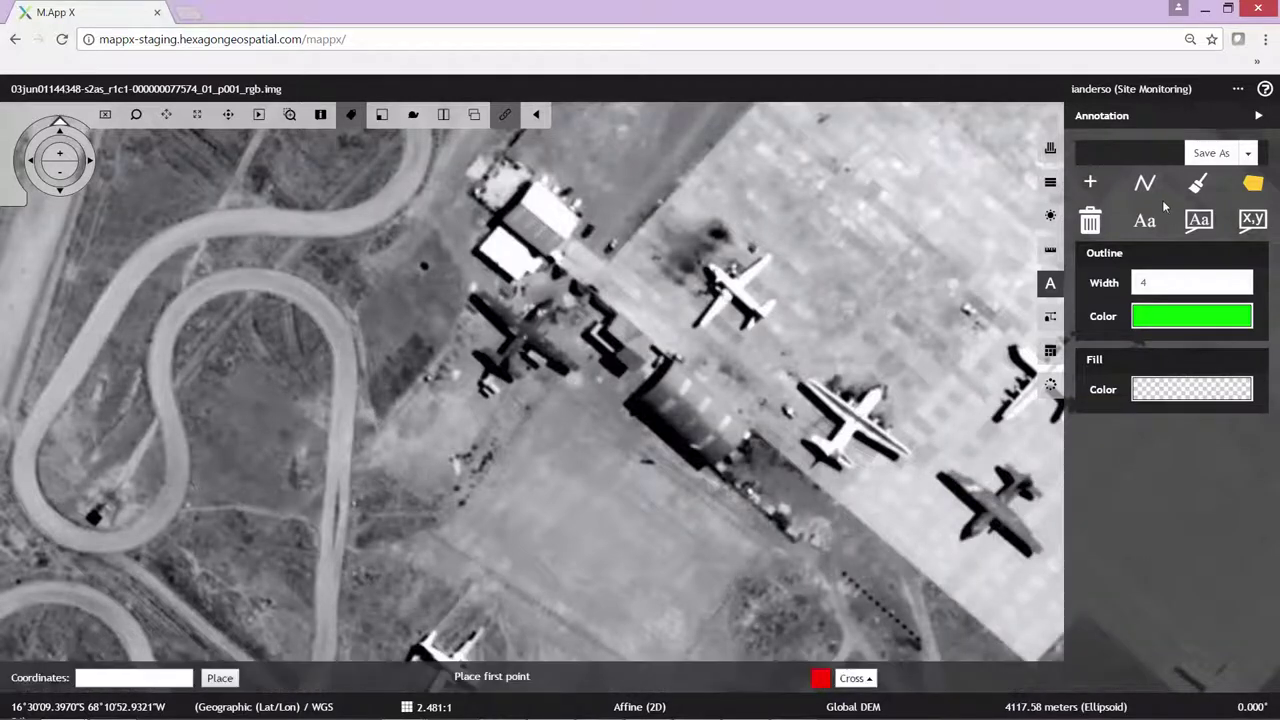
Draw an upright rectangular polygon around the white-roofed buildings, the dark aircraft and the open ground southwest of the apron.
click(391, 153)
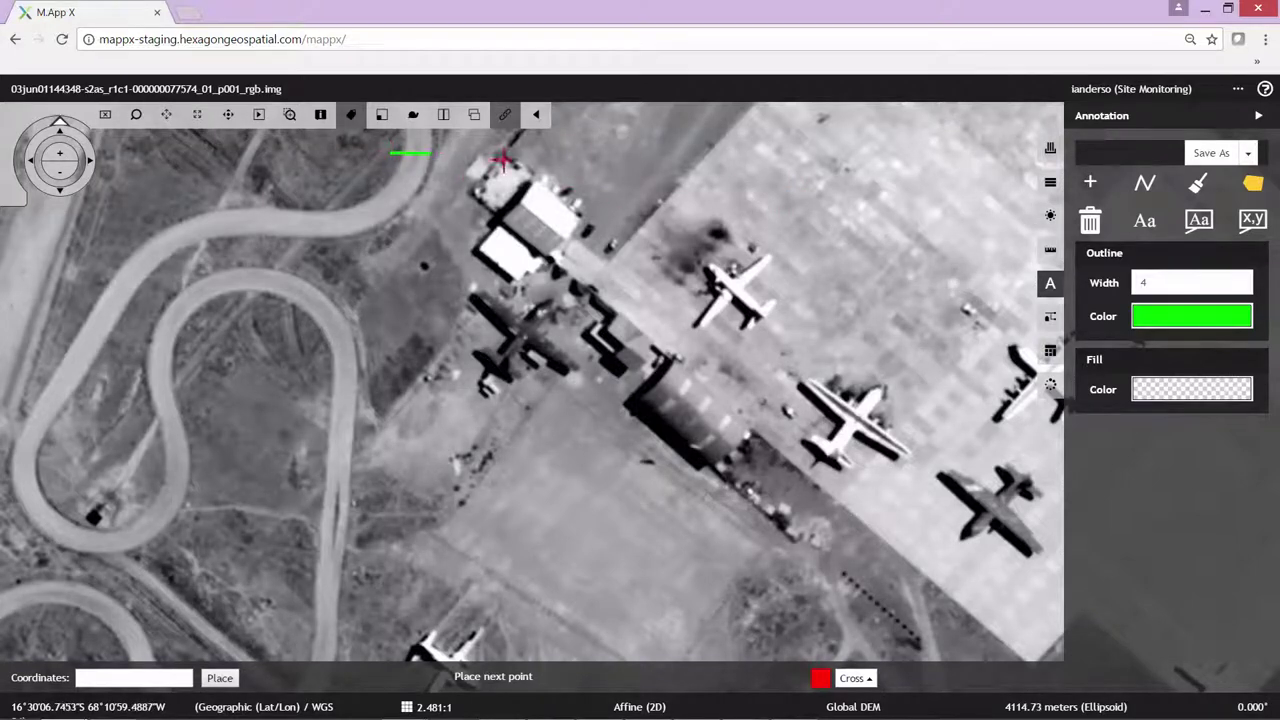
click(655, 152)
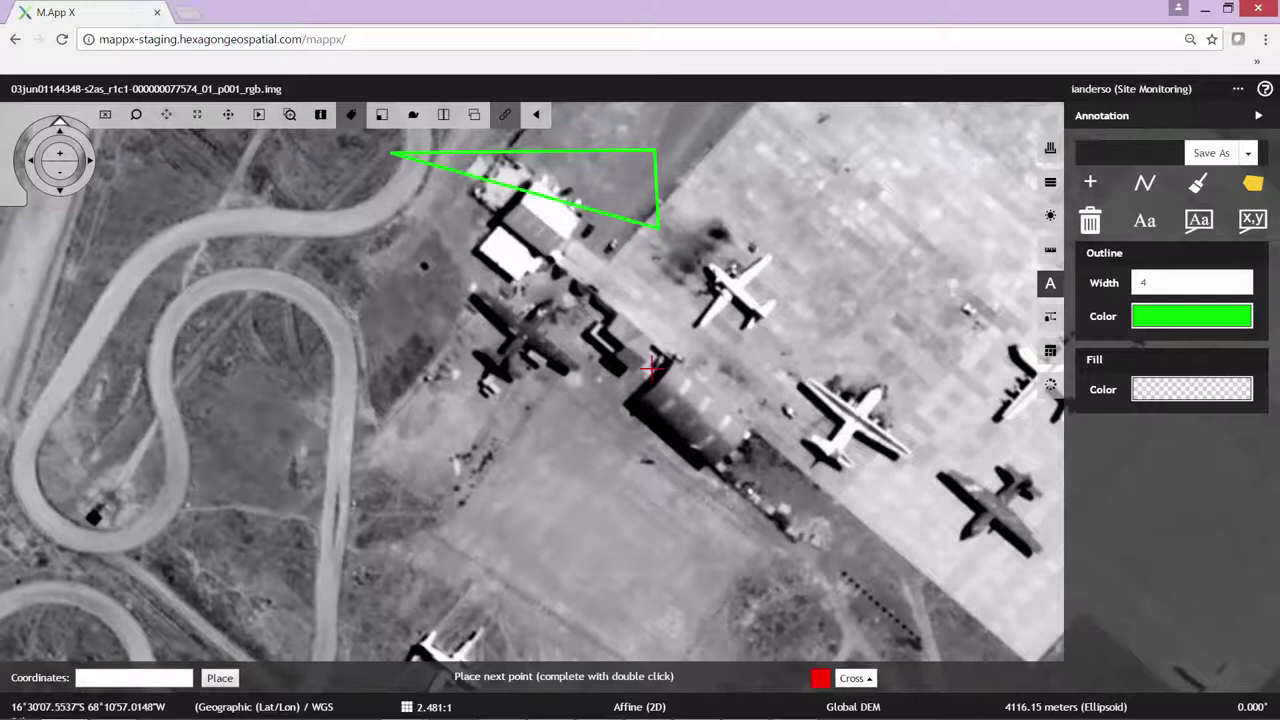
click(660, 643)
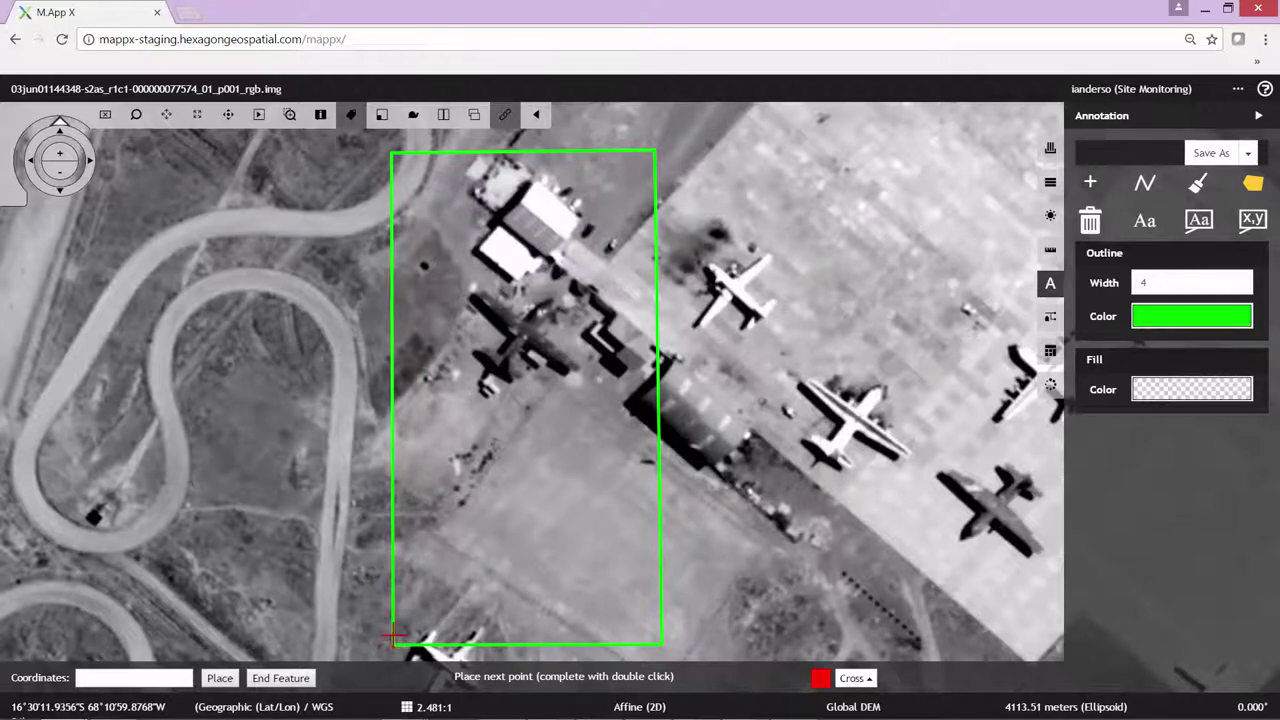
double_click(393, 577)
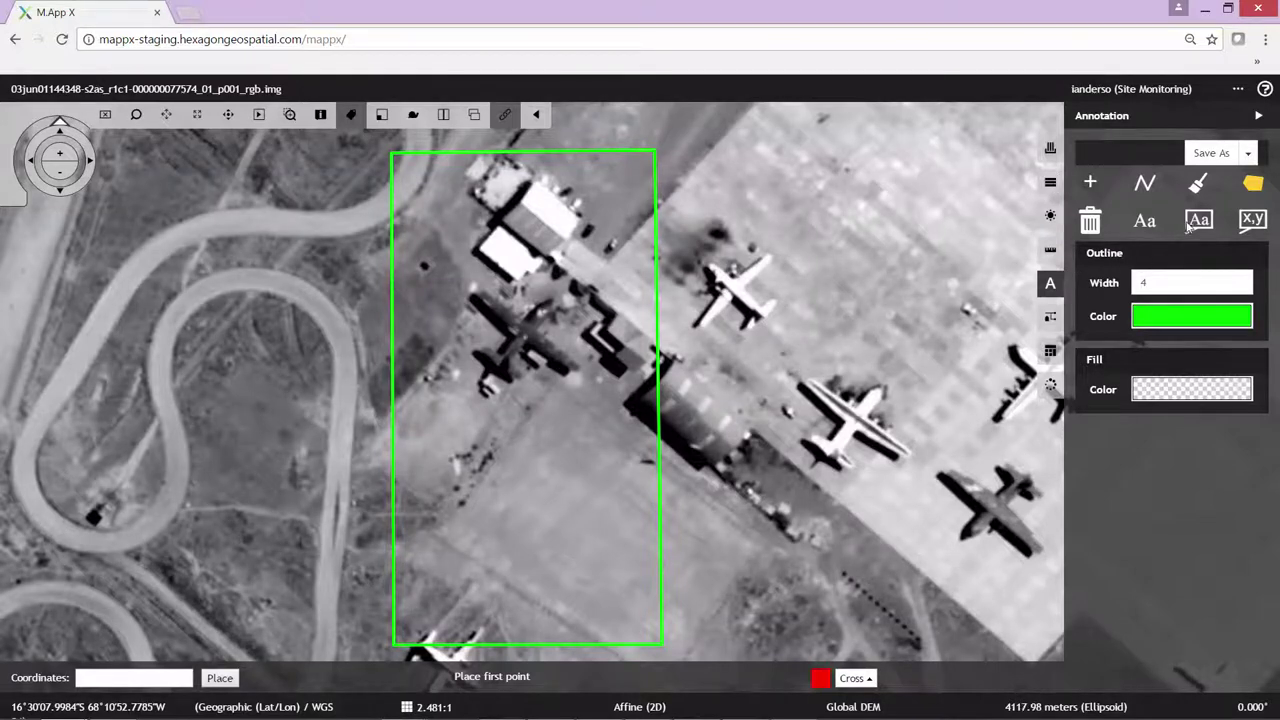
Set up a text annotation with white #ffffff lettering, size 28 px and the Arial font.
click(1146, 222)
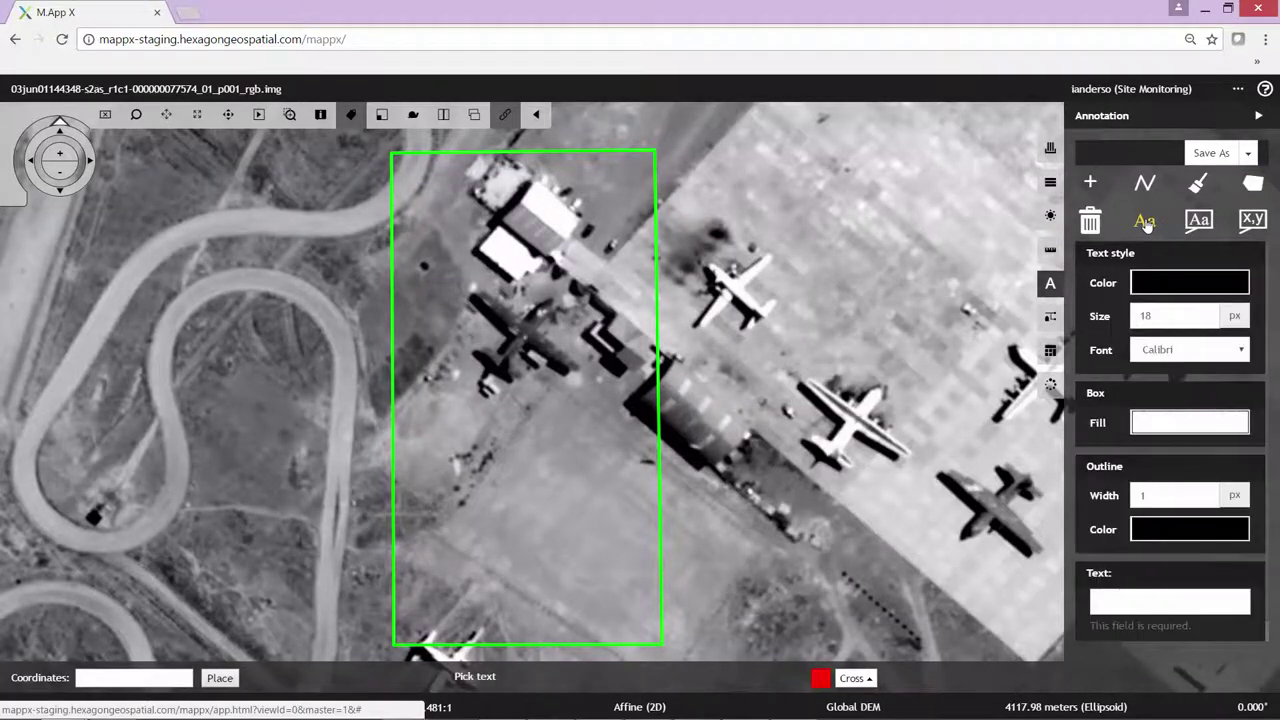
click(1197, 285)
click(1044, 311)
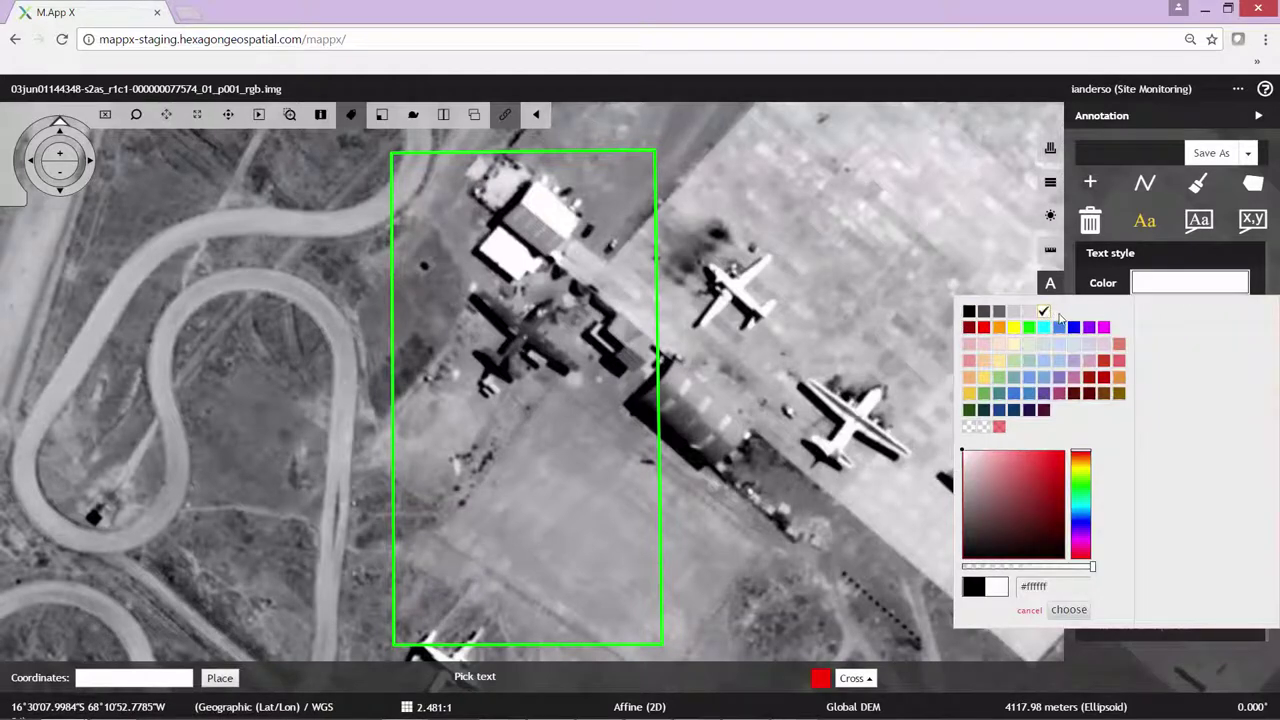
click(1068, 610)
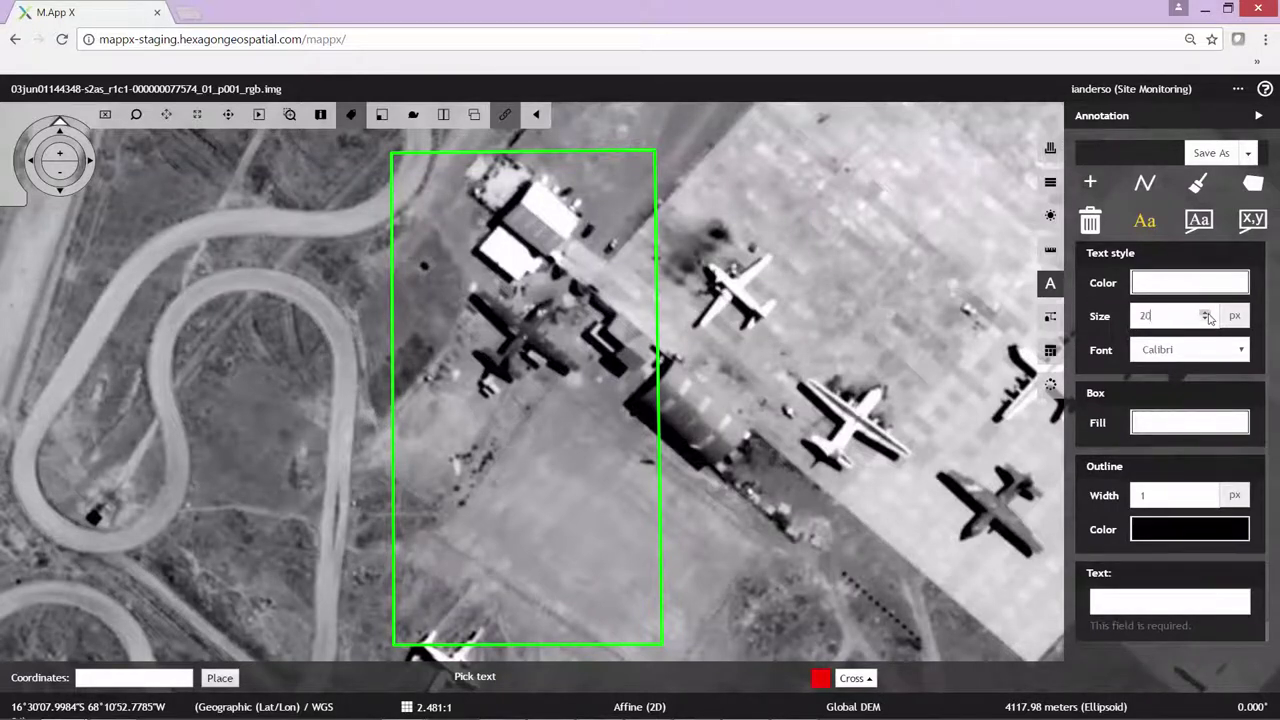
click(1206, 312)
click(1206, 312)
click(1206, 312)
click(1206, 312)
click(1206, 312)
click(1201, 357)
click(1160, 368)
Give the text annotation's box a dark grey fill.
click(1161, 430)
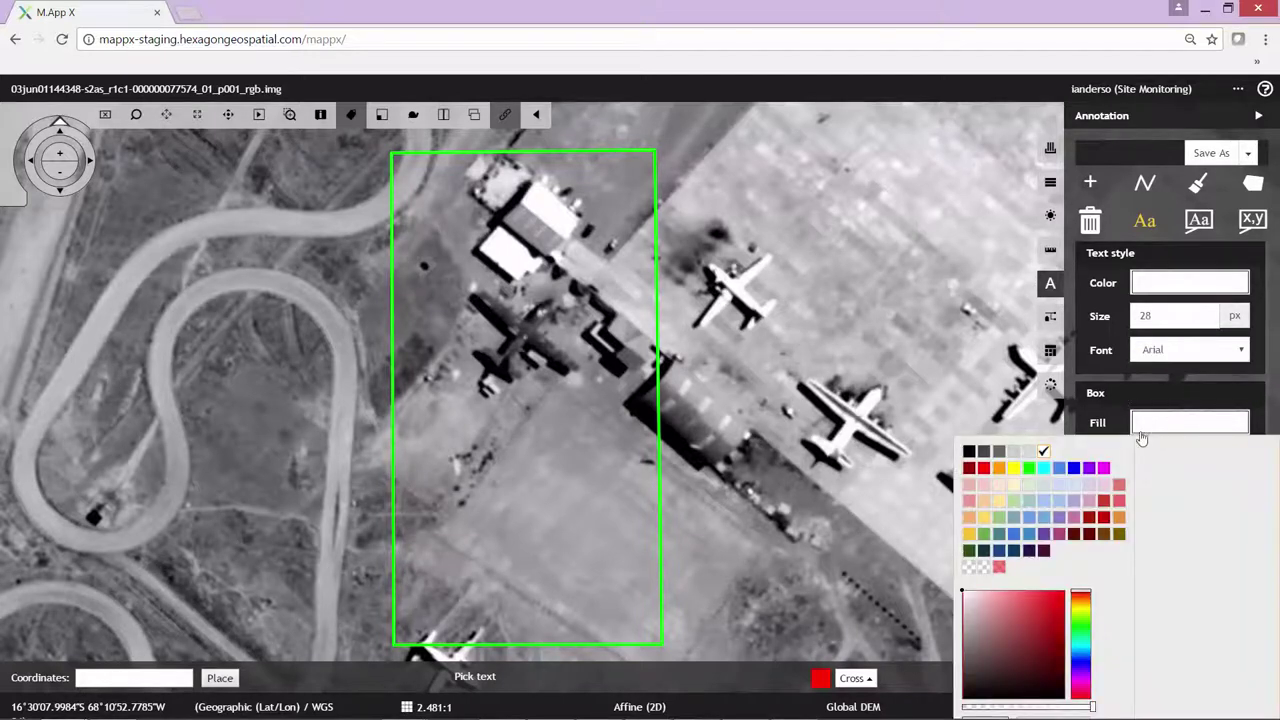
click(984, 451)
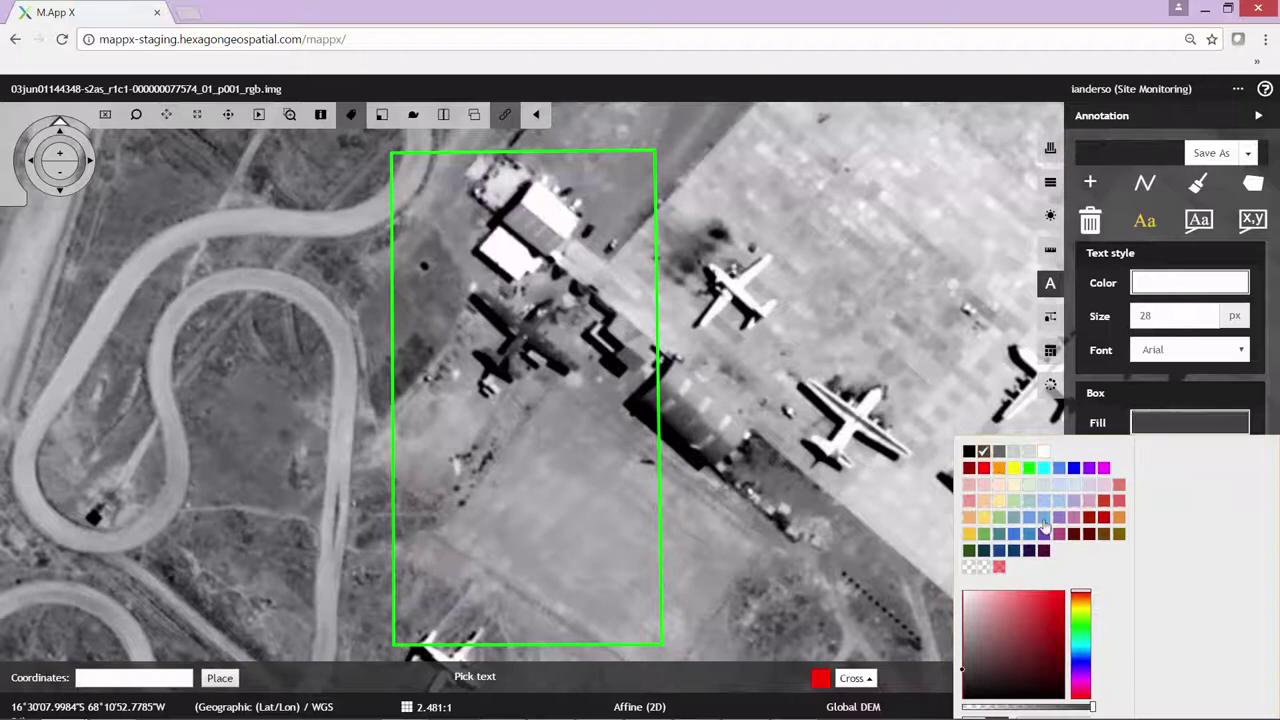
click(1236, 434)
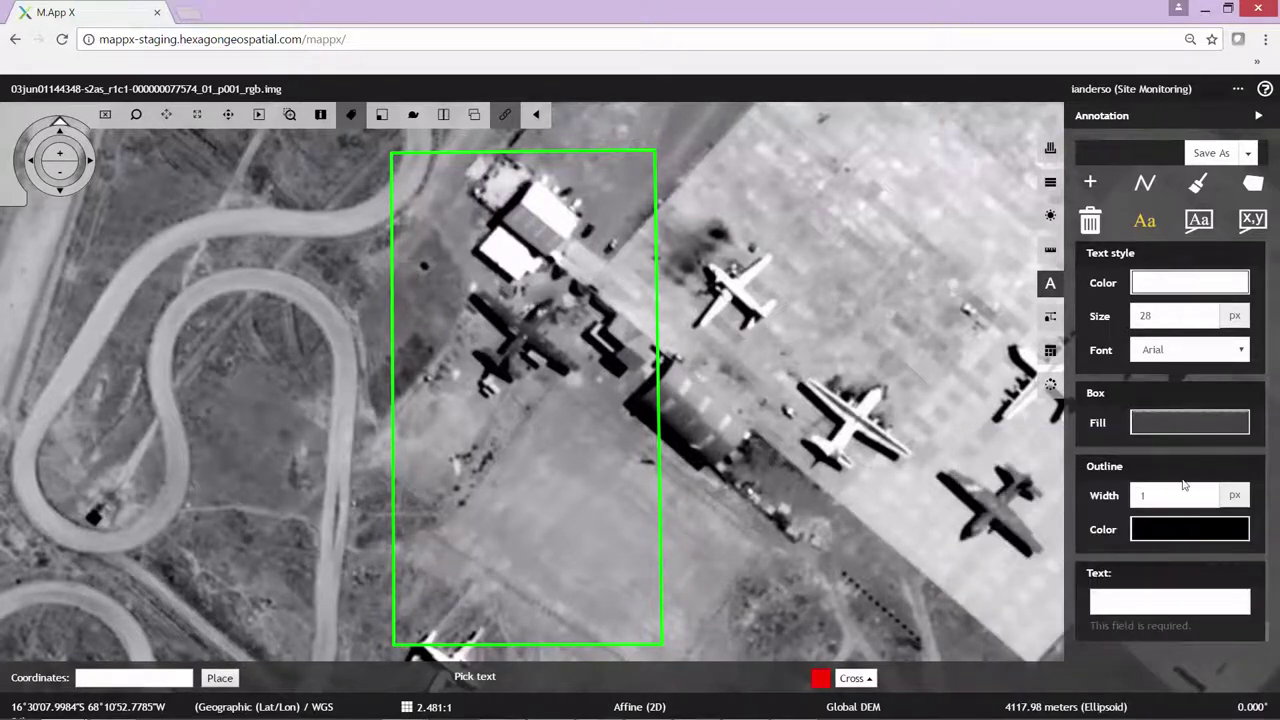
Place the label "Aircraft Activity" on the open ground inside the road loop west of the green rectangle.
click(1121, 601)
text(Aircraft Activity)
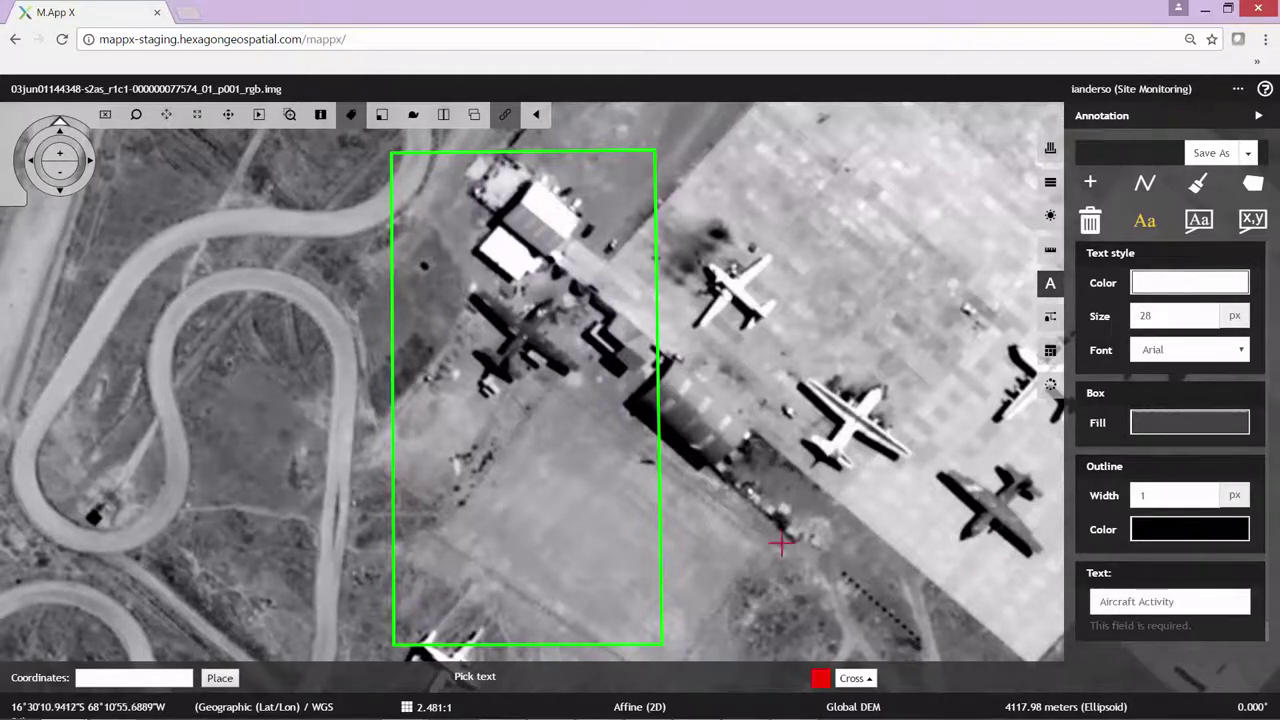
click(264, 376)
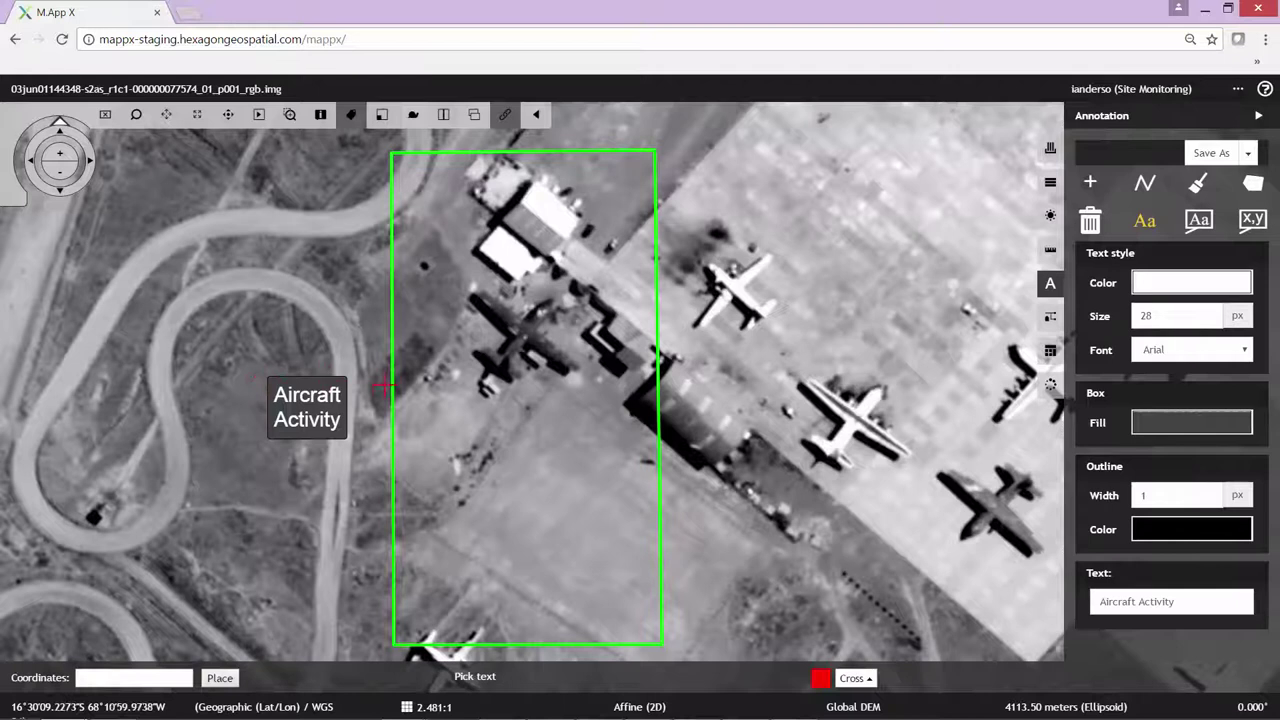
click(1138, 223)
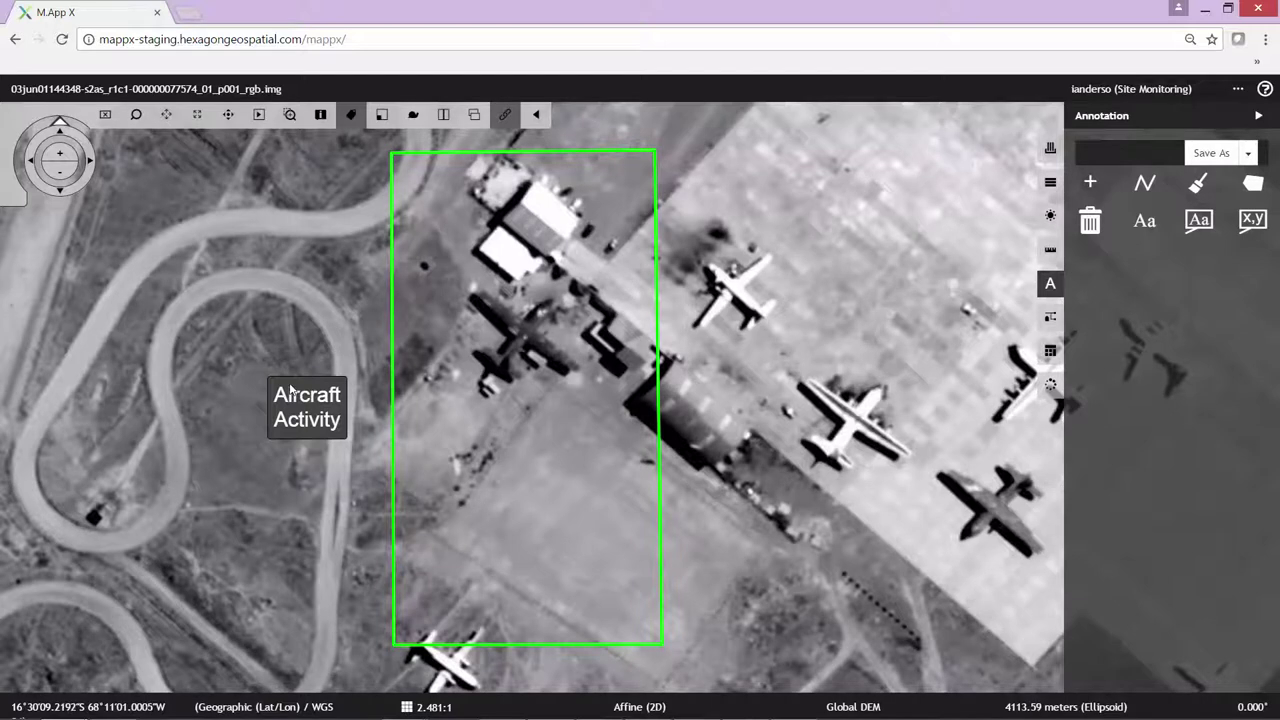
drag(298, 381, 440, 372)
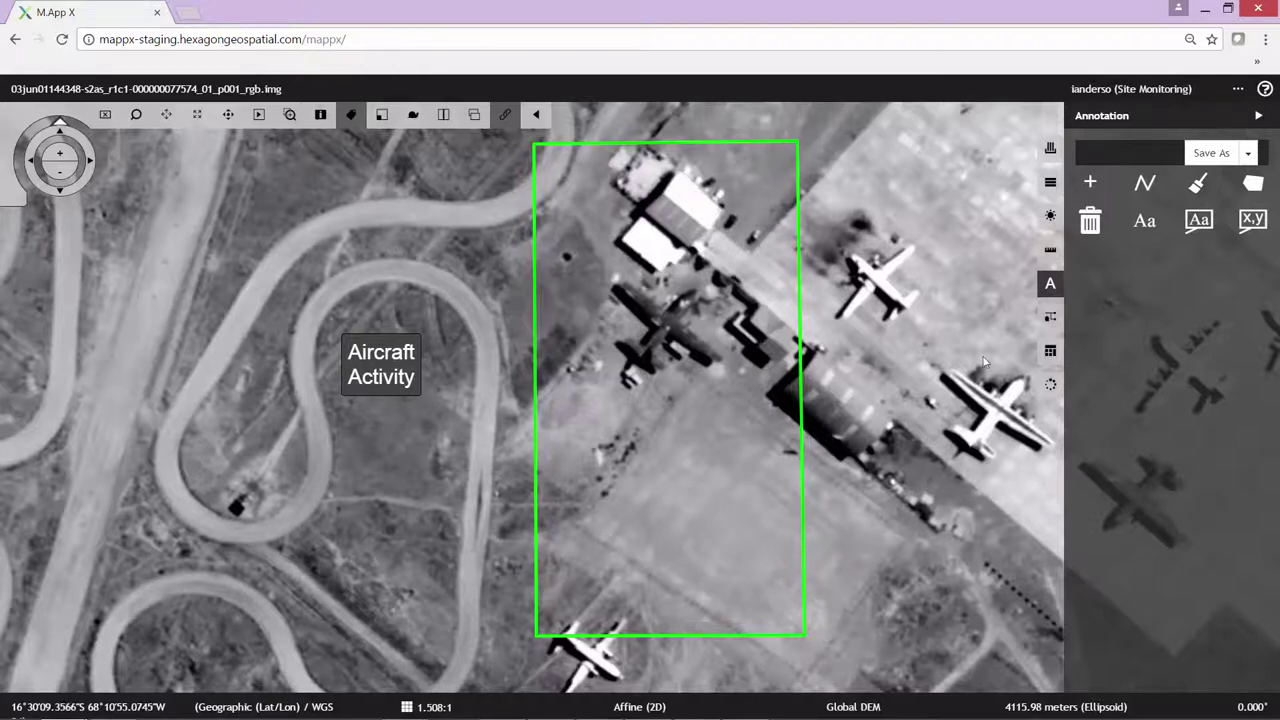
Create a report of the annotated view and reposition its map to bring more of the apron's parked aircraft into the frame.
click(1238, 89)
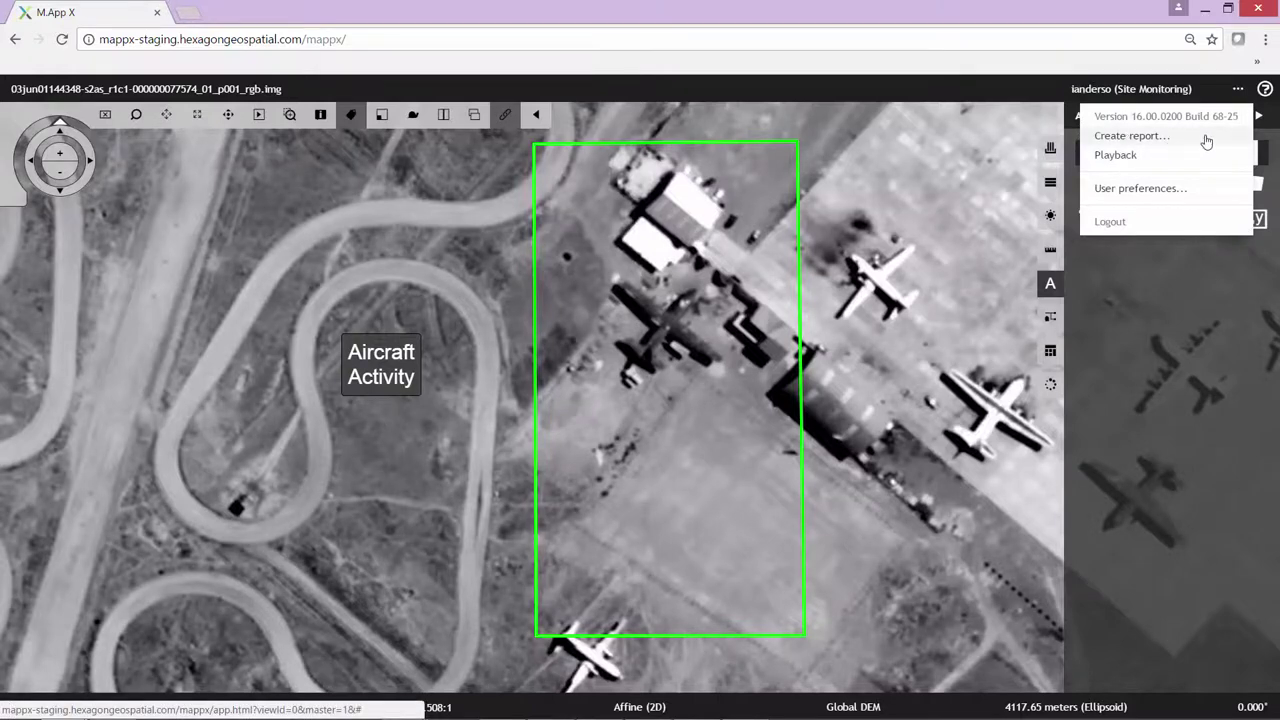
click(1131, 136)
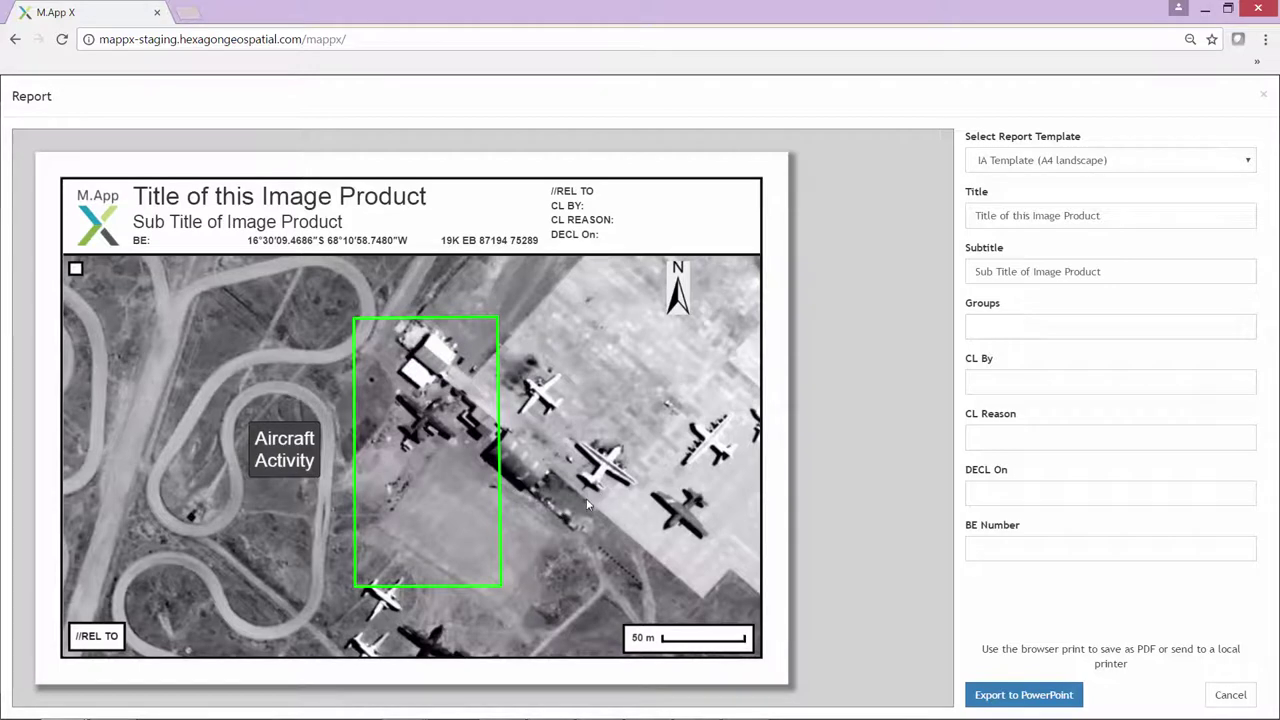
drag(585, 508, 532, 438)
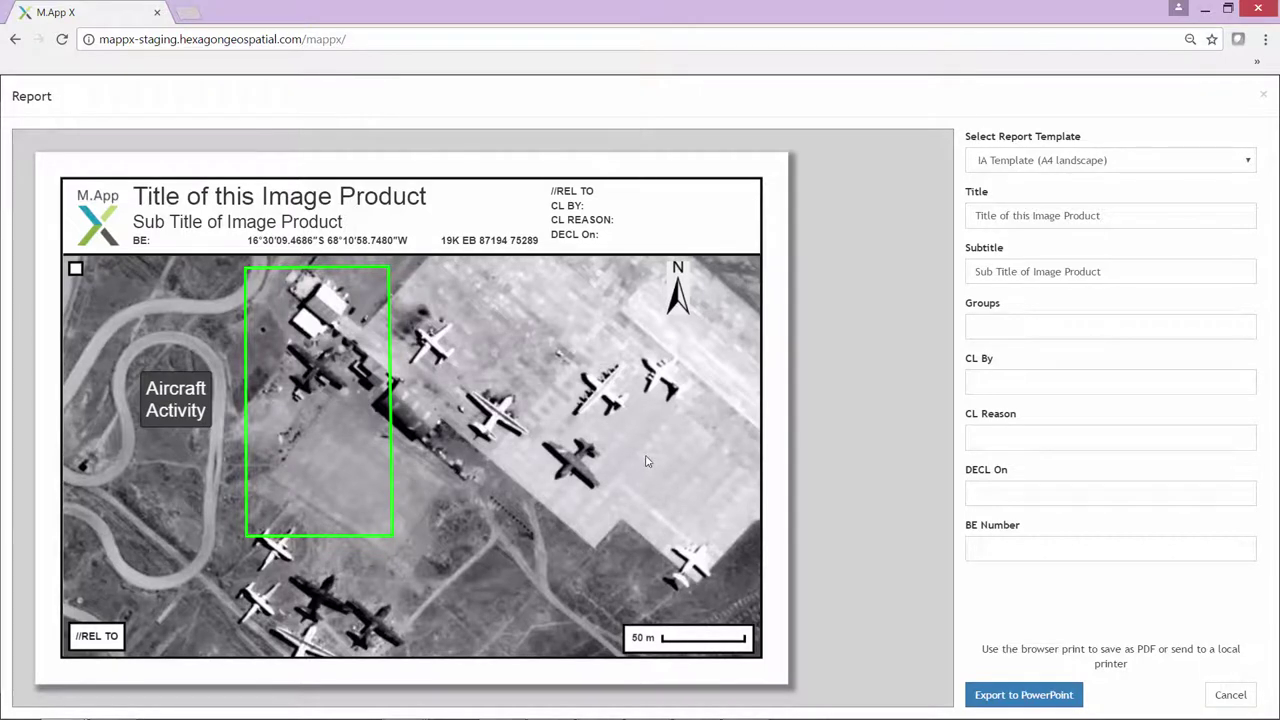
Title the report "Cargo Aircraft Activity" and set its subtitle to "Previously decommissioned aircraft moved".
triple_click(1097, 216)
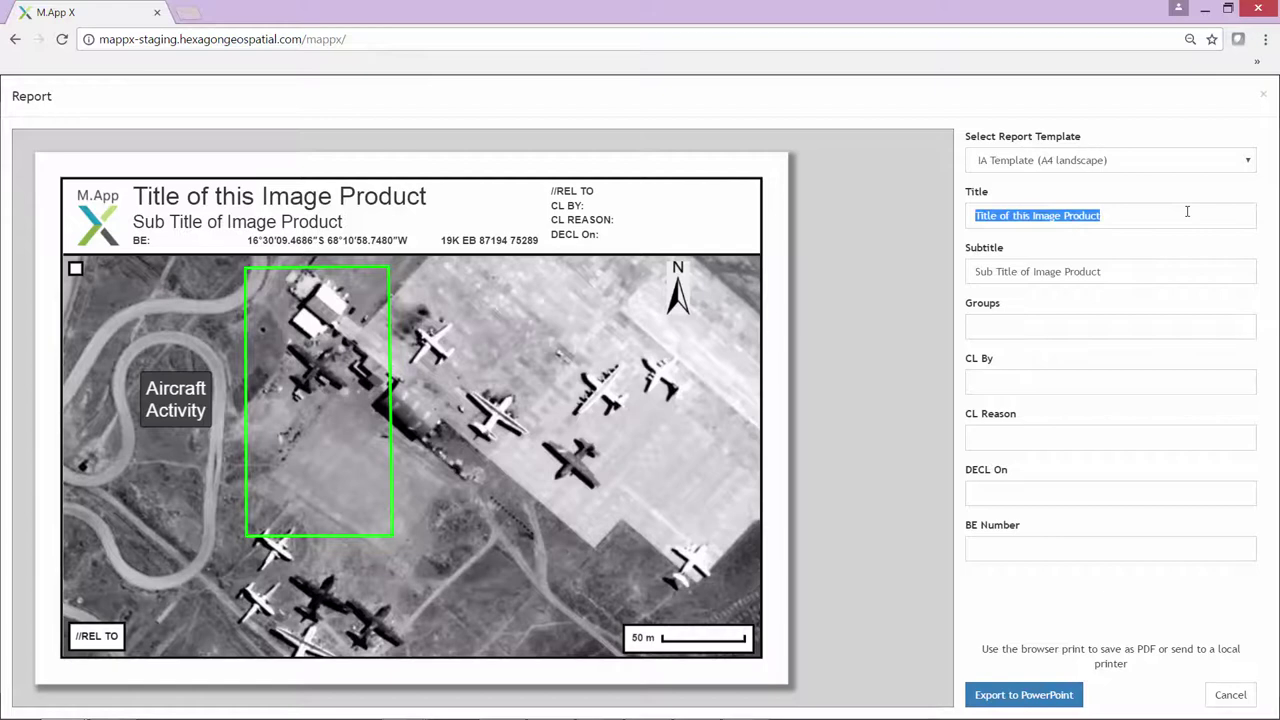
text(Cargo Aircraft Activity)
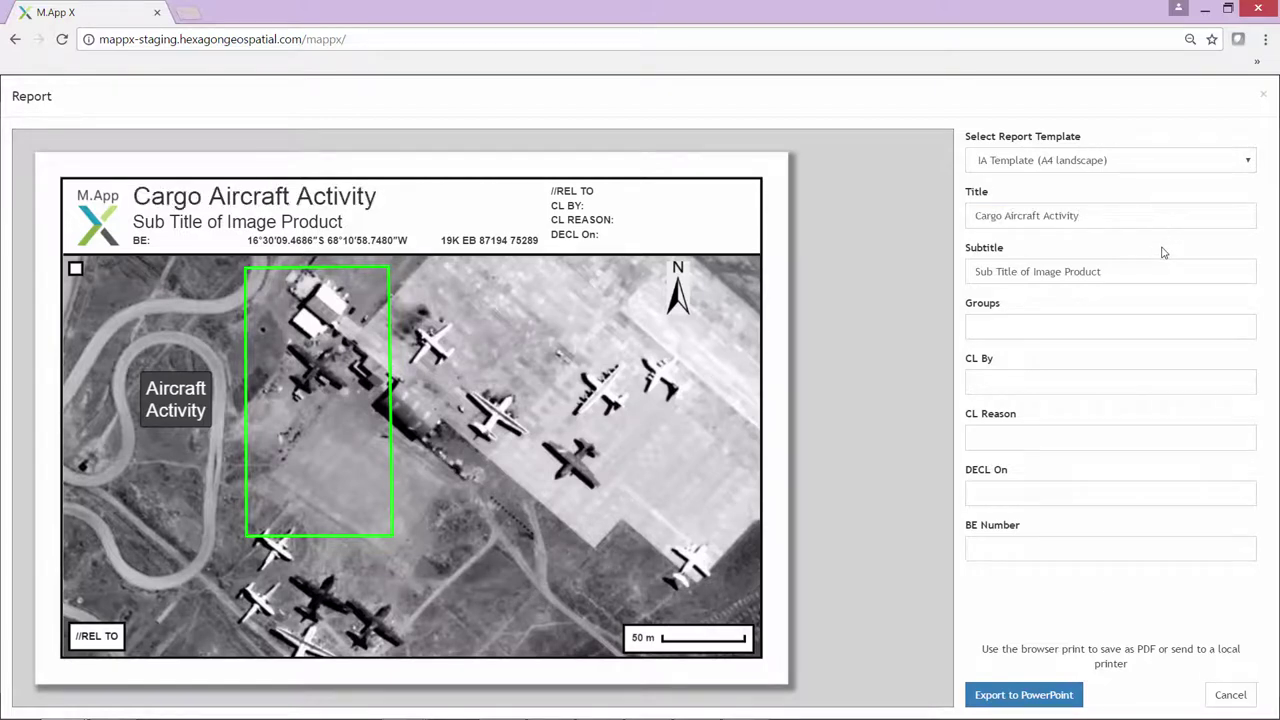
key(Tab)
text(previously decommissioned aircraft)
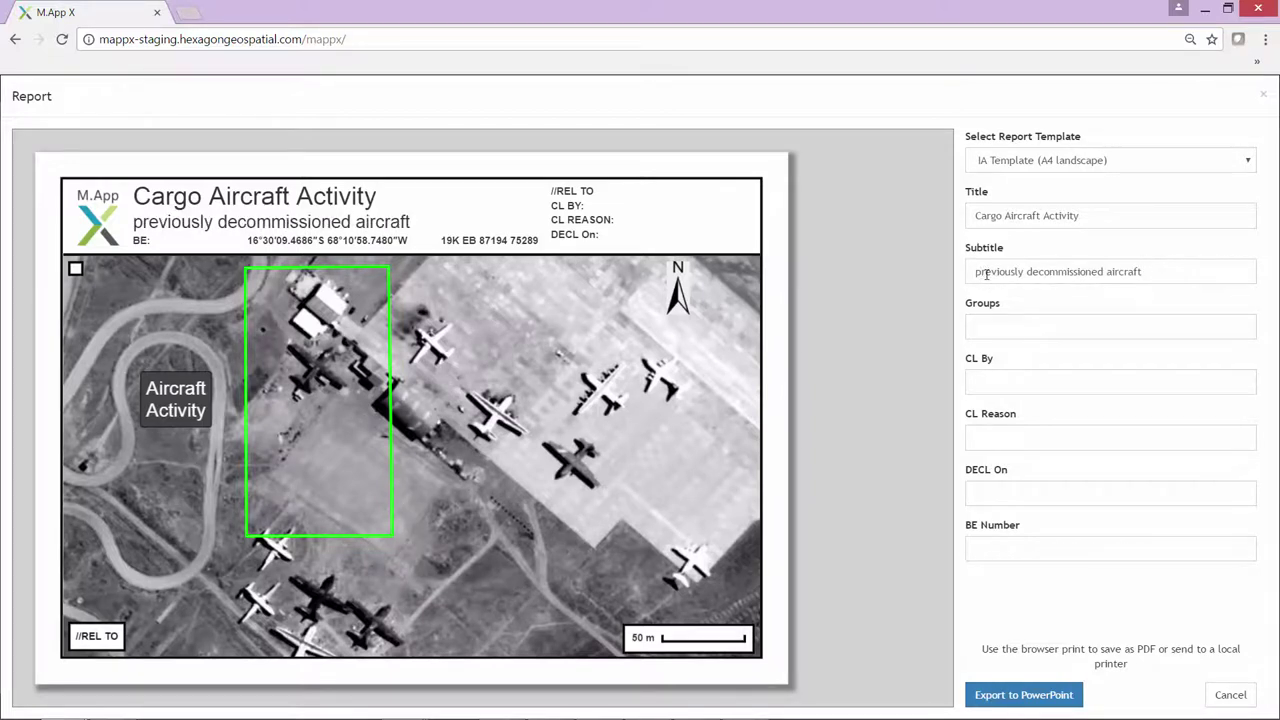
key(Delete)
text(P)
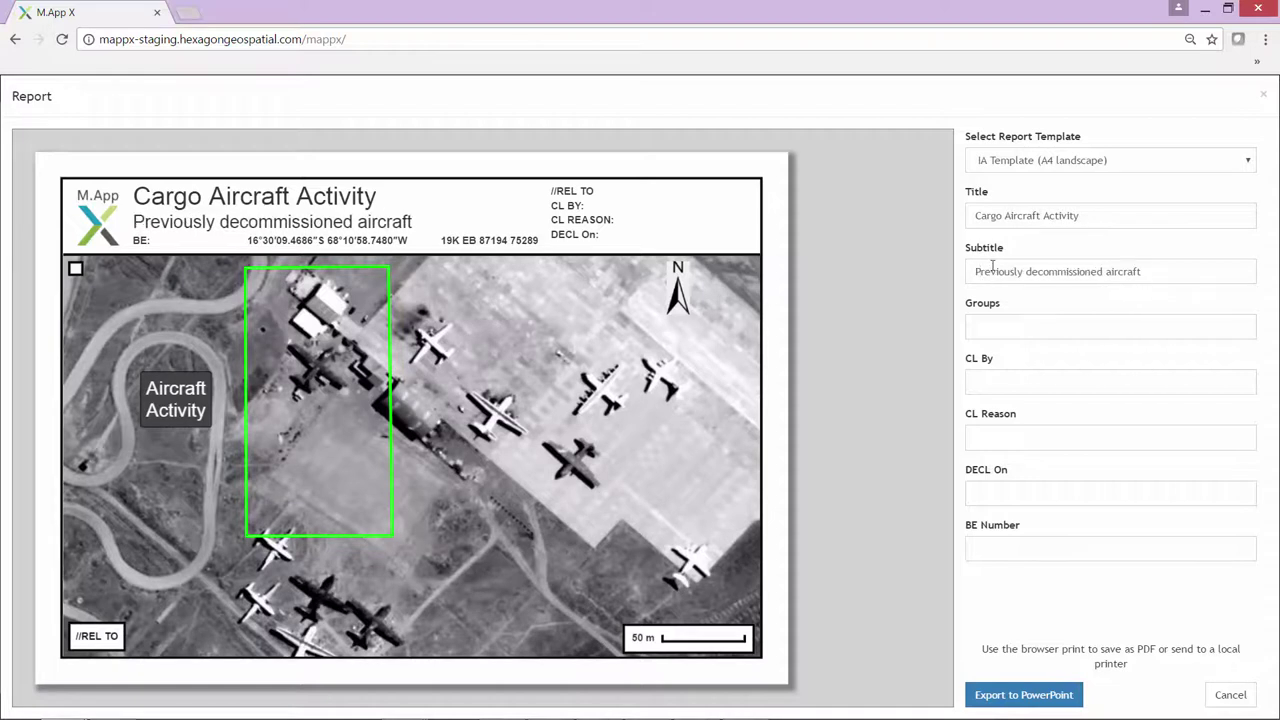
text( moved)
Export the report to PowerPoint, then open the exported presentation and start its slide show.
click(1063, 700)
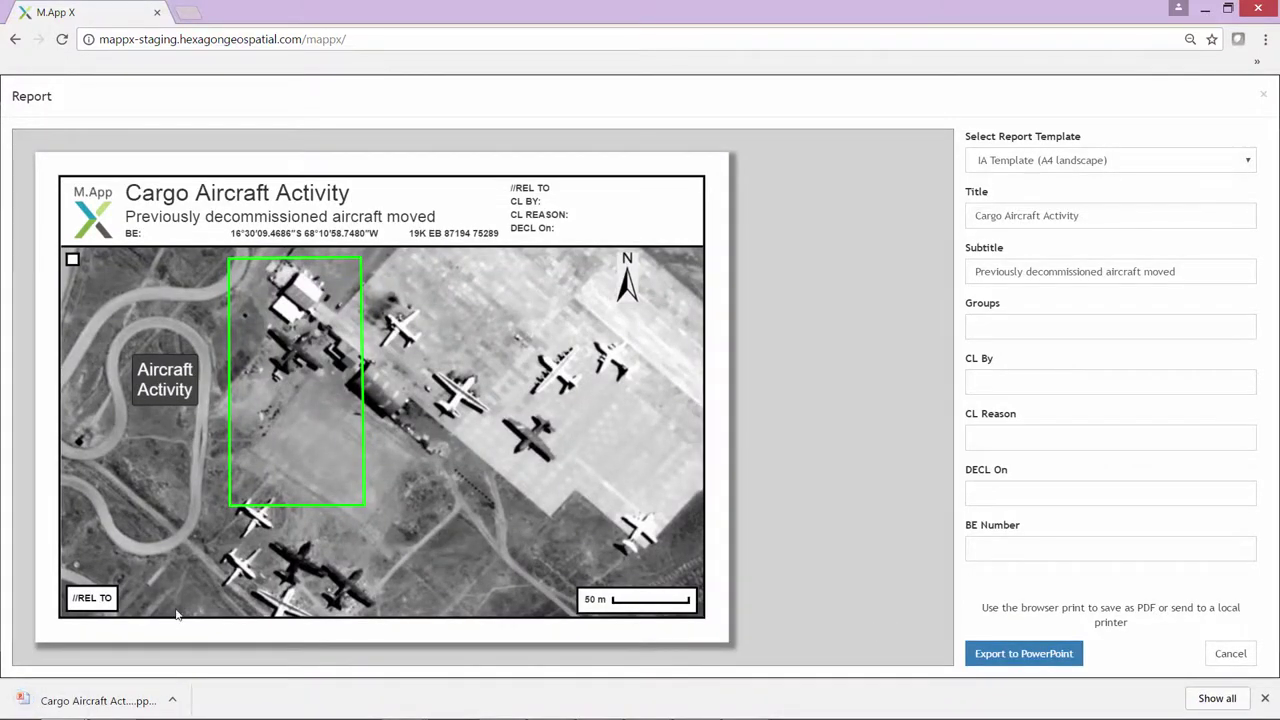
click(90, 704)
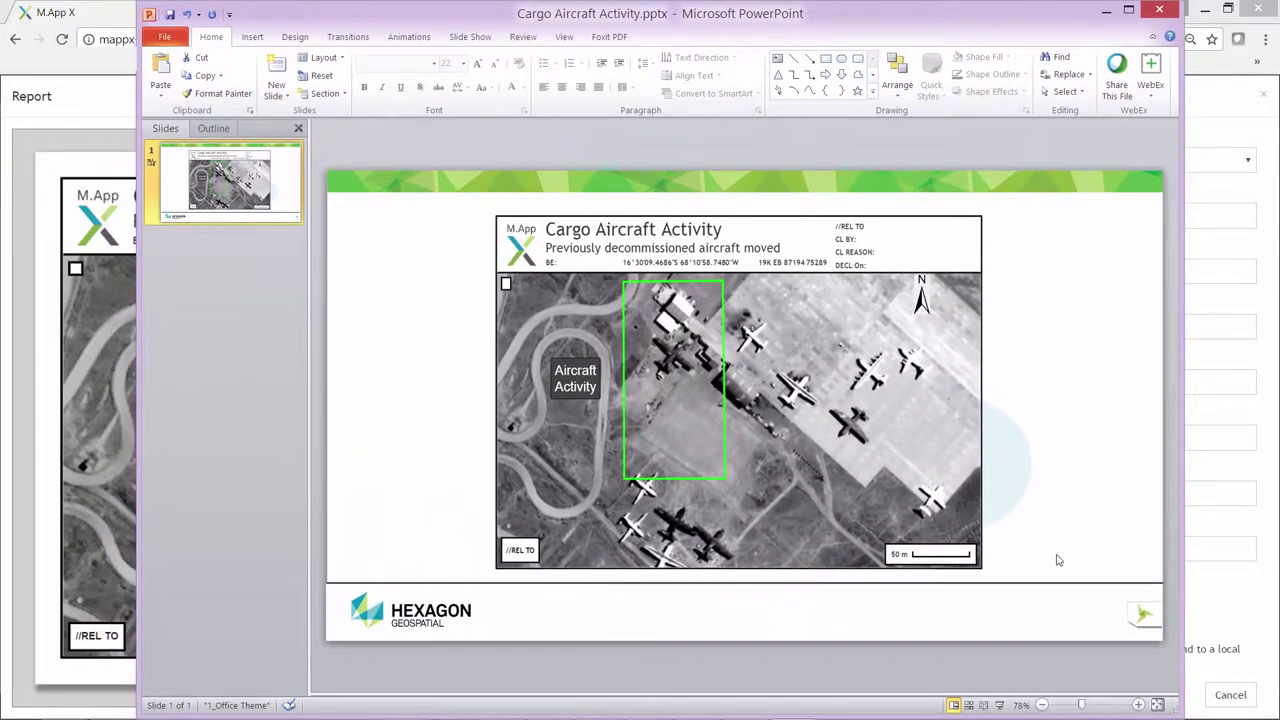
click(998, 705)
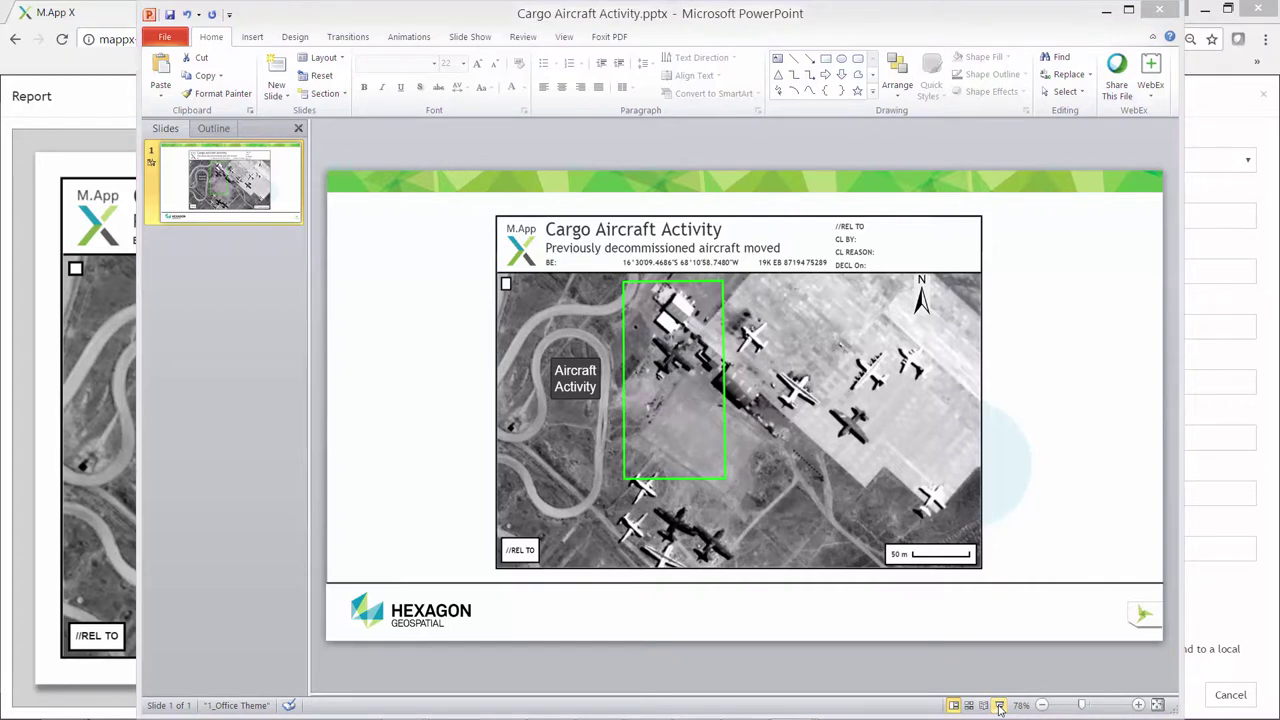